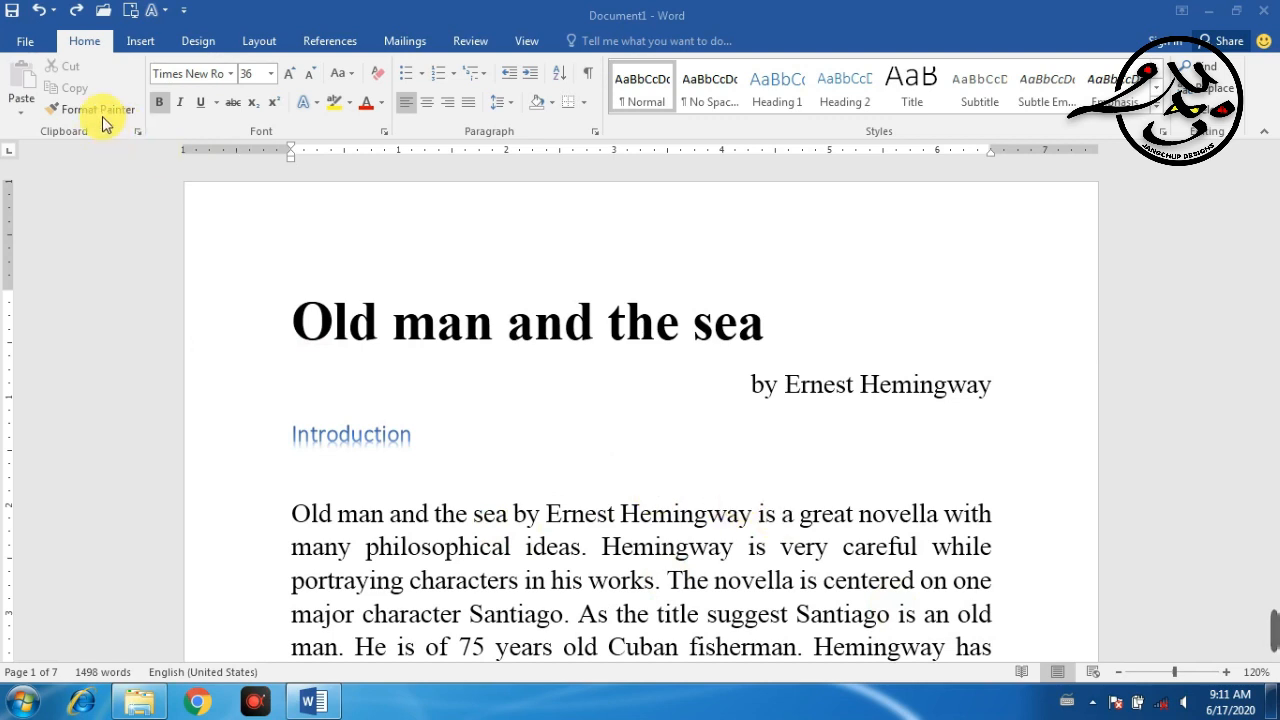
Step: Look through the introduction paragraphs on page 1, briefly selecting some of the text
left_click(535, 394)
scroll(560, 400, "down", 2)
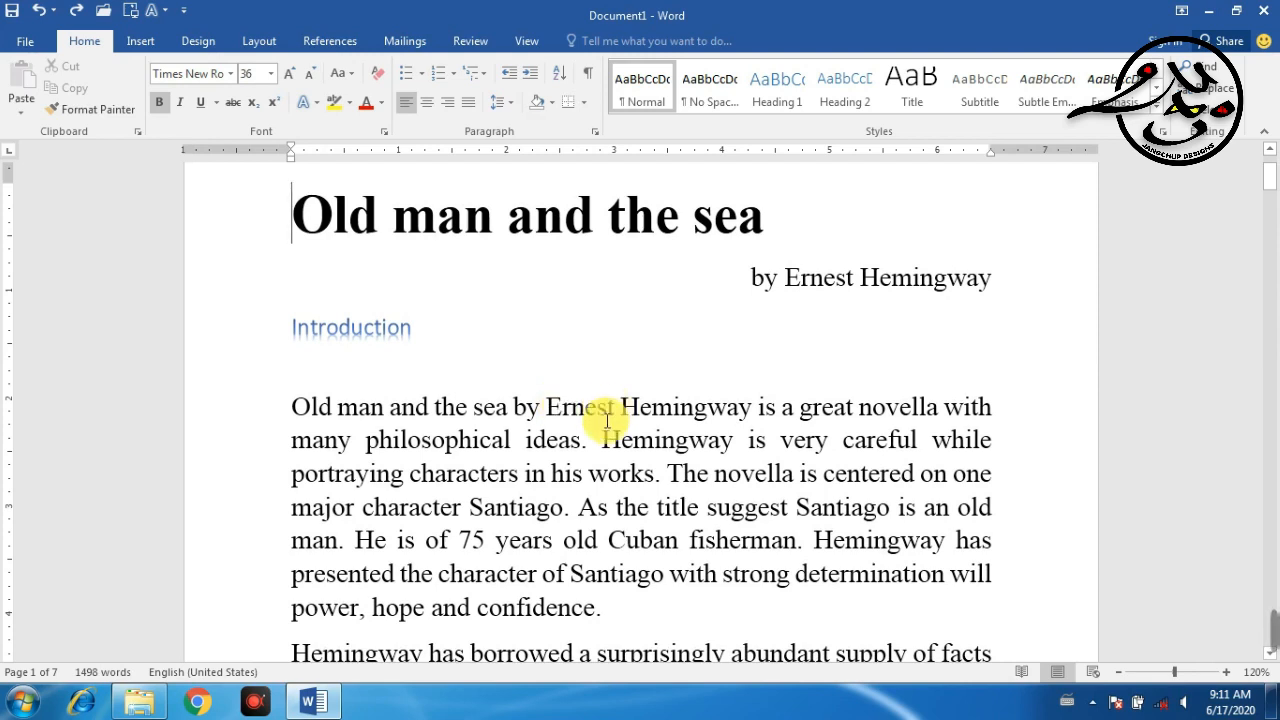
scroll(727, 391, "down", 1)
scroll(727, 391, "up", 3)
scroll(724, 391, "down", 7)
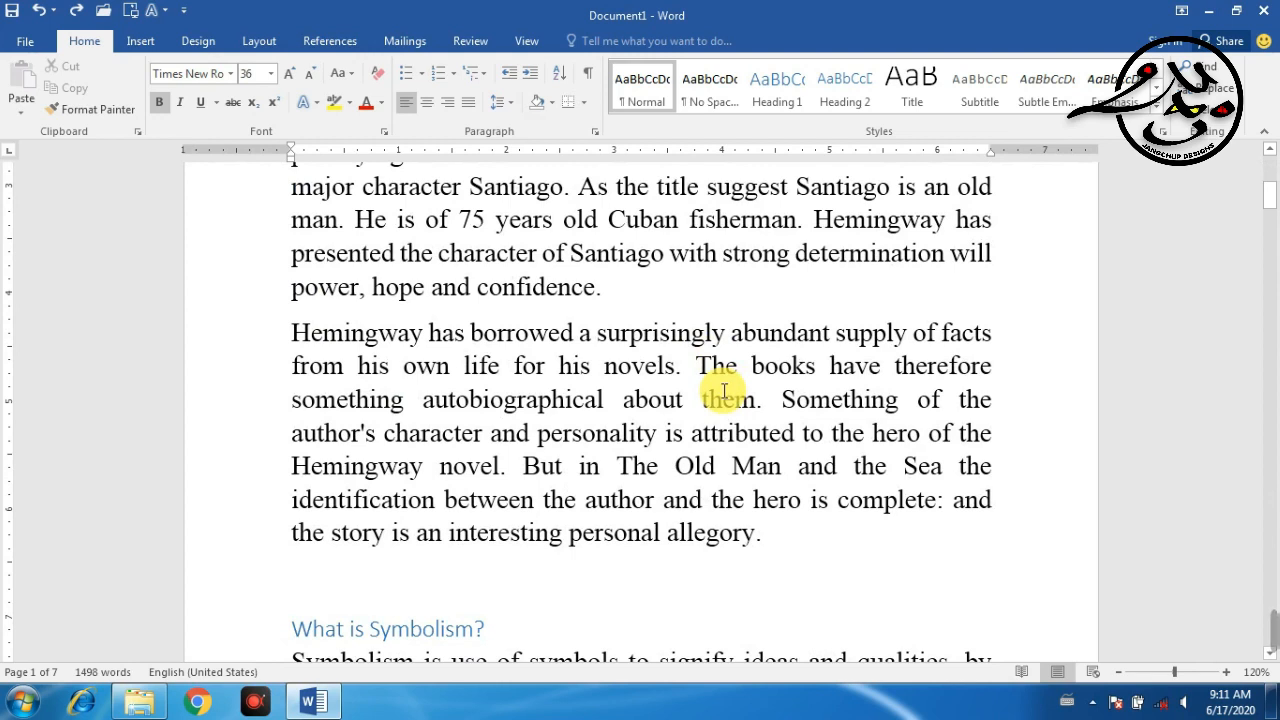
left_click_drag(559, 366, 830, 366)
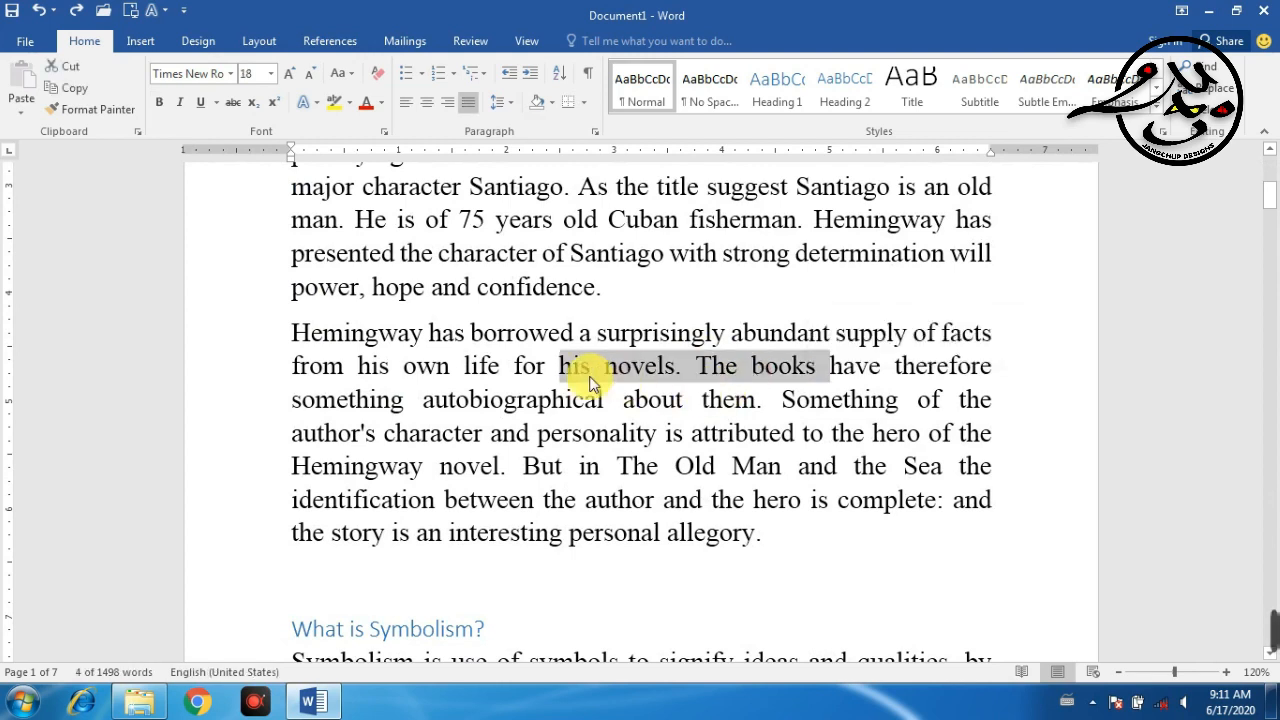
double_click(463, 405)
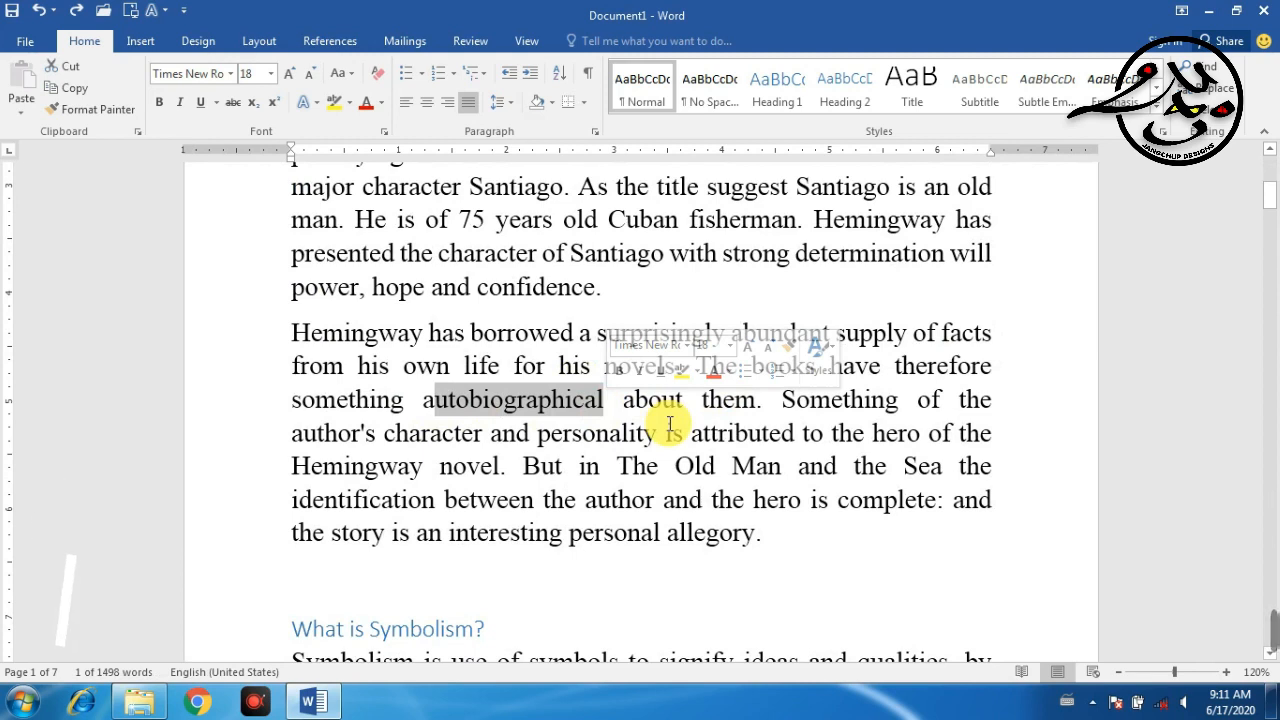
left_click(865, 399)
Step: Return gradually to the title at the start of page 1
scroll(1000, 320, "up", 2)
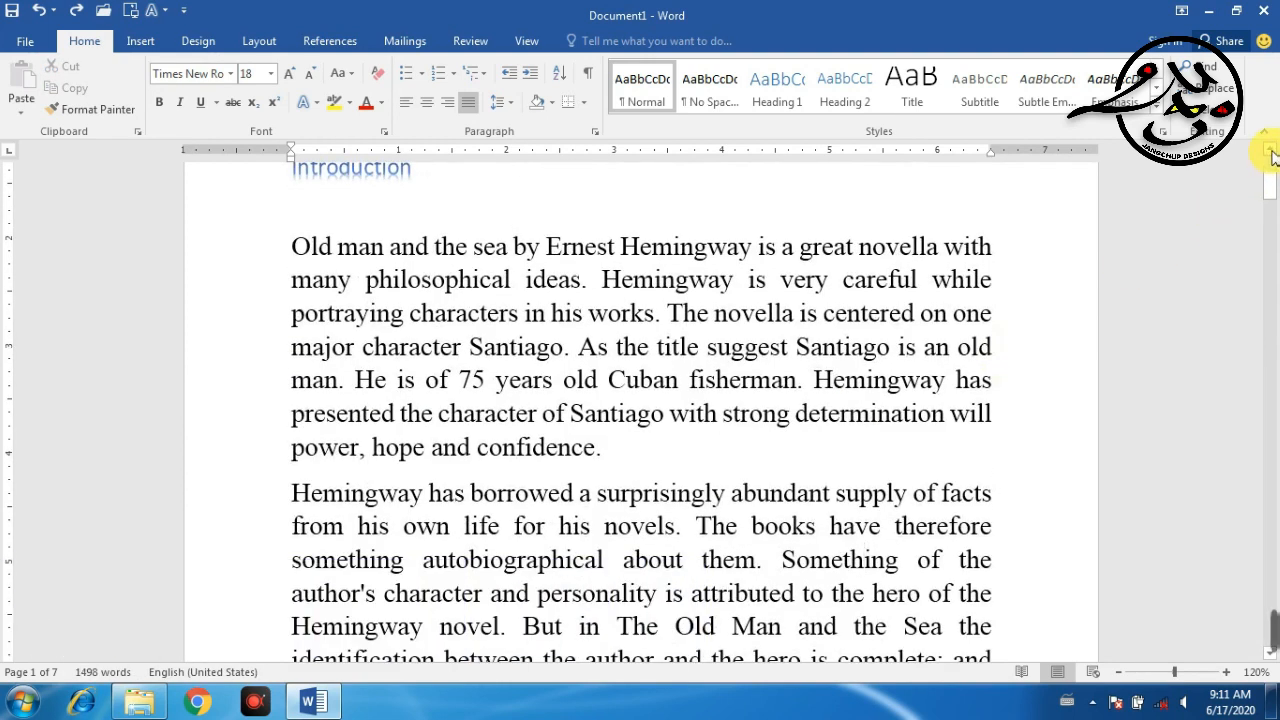
left_click(1270, 150)
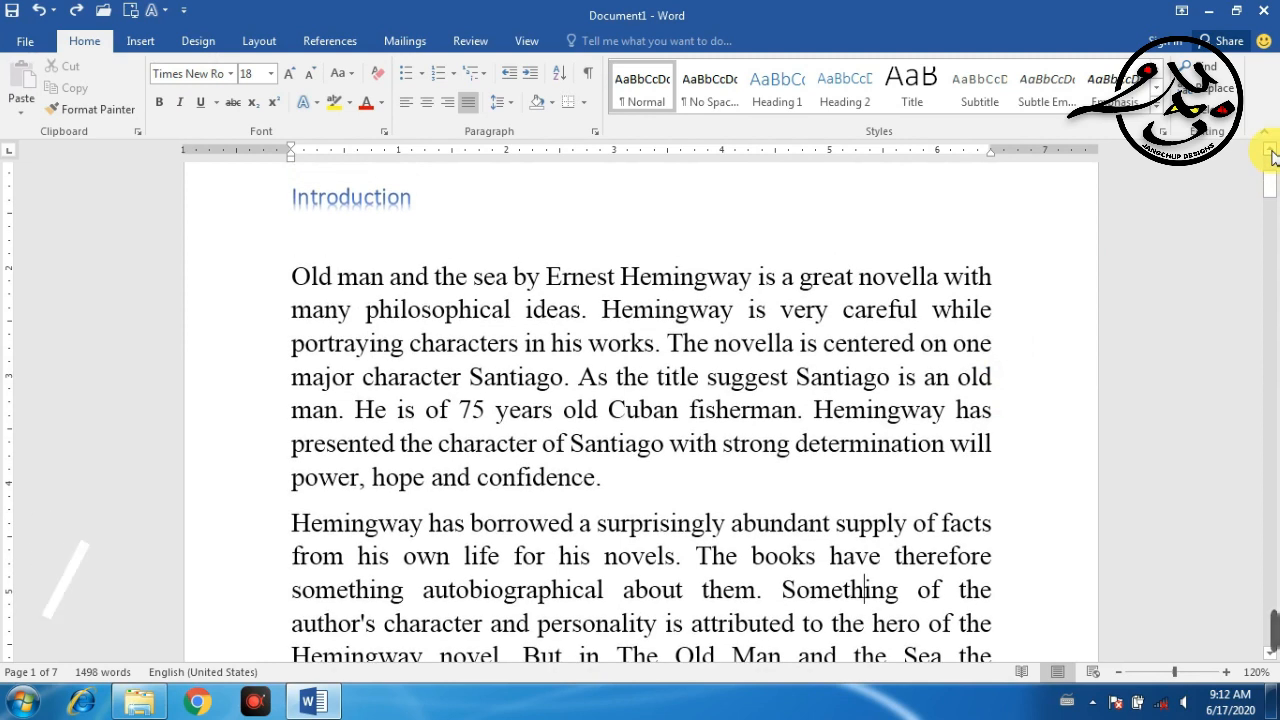
left_click(1271, 151)
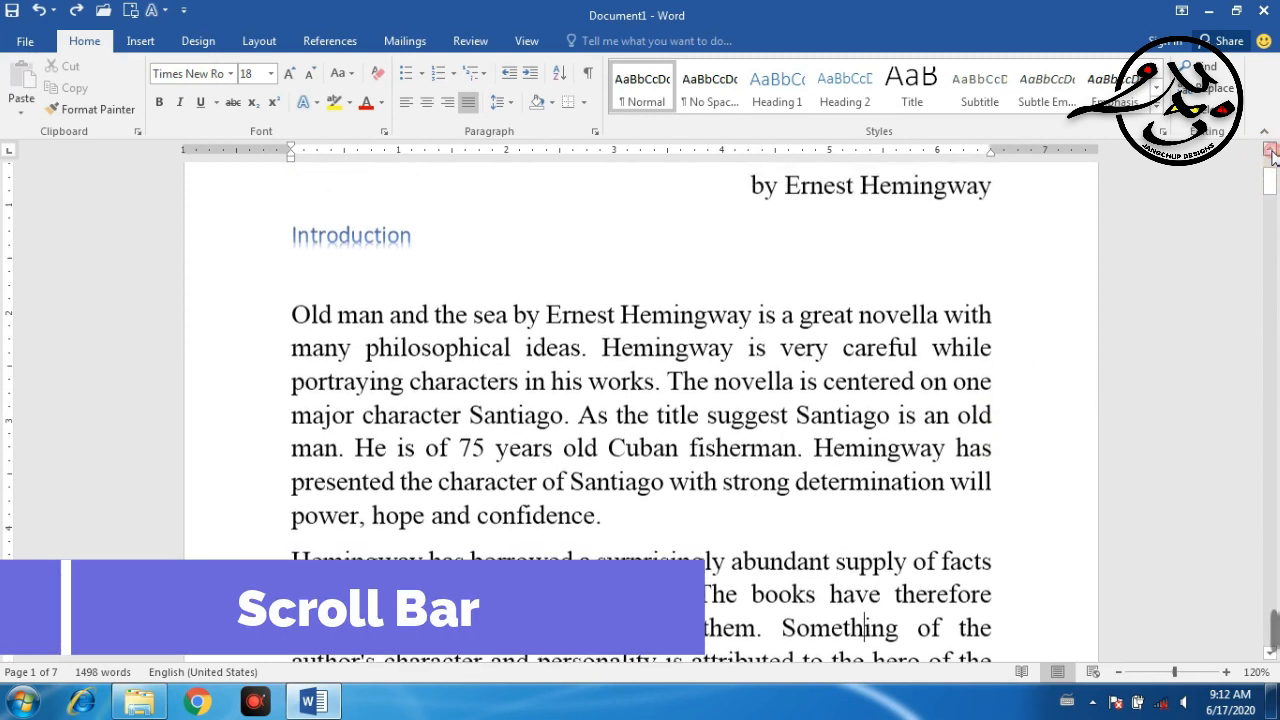
left_click(1271, 151)
left_click(1271, 151)
left_click(1271, 151)
left_click(1271, 151)
left_click(1271, 151)
left_click(1271, 151)
left_click(1271, 151)
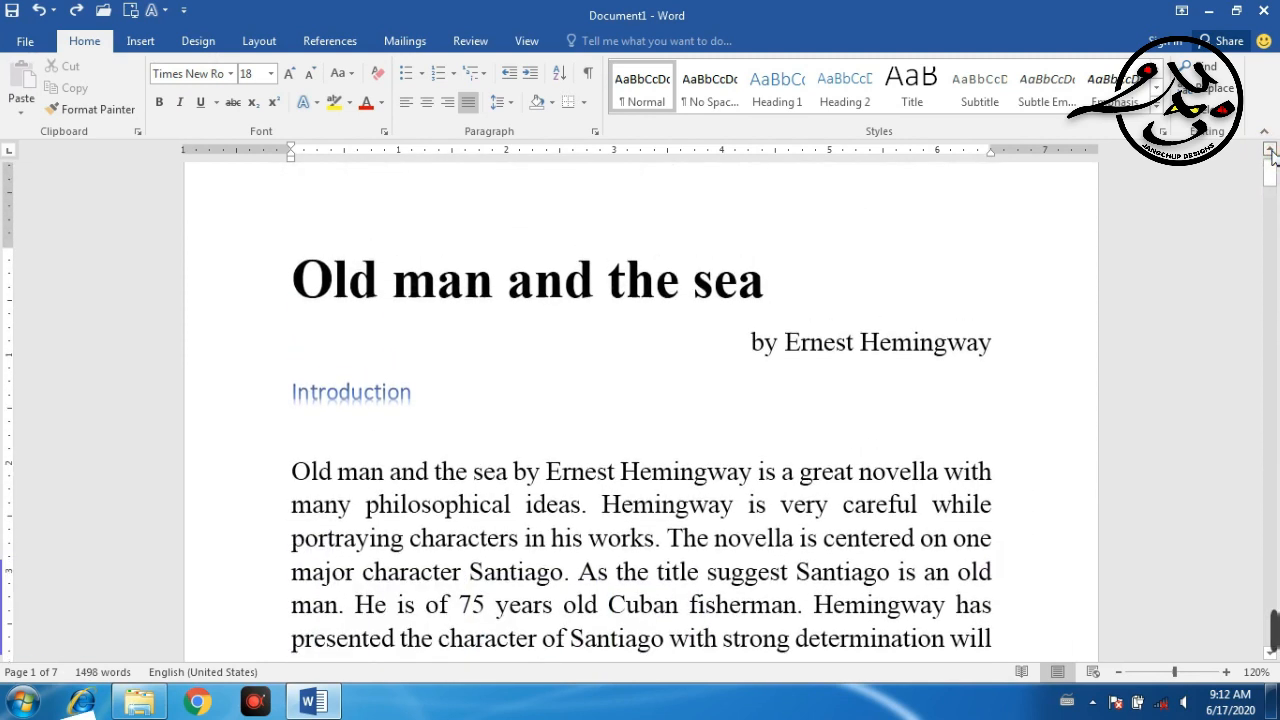
left_click(1271, 151)
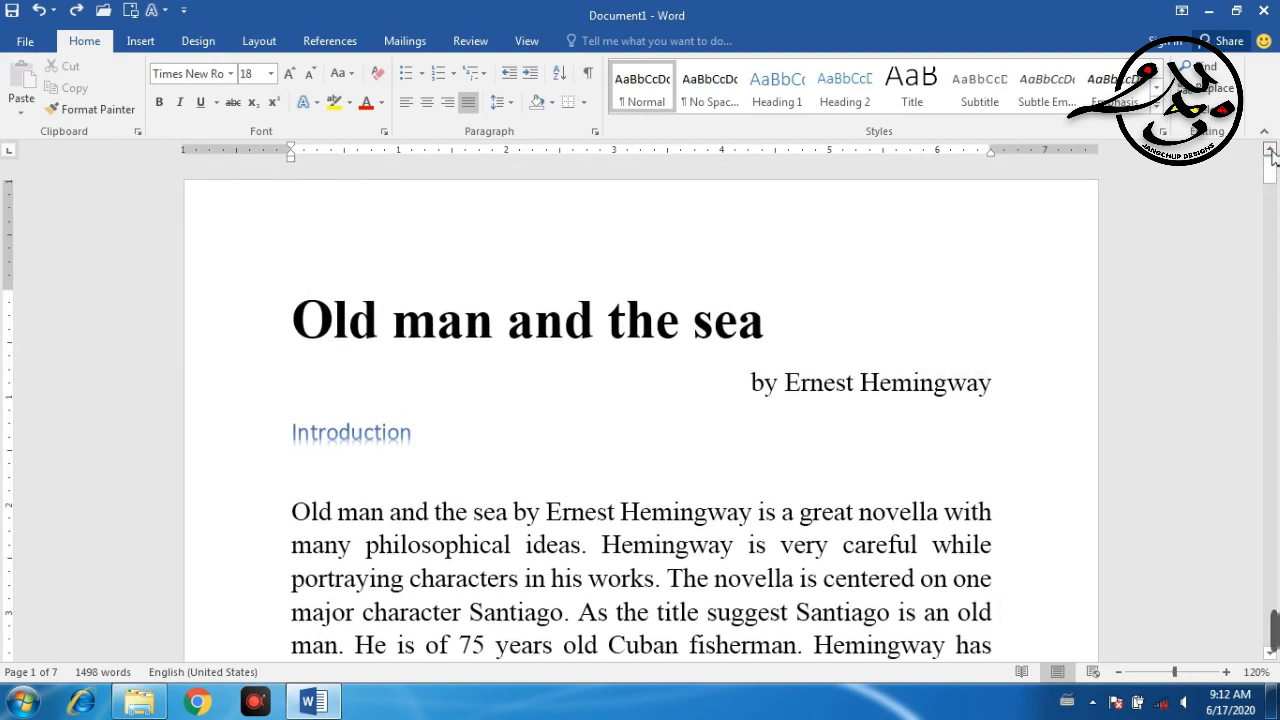
Step: Move the view down in small increments to the "According to Collins Dictionary" section on page 2
left_click(1271, 655)
left_click(1271, 655)
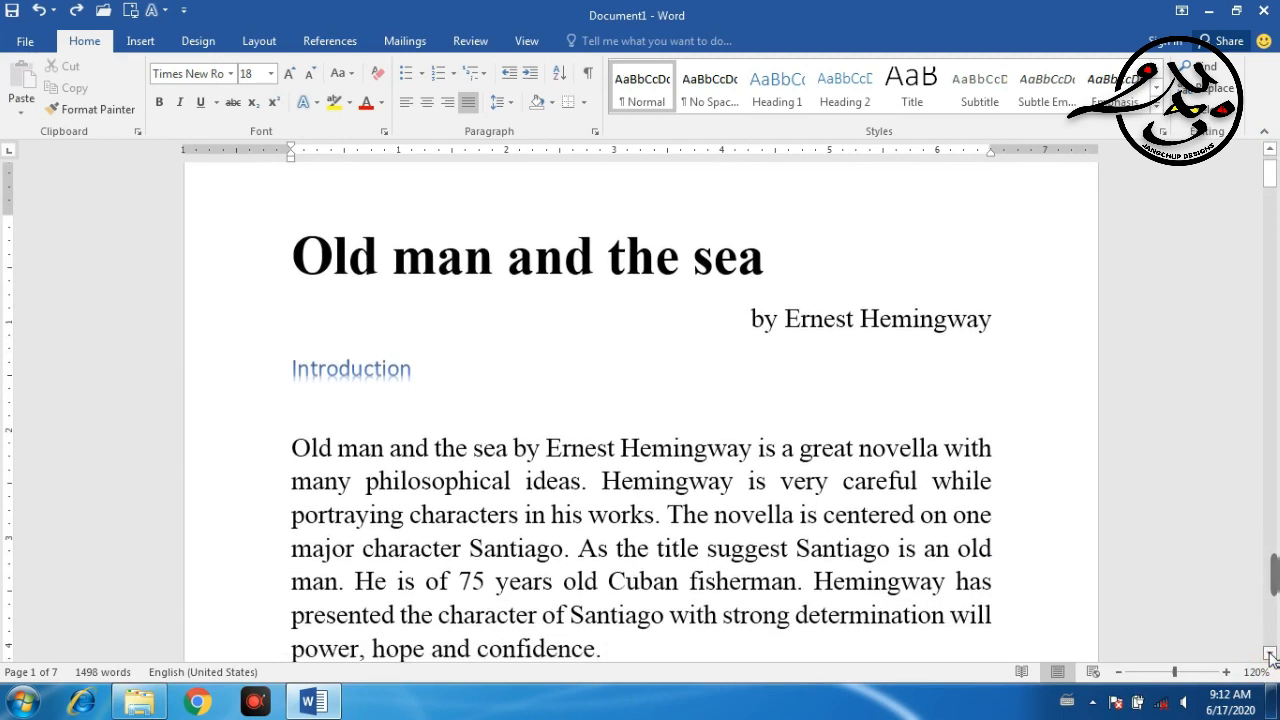
left_click(1271, 655)
left_click(1271, 655)
left_click(1271, 655)
left_click(1271, 655)
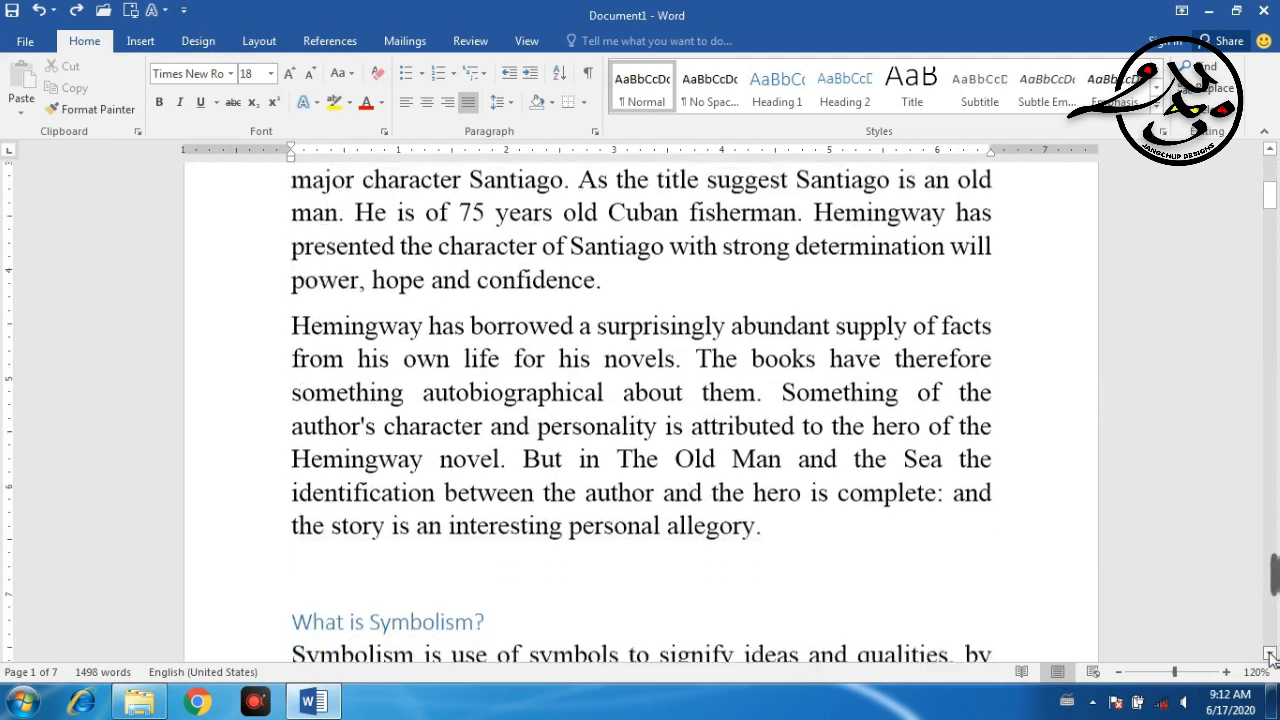
left_click(1271, 655)
left_click(1271, 655)
left_click(1271, 655)
left_click(1271, 655)
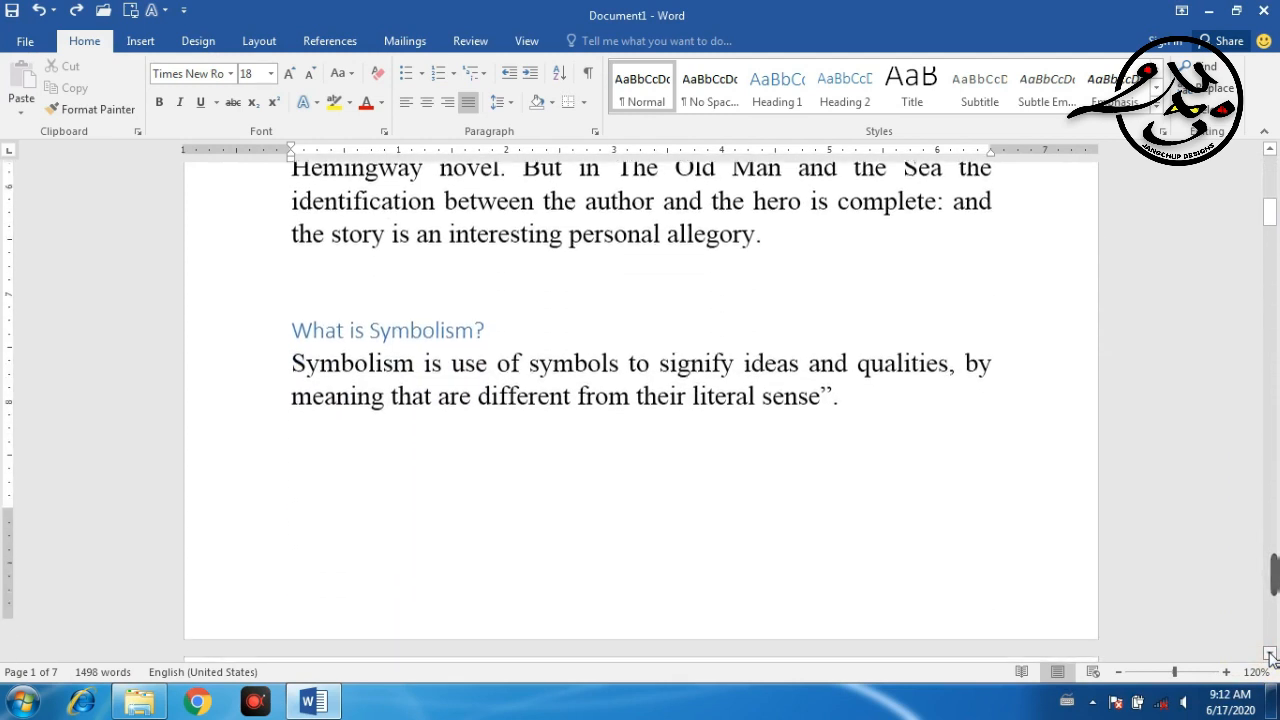
left_click(1271, 655)
left_click(1271, 655)
left_click(1271, 655)
left_click(1271, 655)
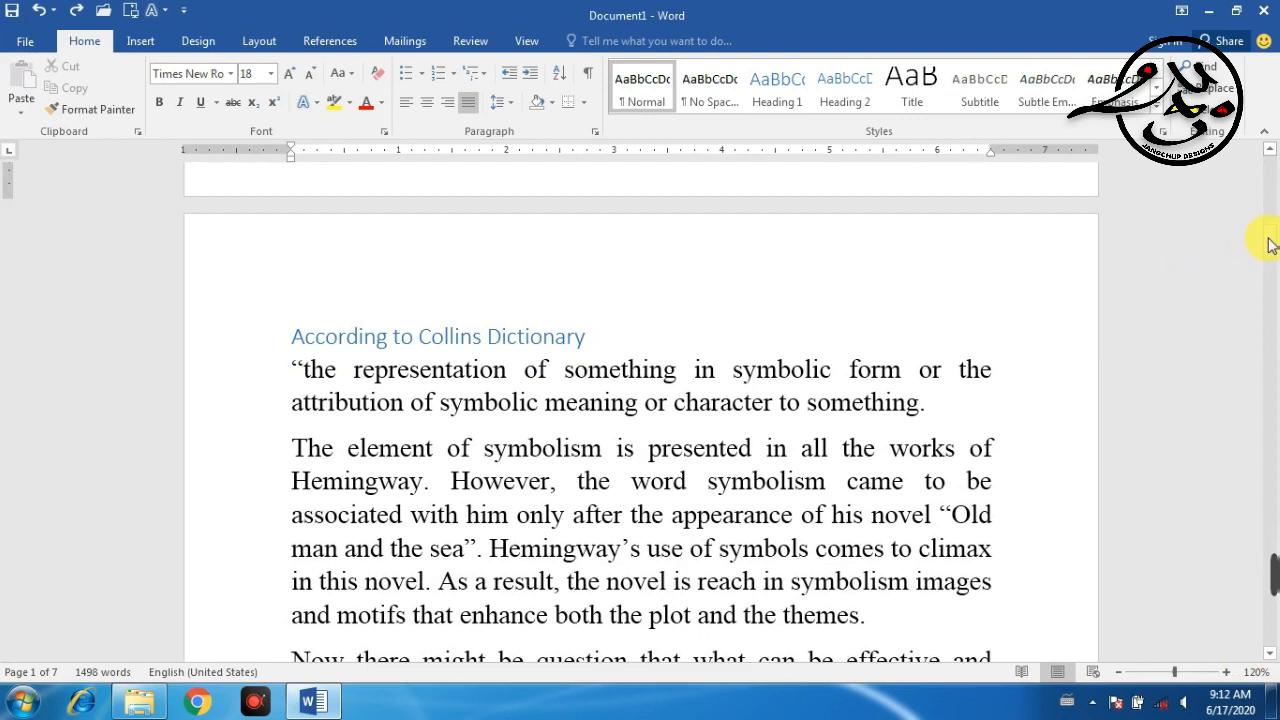
Step: Move quickly through the document from page 2 to the section headed "The Marlin"
mouse_move(1271, 245)
left_mouse_down()
mouse_move(1271, 370)
mouse_move(1271, 218)
mouse_move(1271, 249)
left_mouse_up()
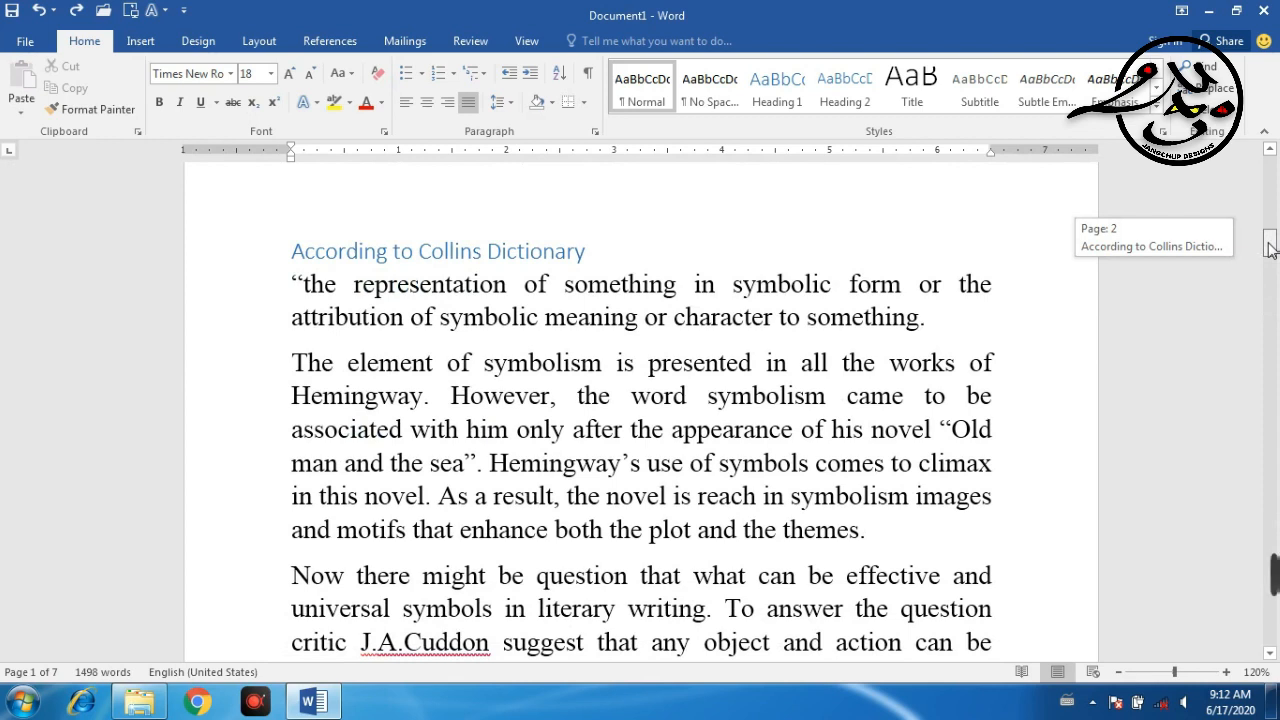
left_click_drag(1271, 249, 1257, 449)
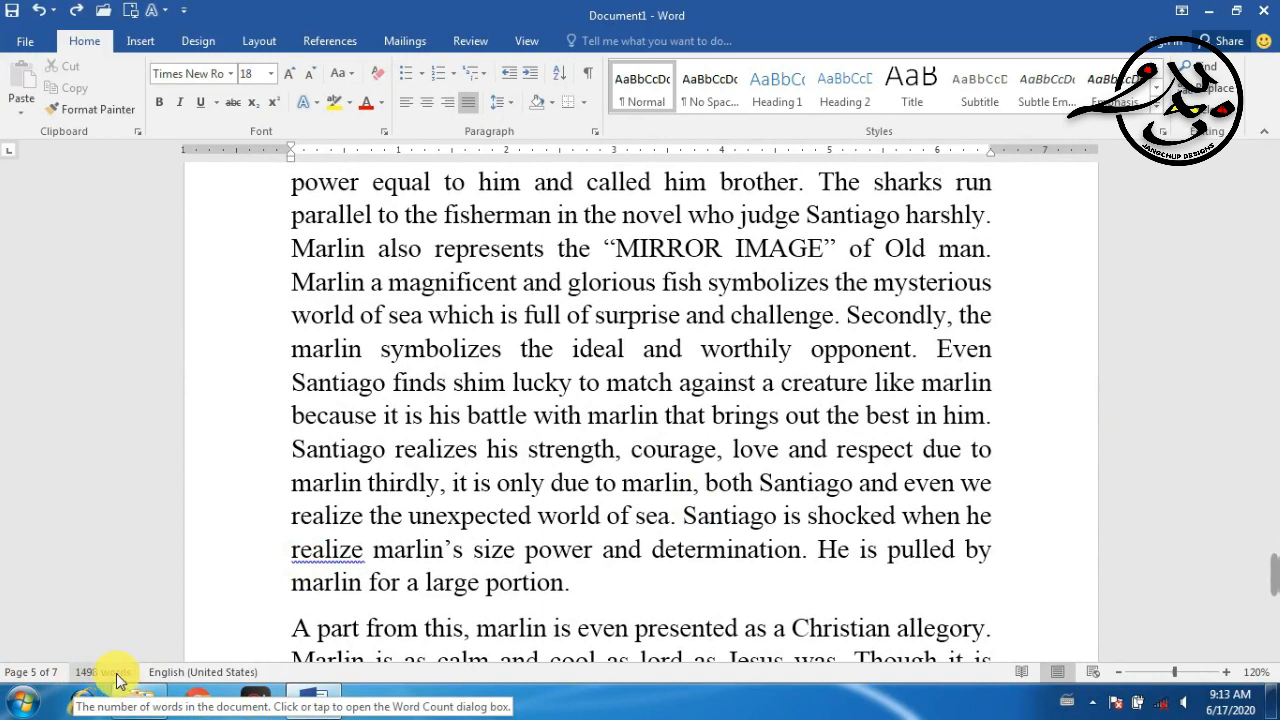
scroll(727, 392, "up", 5)
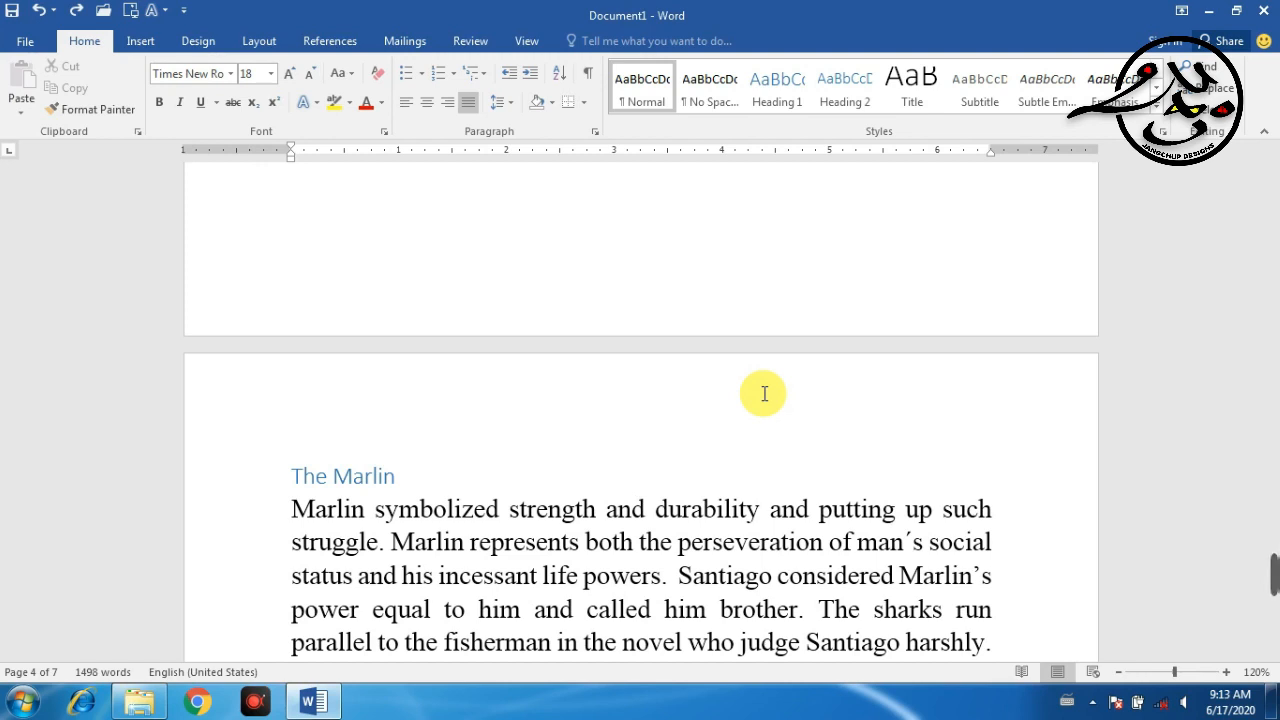
Step: Page forward one screen at a time to the last line of the document on page 7
key("Page_Down")
key("Page_Down")
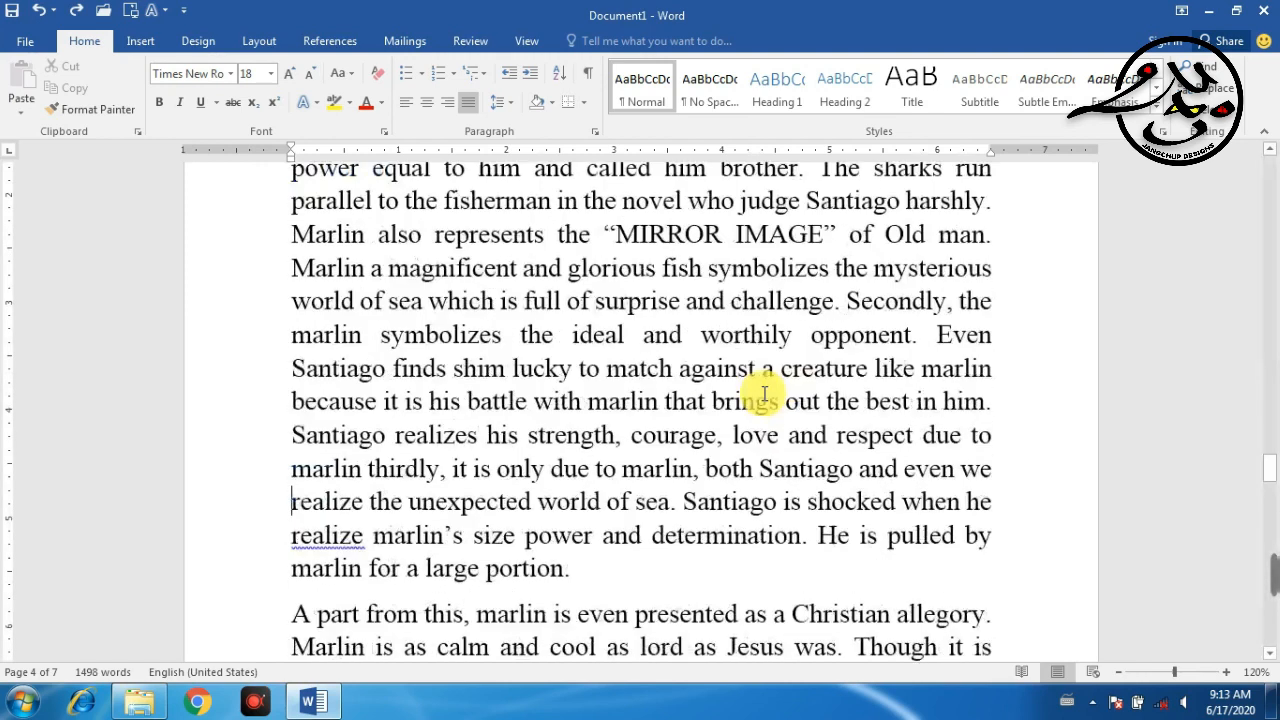
key("Page_Down")
key("Page_Down")
key("Page_Down")
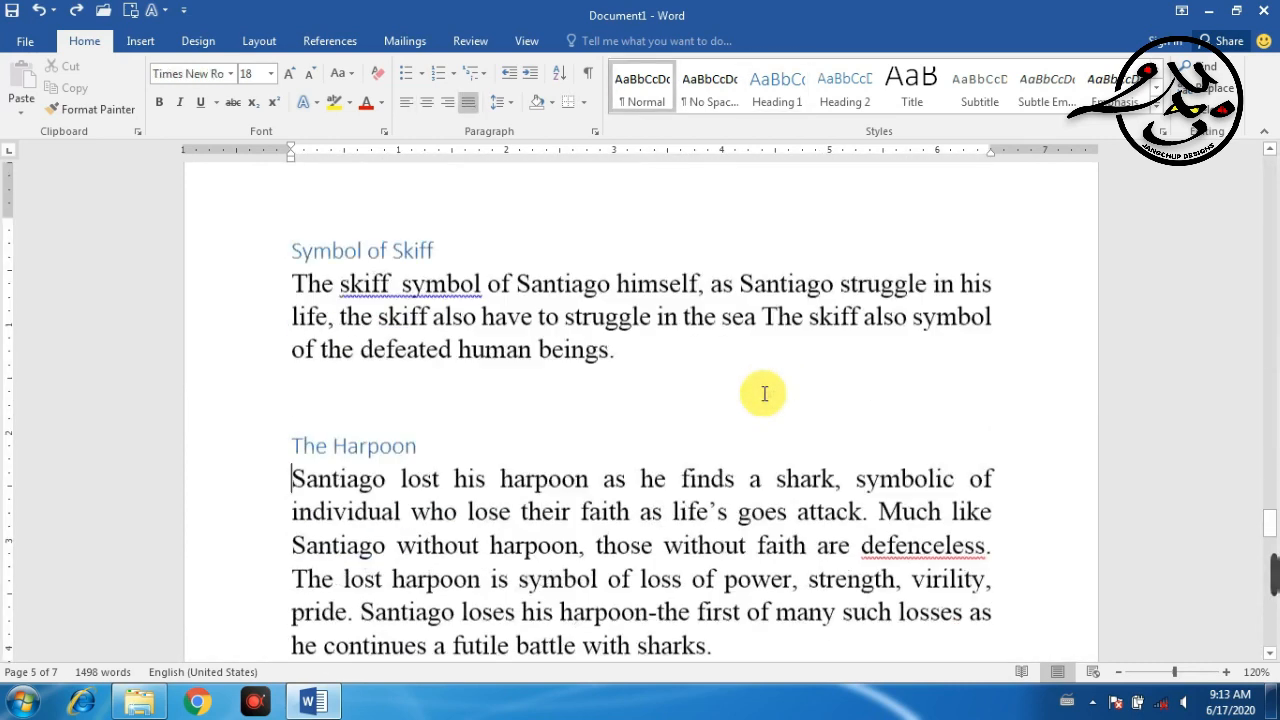
key("Page_Down")
key("Page_Down")
key("Page_Down")
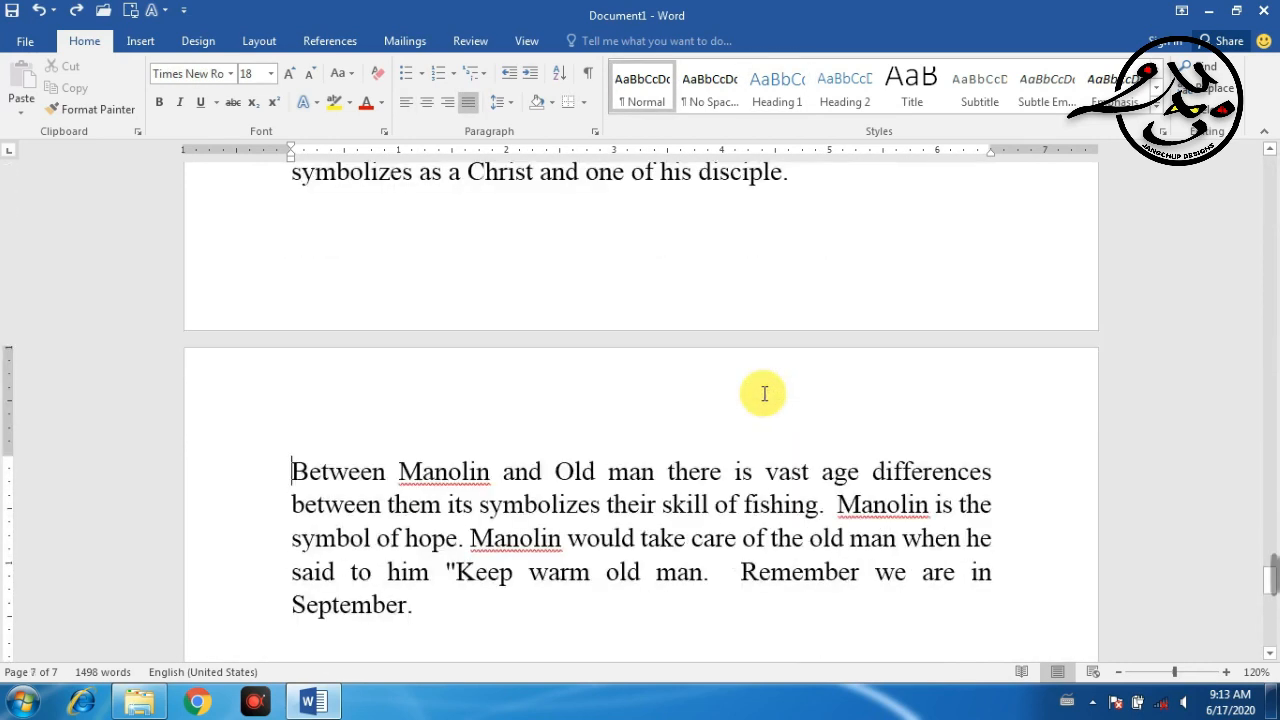
key("End")
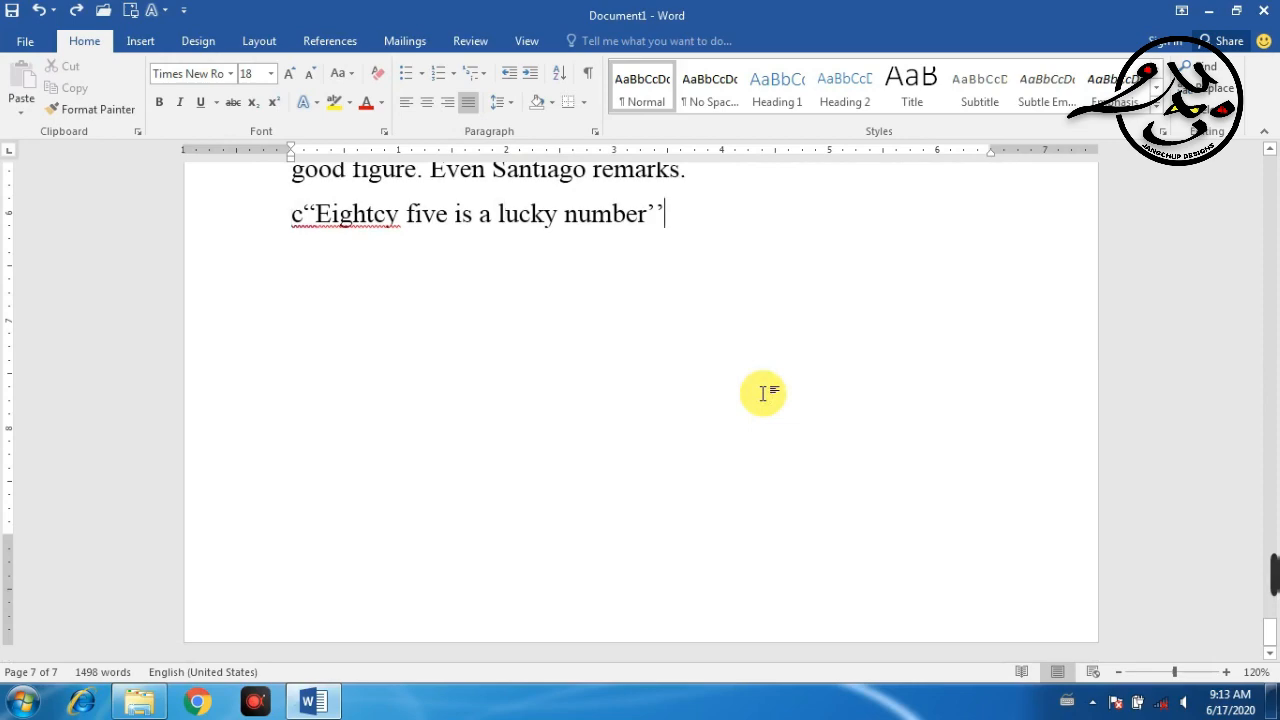
Step: Page backward one screen at a time from the document's end to the section headed "The Lions"
key("Page_Up")
key("Page_Up")
key("Page_Up")
key("Page_Up")
key("Page_Up")
key("Page_Up")
key("Page_Up")
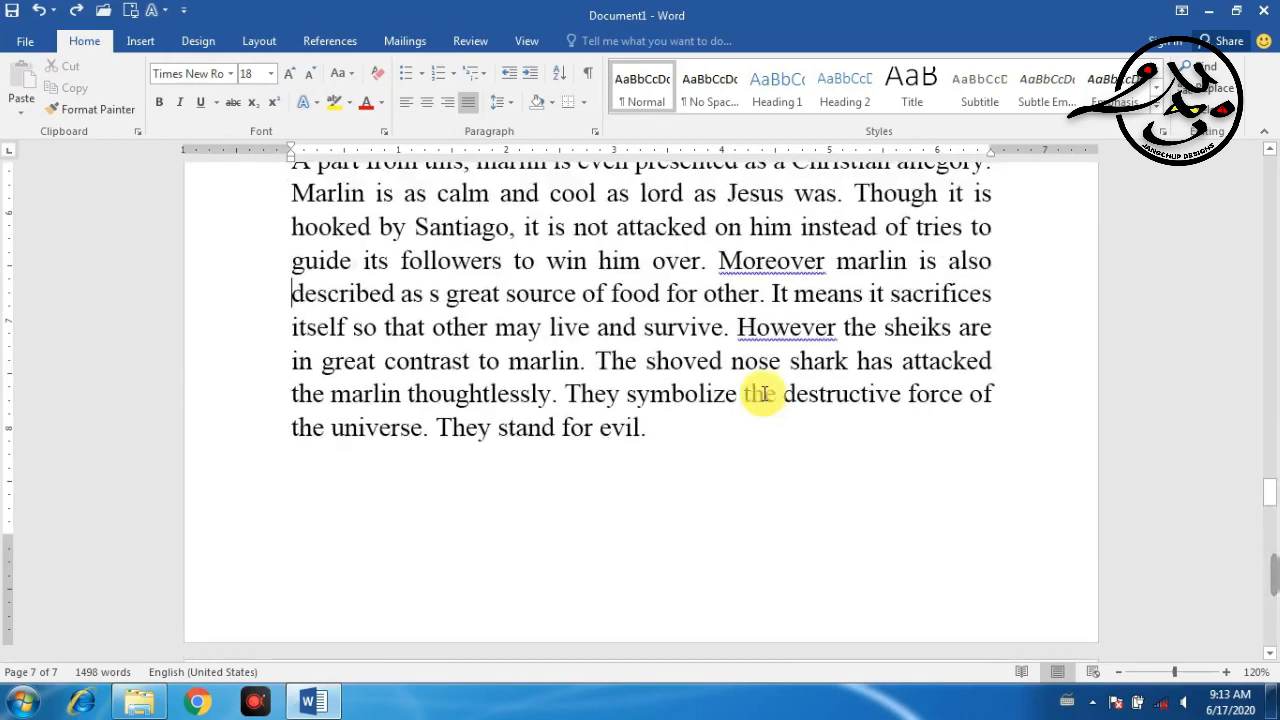
scroll(764, 394, "up", 3)
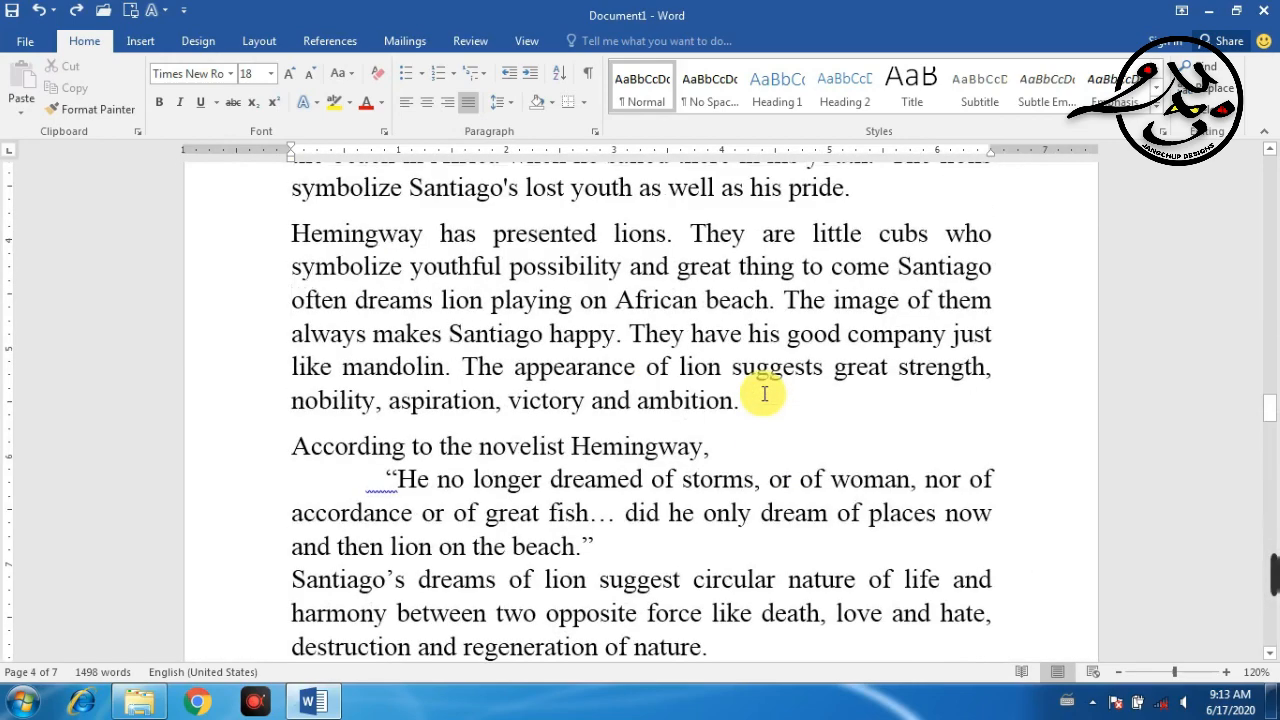
key("Page_Up")
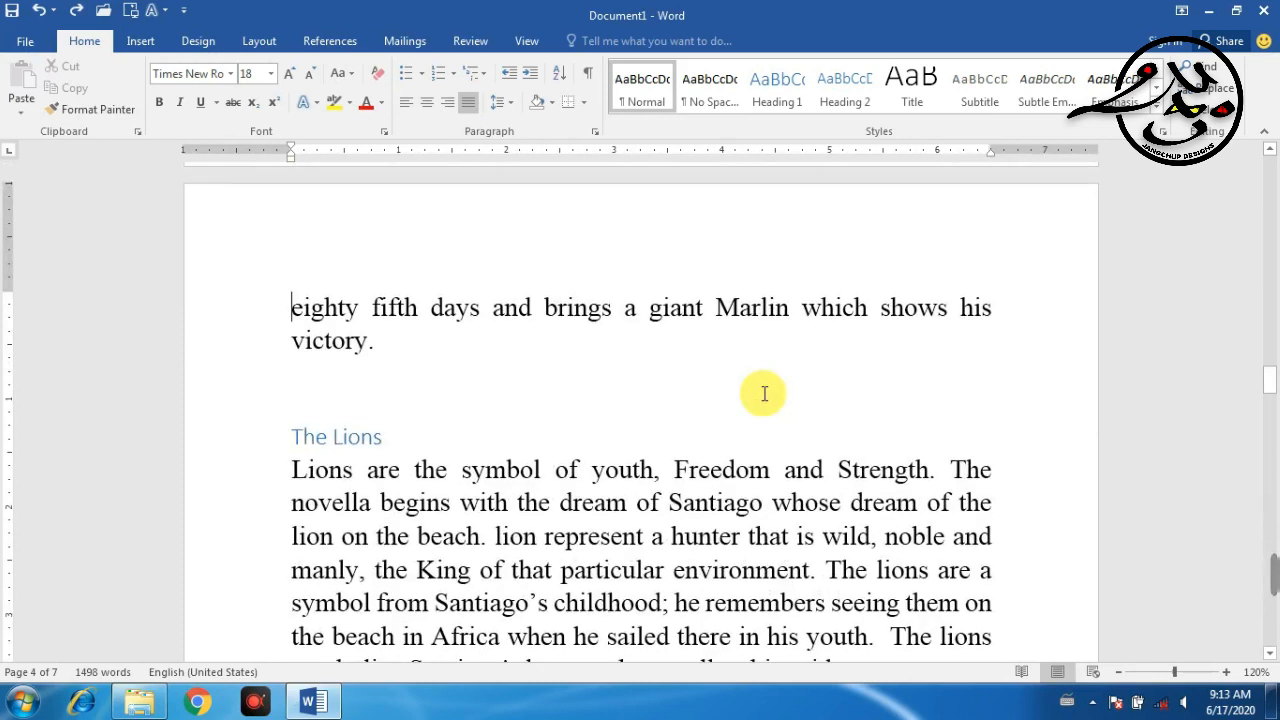
Step: Page forward from the section on the lions to the paragraph about the marlin as a mirror image
key("Page_Down")
key("Page_Down")
key("Page_Down")
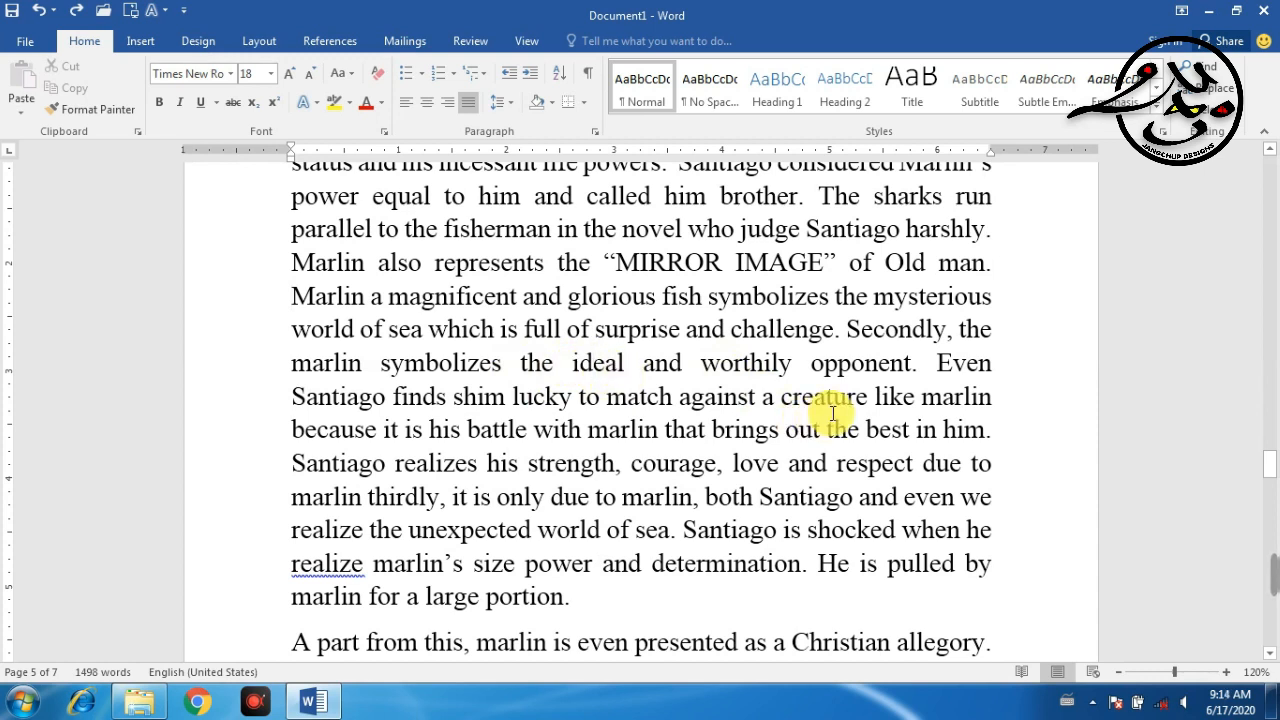
Step: Move the cursor to the start and end of the line, and to the start and end of the document, finishing at its start
key("Home")
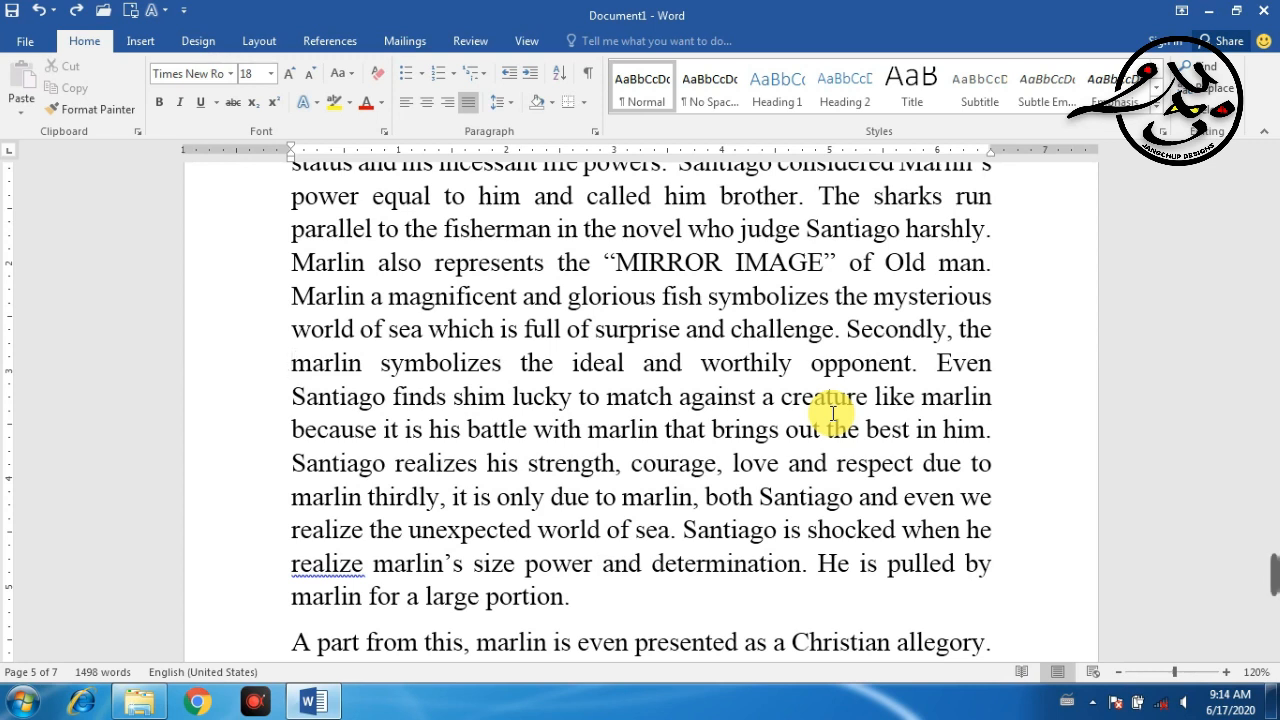
key("End")
key("ctrl+Home")
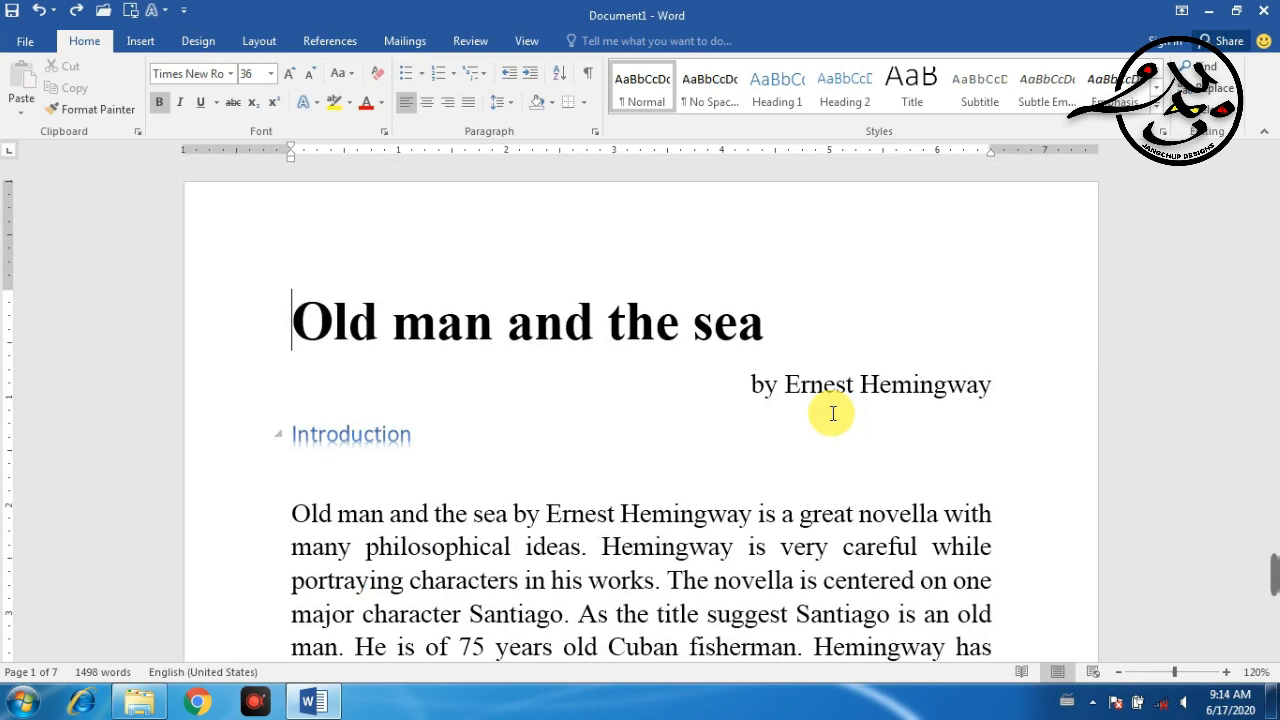
key("ctrl+End")
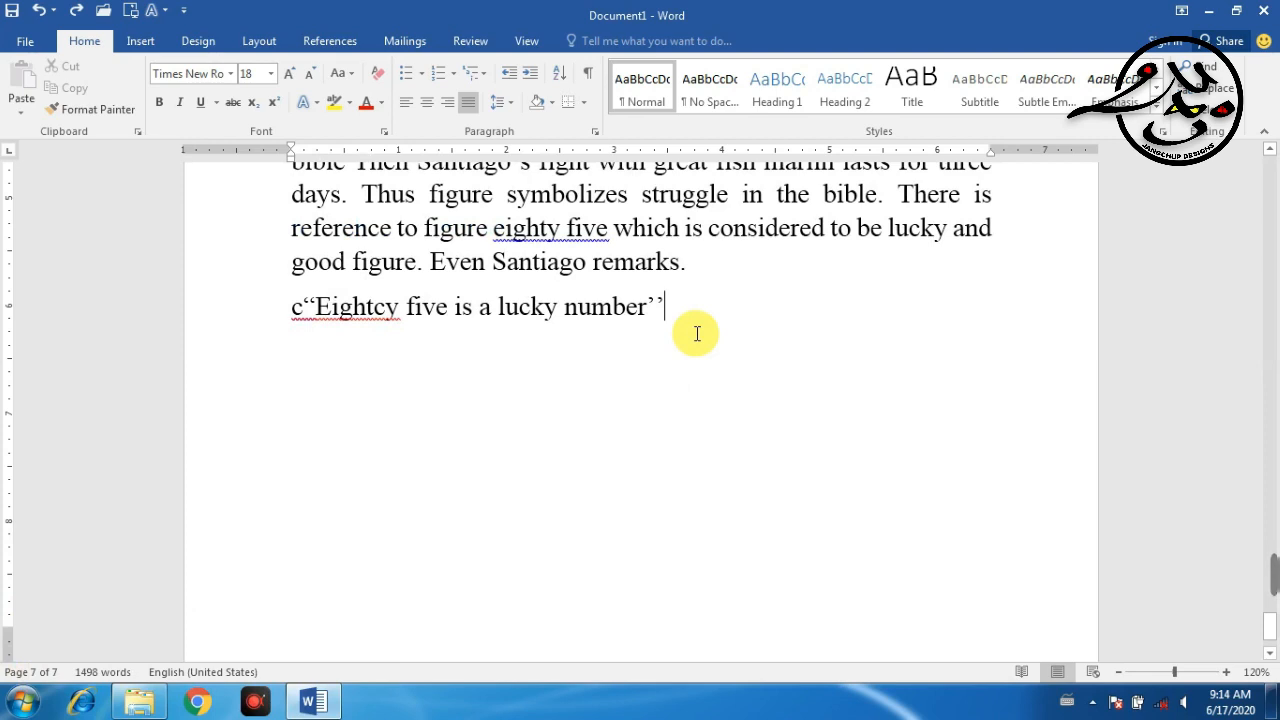
key("ctrl+Home")
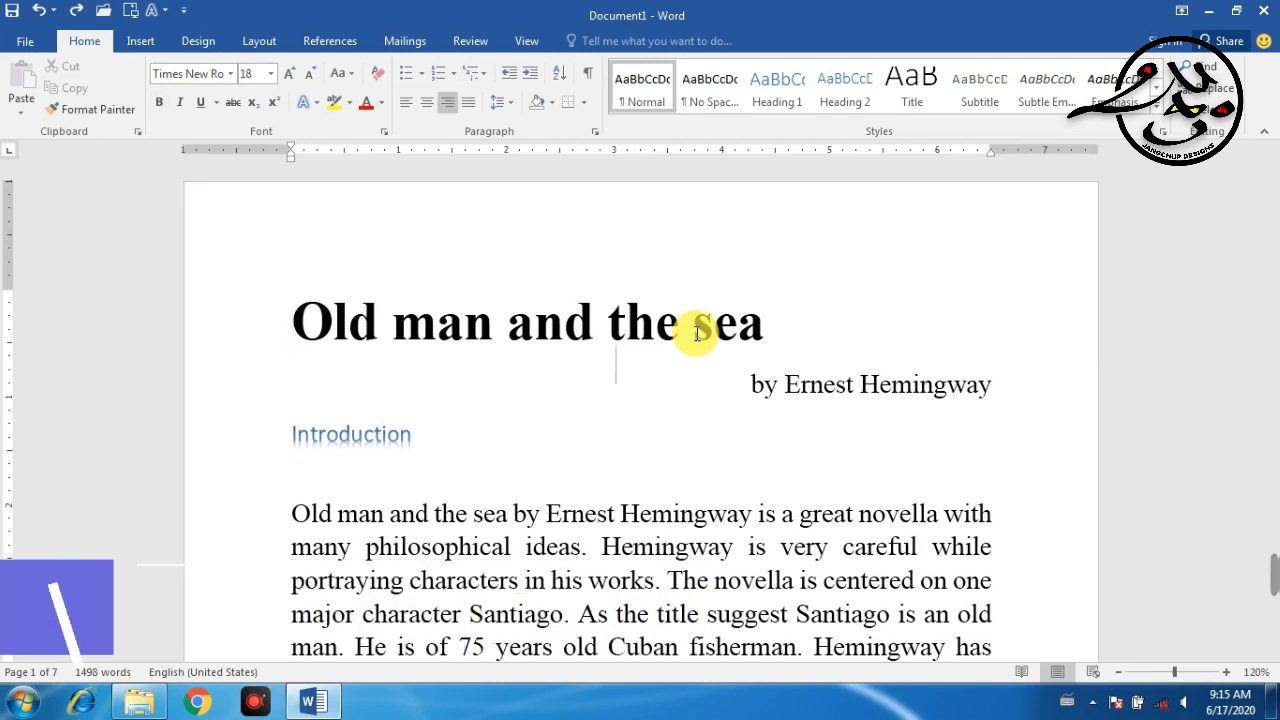
Step: Move the cursor down line by line from the title to the page 2 paragraph beginning "Symbolism is an essential literary device"
key("Down")
key("Down")
key("Down")
key("Down")
key("Down")
key("Down")
key("Down")
key("Down")
key("Down")
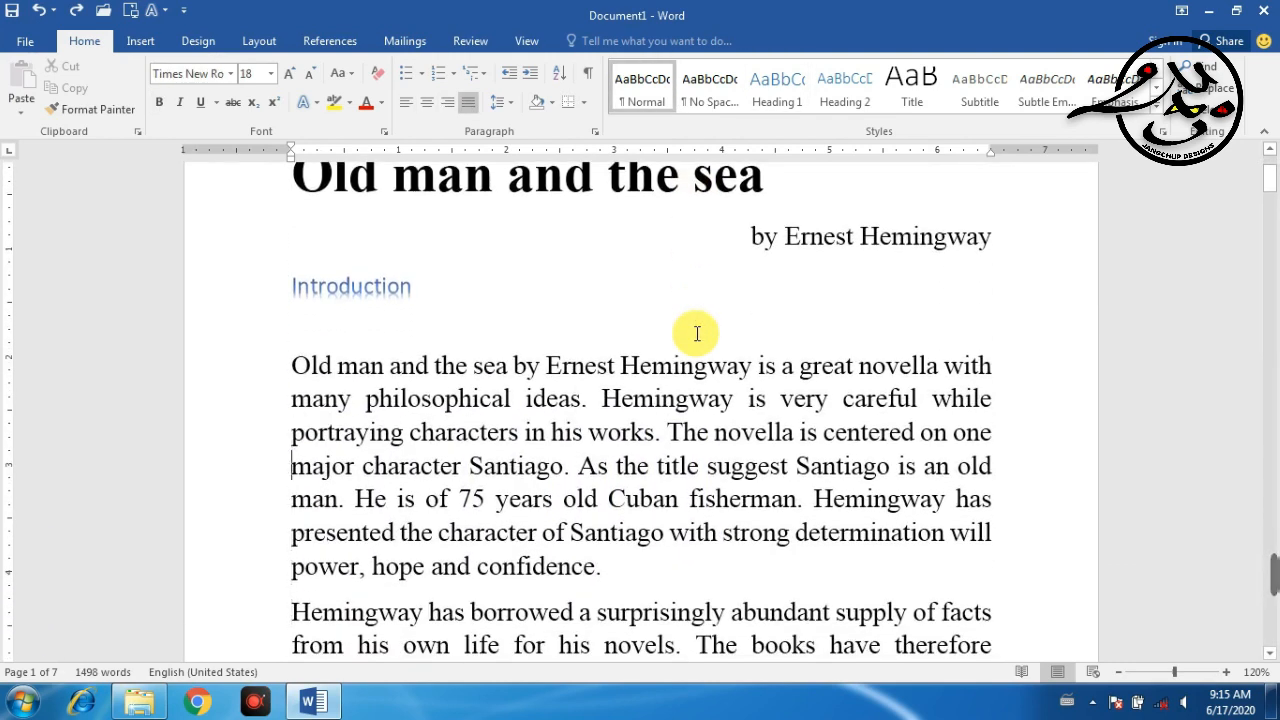
key("Down")
key("Down")
key("Down")
key("Down")
key("Down")
key("Down")
key("Down")
key("Down")
key("Down")
key("Down")
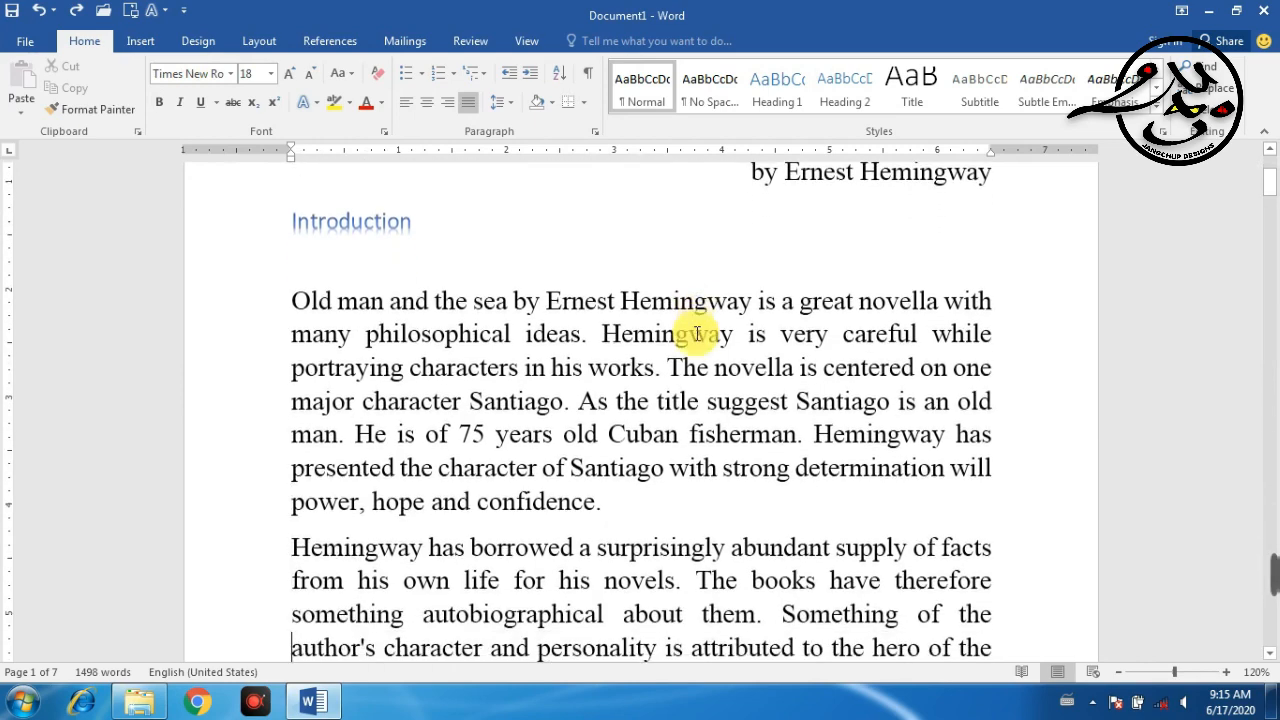
key("Down")
key("Down")
key("Down")
key("Down")
key("Down")
key("Down")
key("Down")
key("Down")
key("Down")
key("Down")
key("Down")
key("Down")
key("Down")
key("Down")
key("Down")
key("Down")
key("Down")
key("Down")
key("Down")
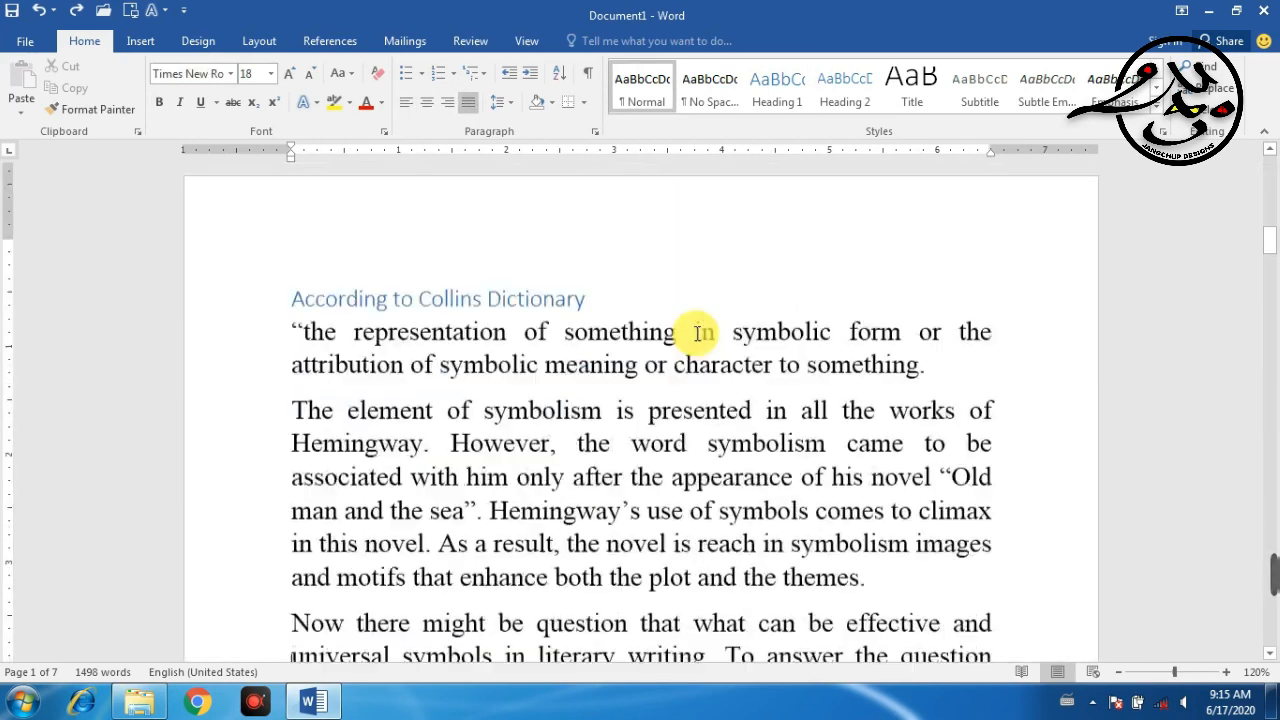
key("Down")
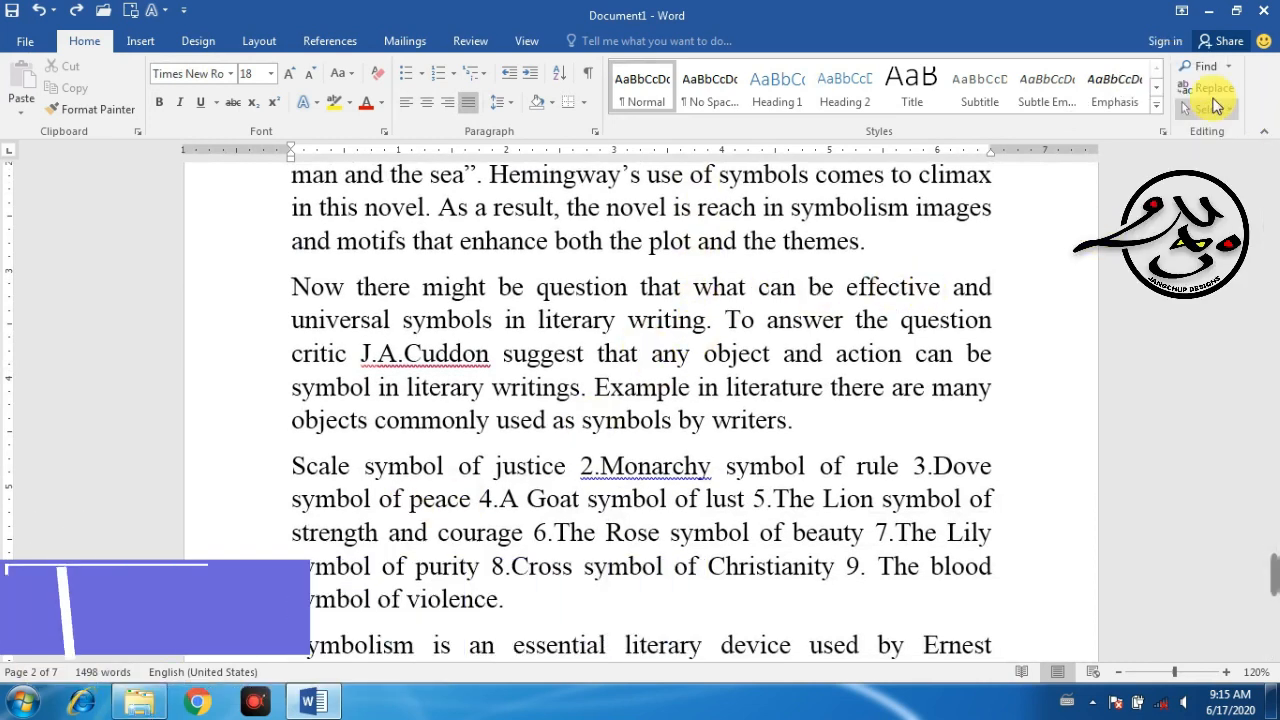
Step: Open Go To and look through its target types, trying Section, Line and Bookmark before viewing the rest
left_click(1228, 66)
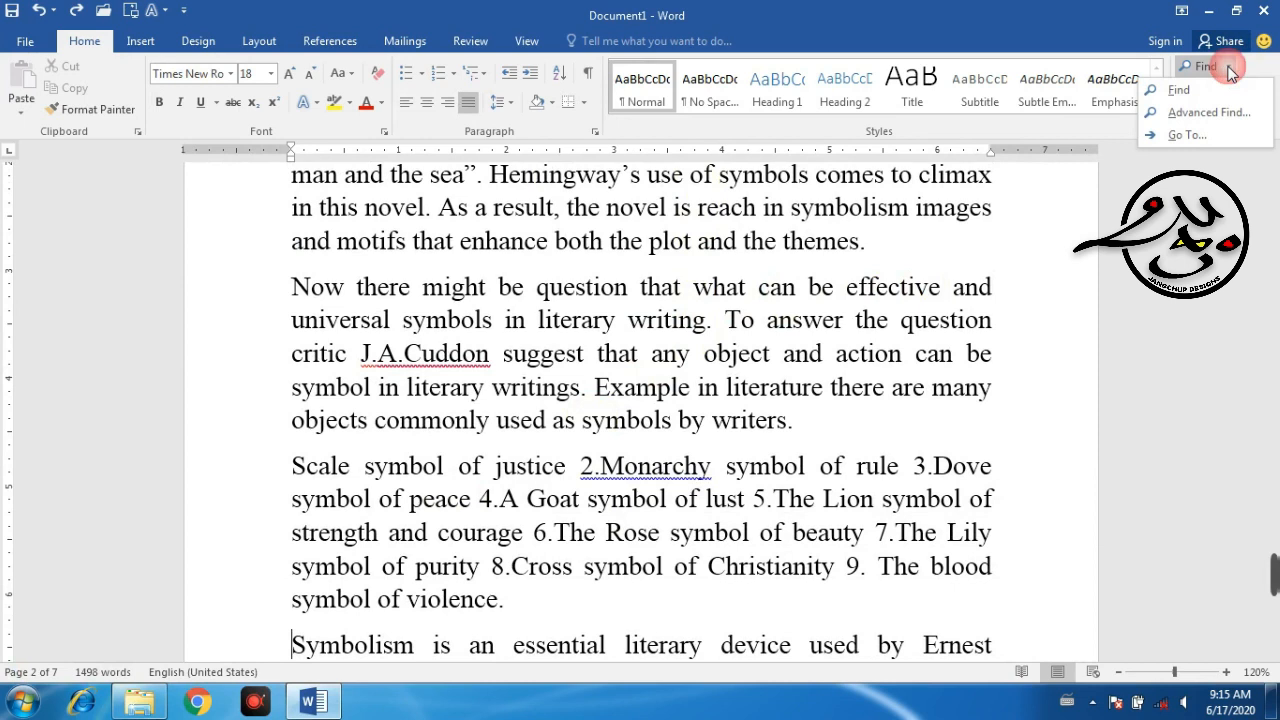
left_click(1224, 135)
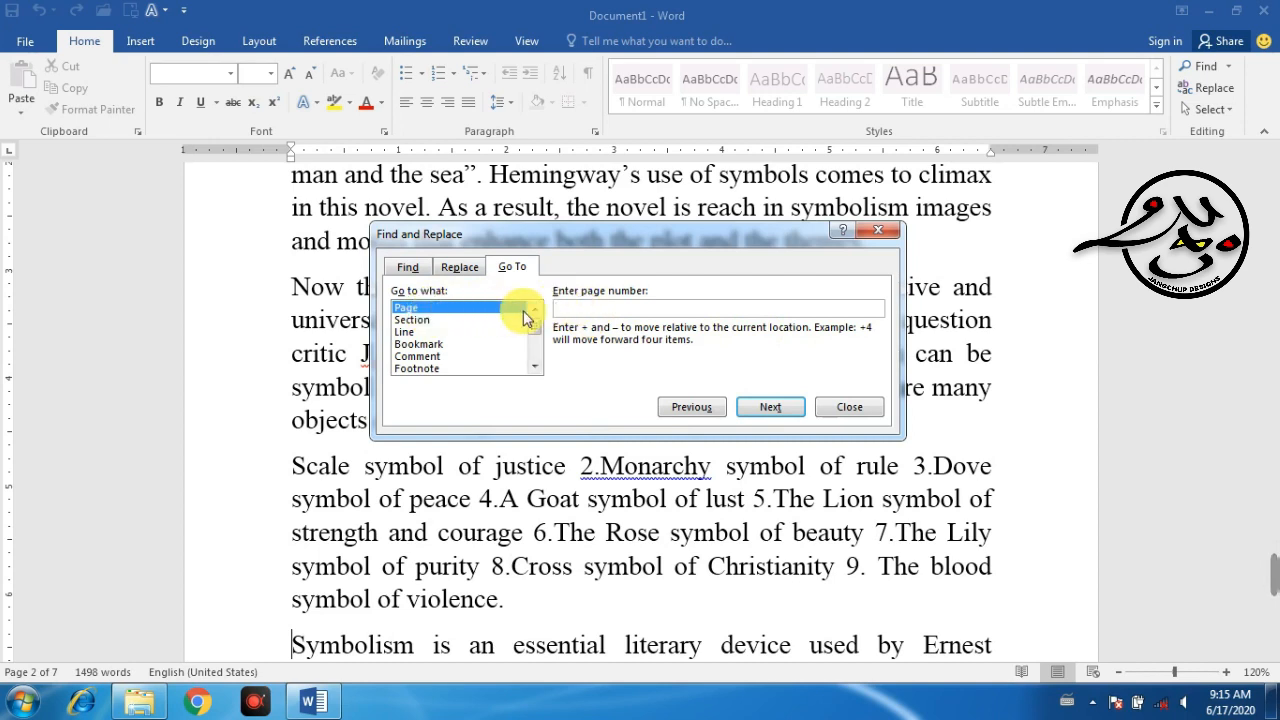
left_click(440, 320)
left_click(430, 332)
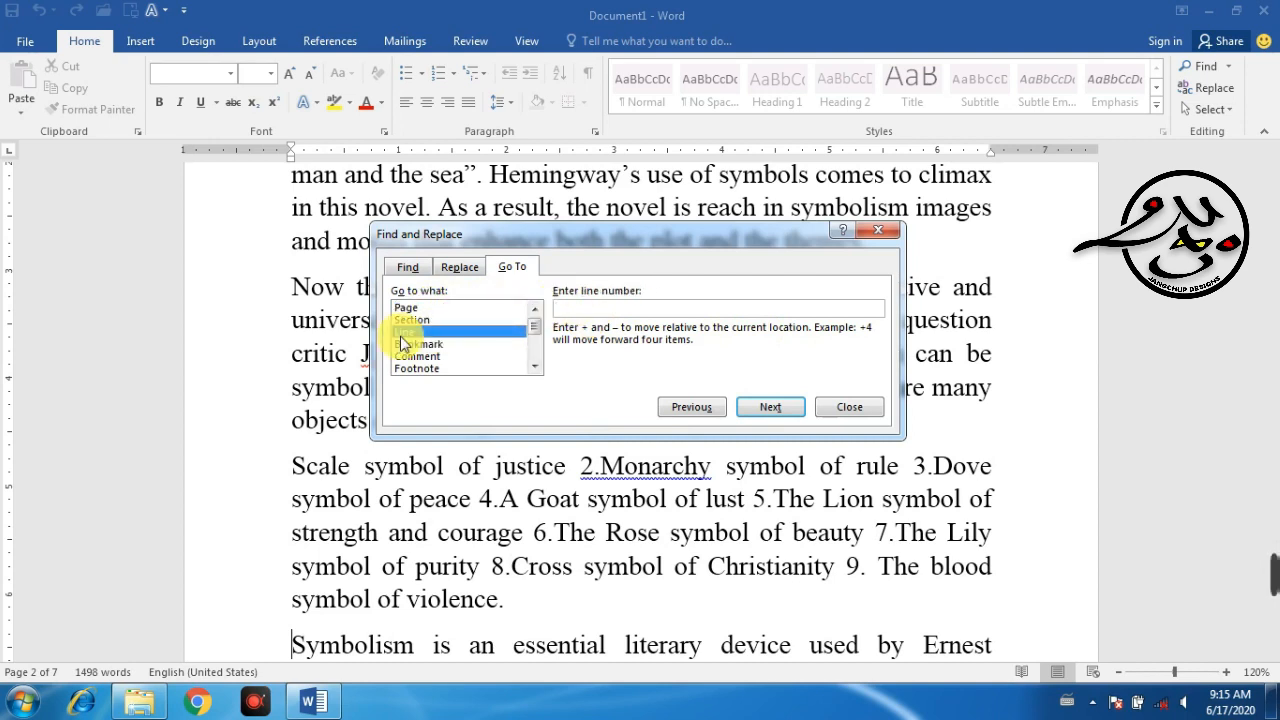
left_click(432, 345)
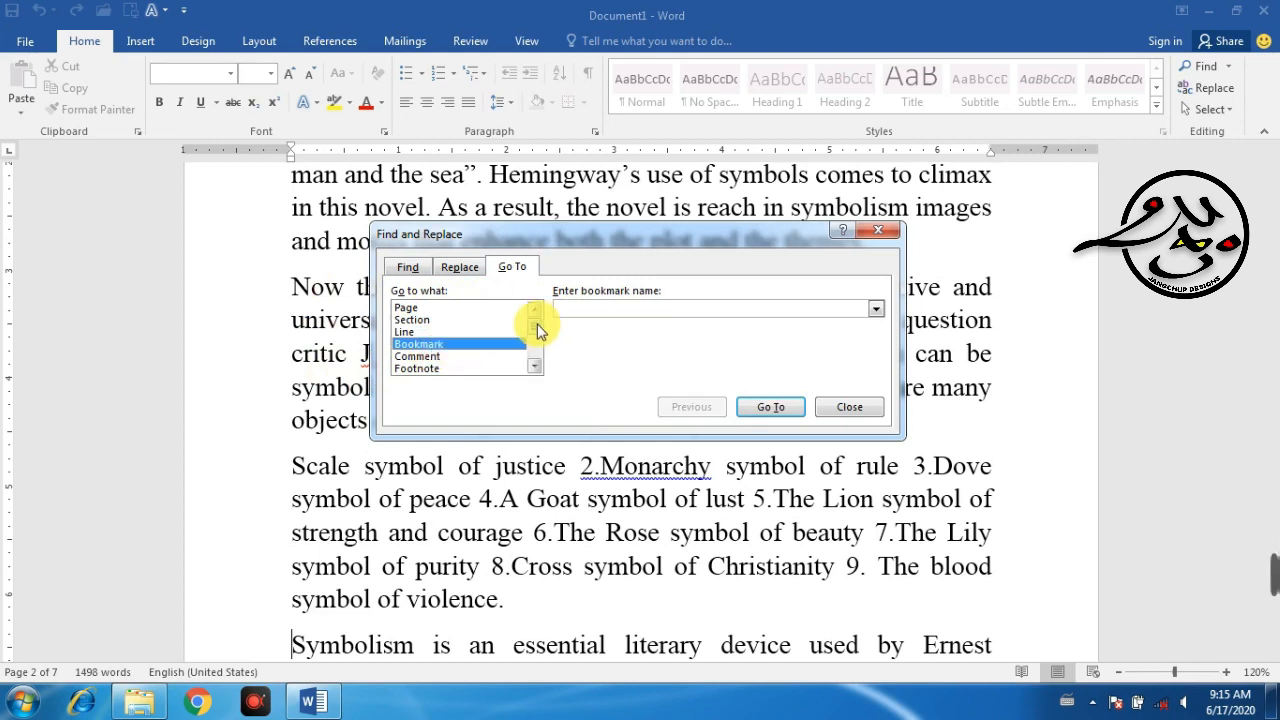
left_click_drag(537, 330, 537, 340)
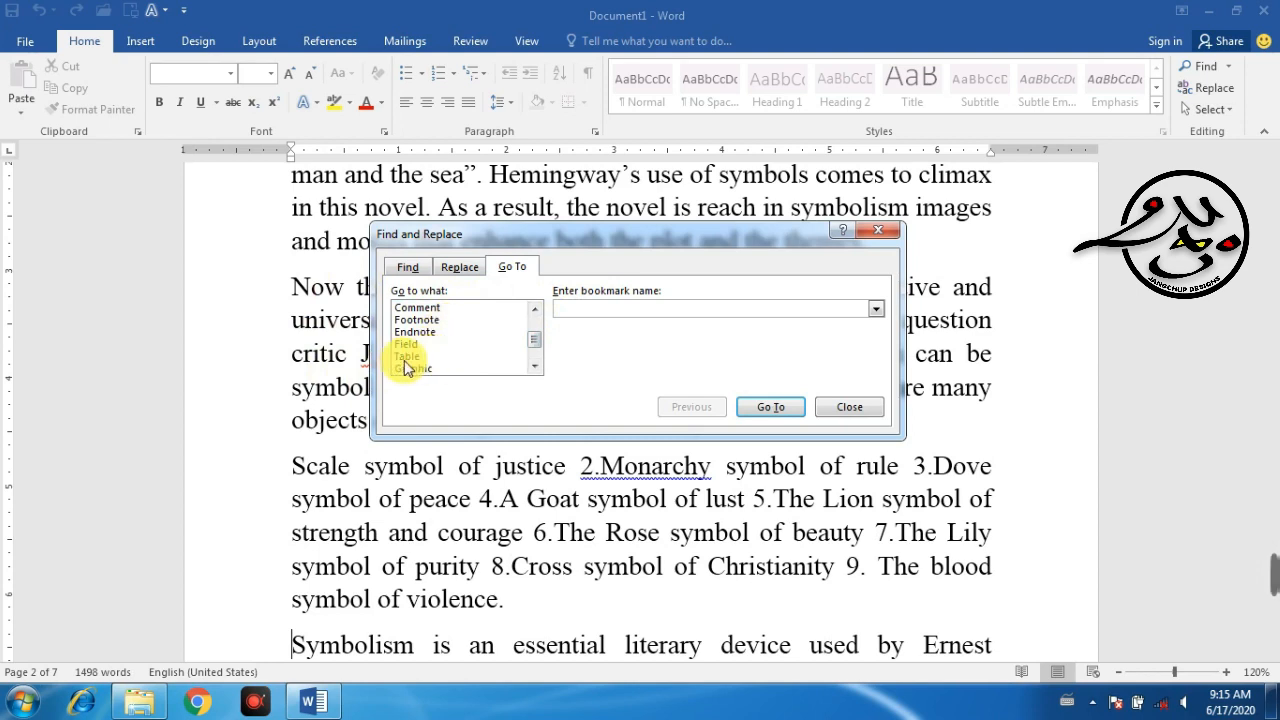
left_click_drag(535, 352, 535, 318)
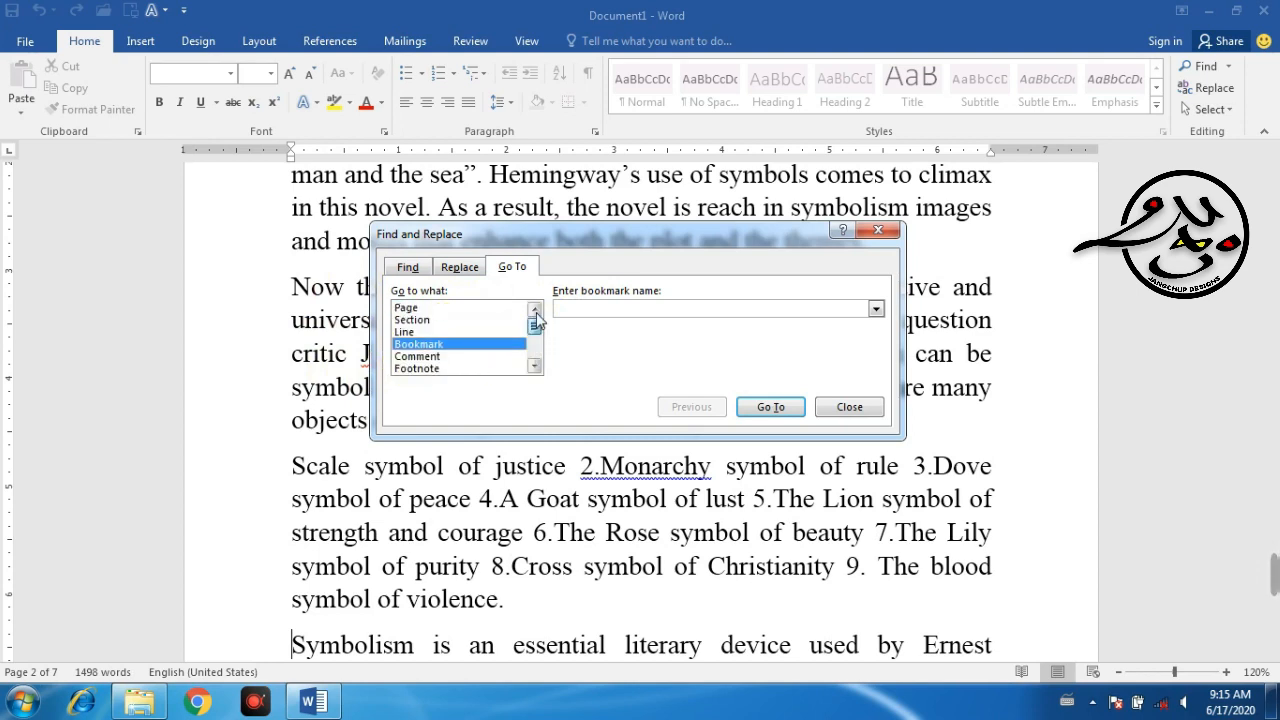
Step: Choose Page as the Go To target and jump to page 4
left_click(451, 308)
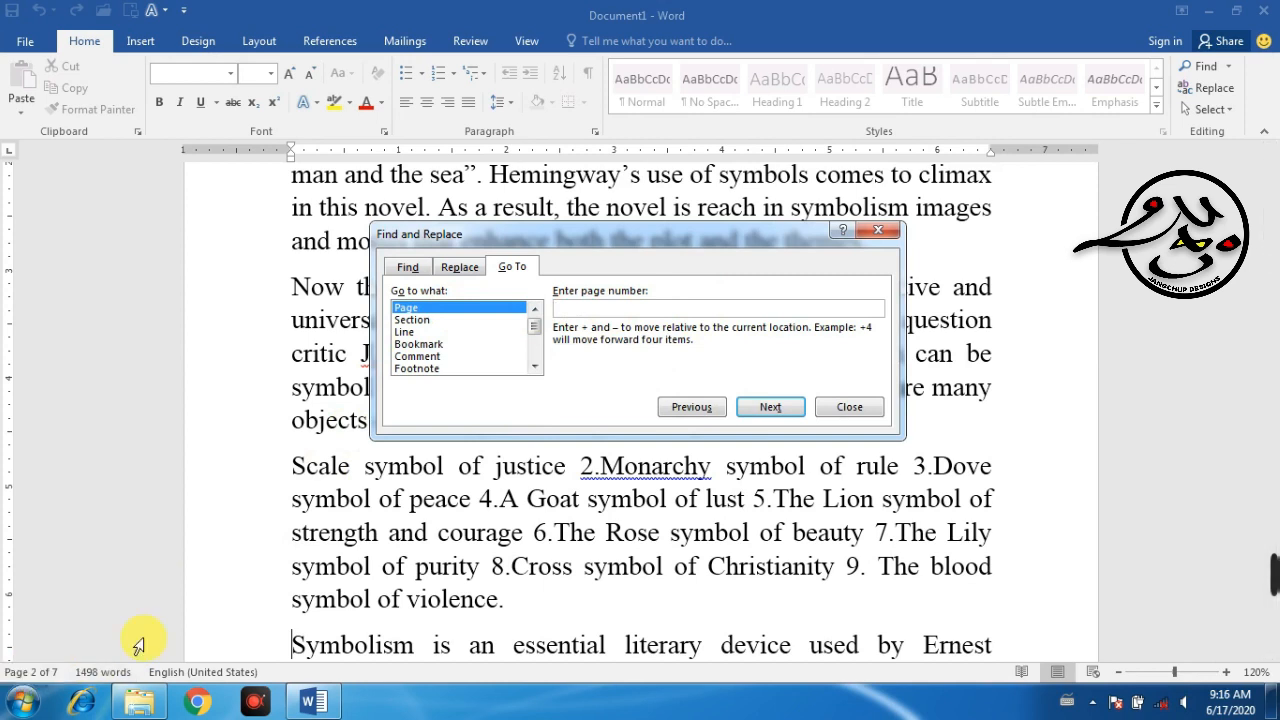
left_click(601, 313)
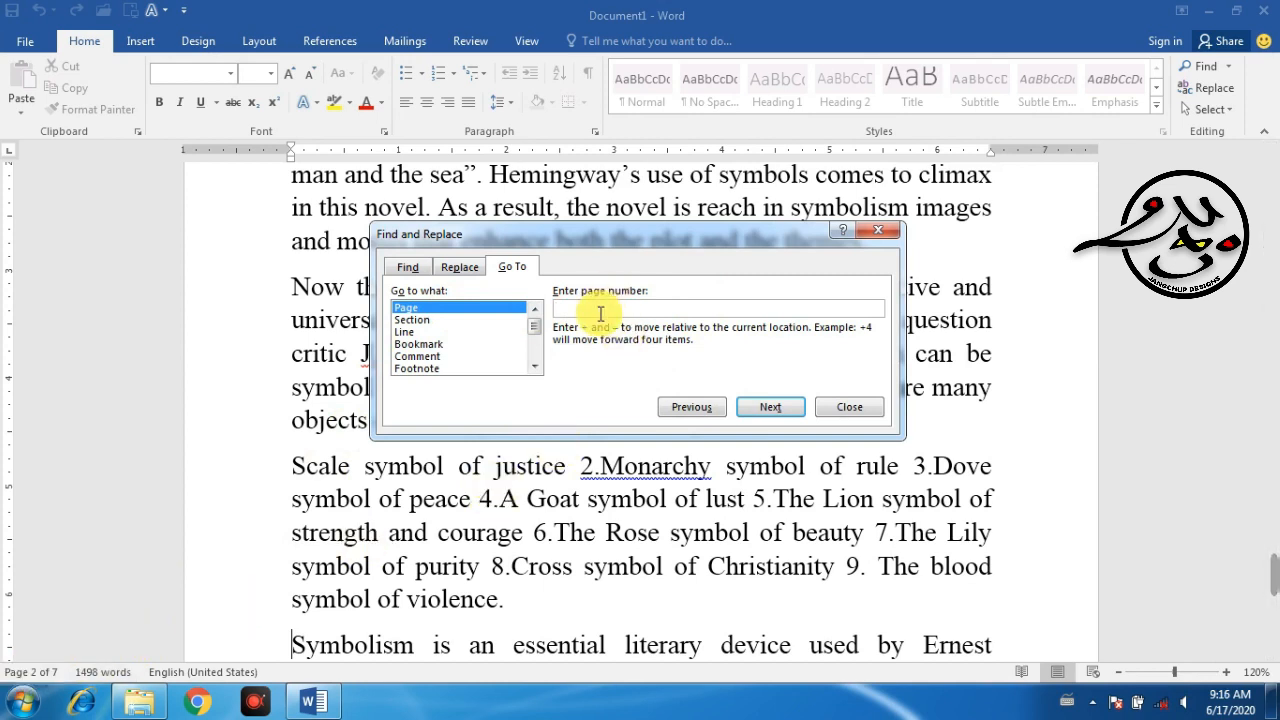
type("4")
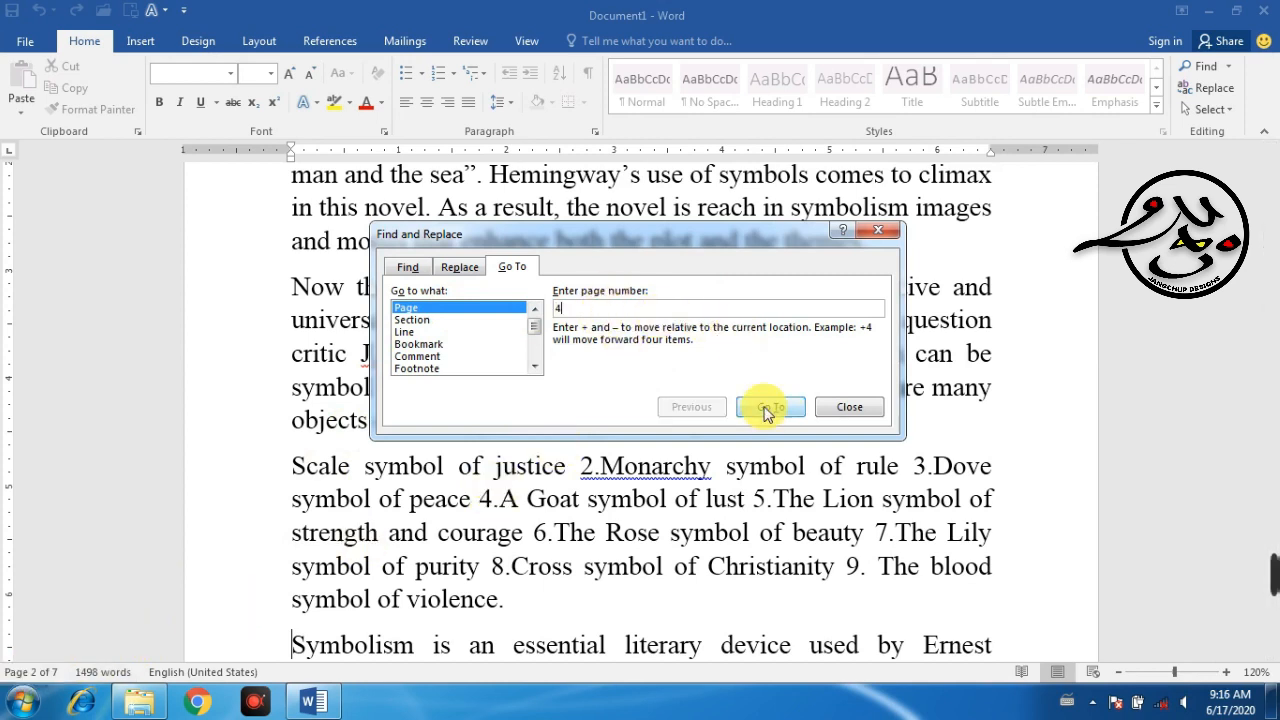
left_click(771, 406)
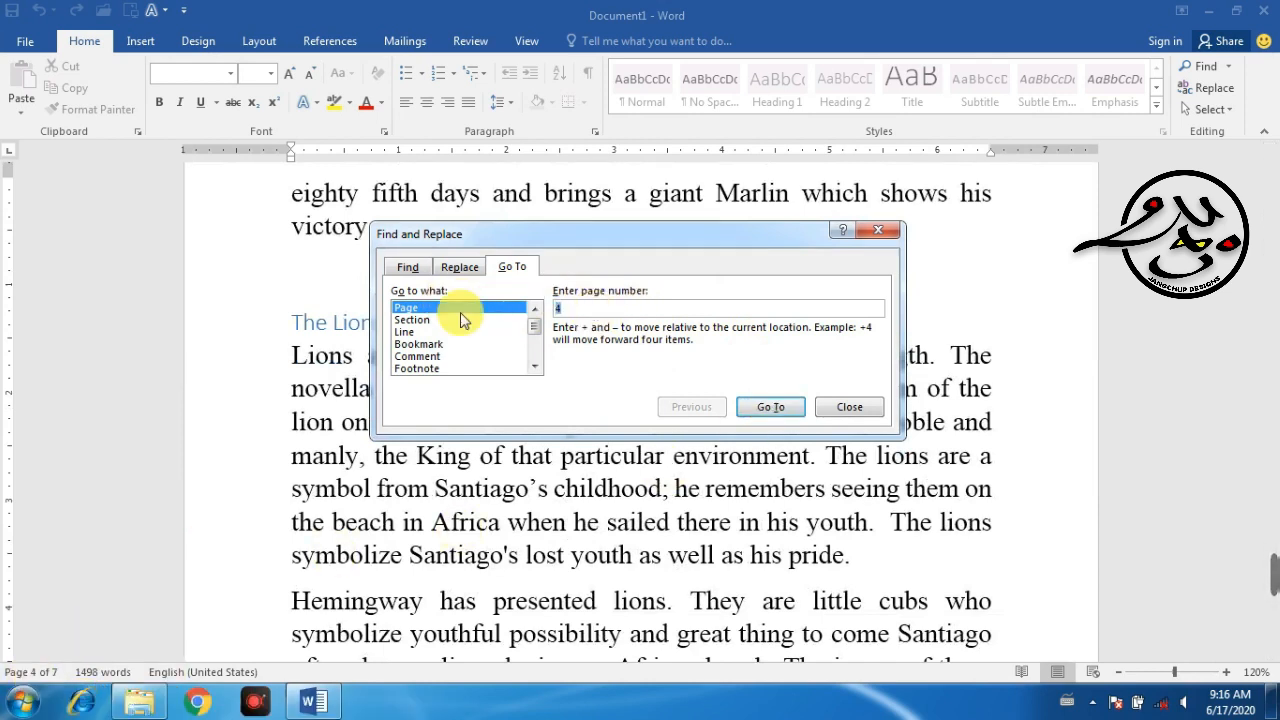
Step: Use Go To to jump back to page 2, and close the dialog
type("2")
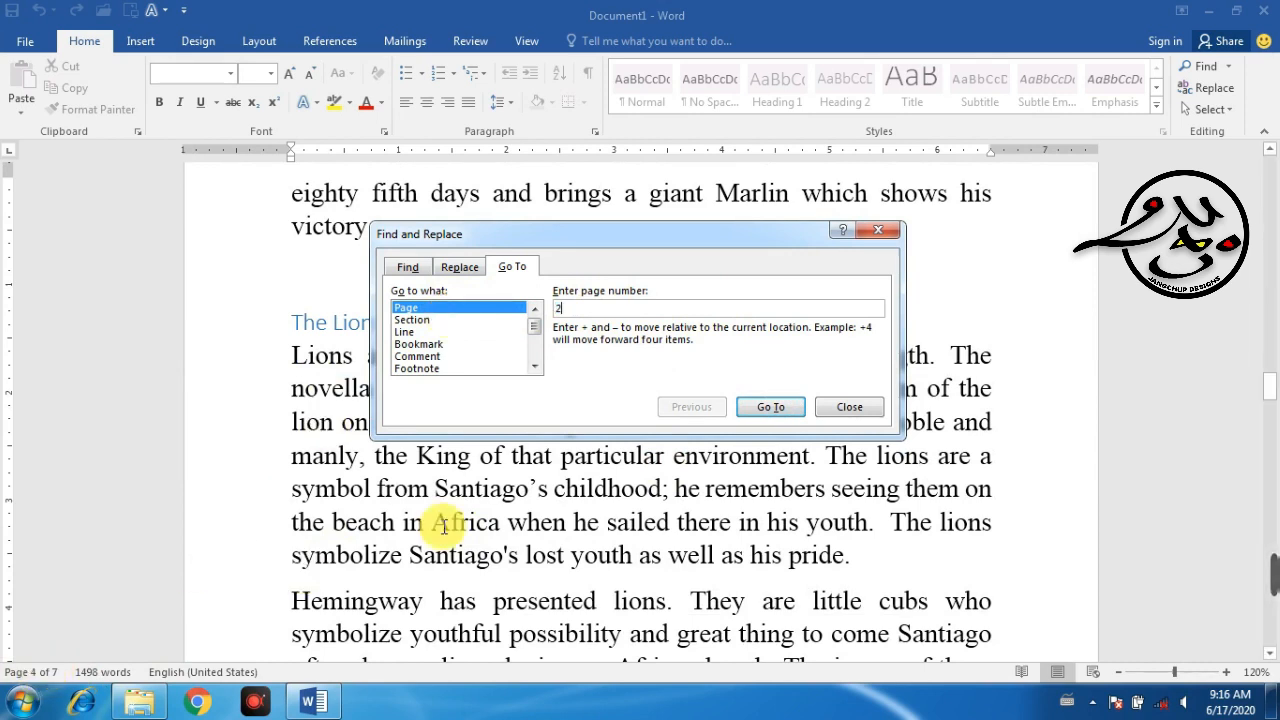
left_click(770, 406)
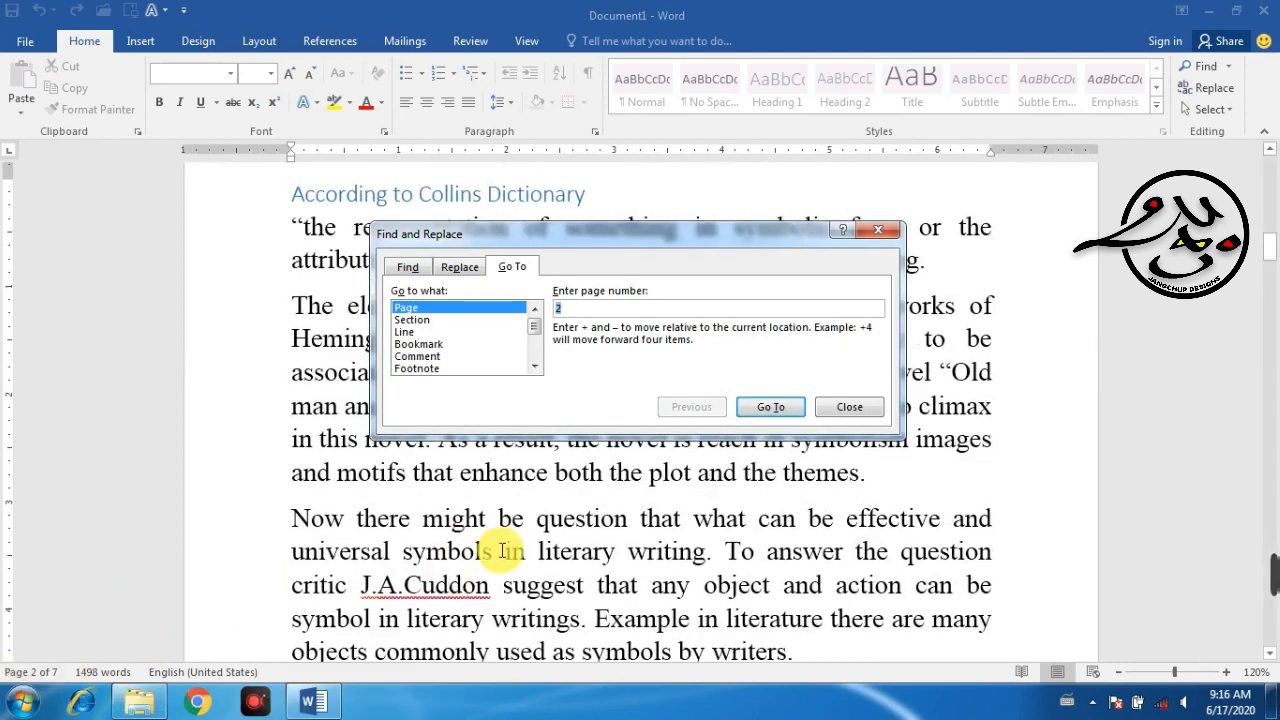
left_click(877, 410)
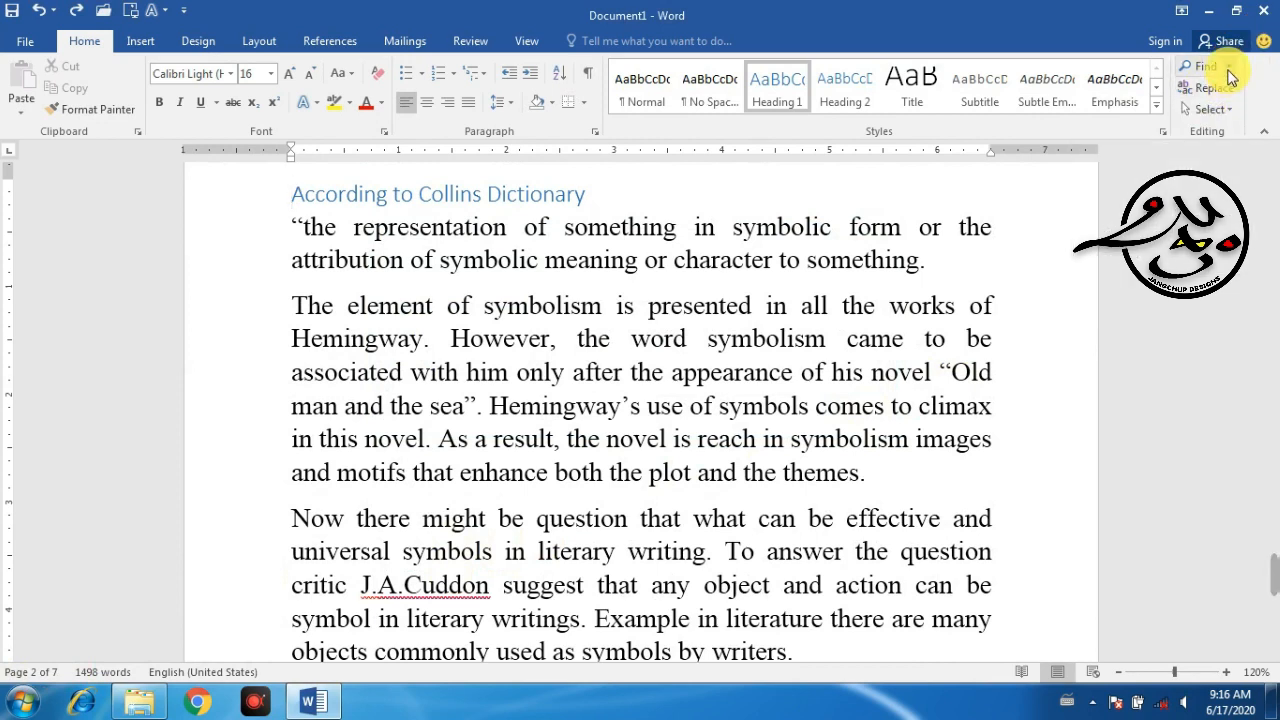
left_click(1228, 68)
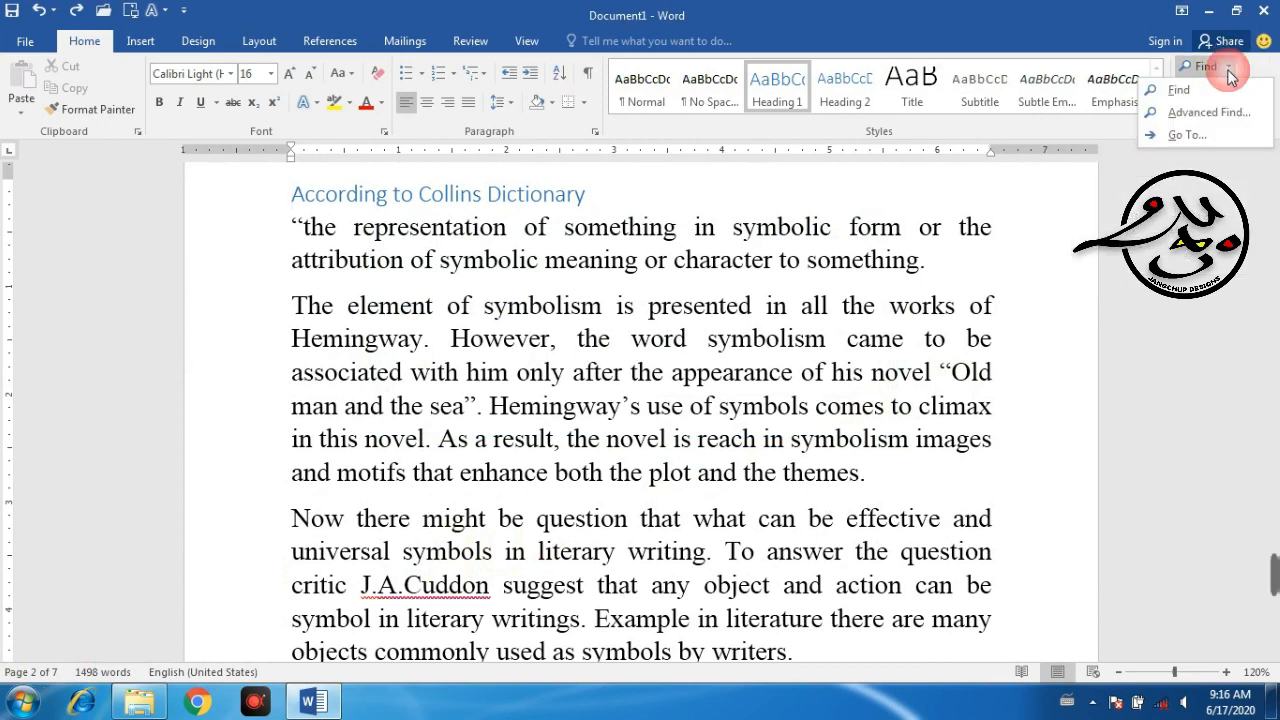
left_click(1227, 136)
left_click(876, 404)
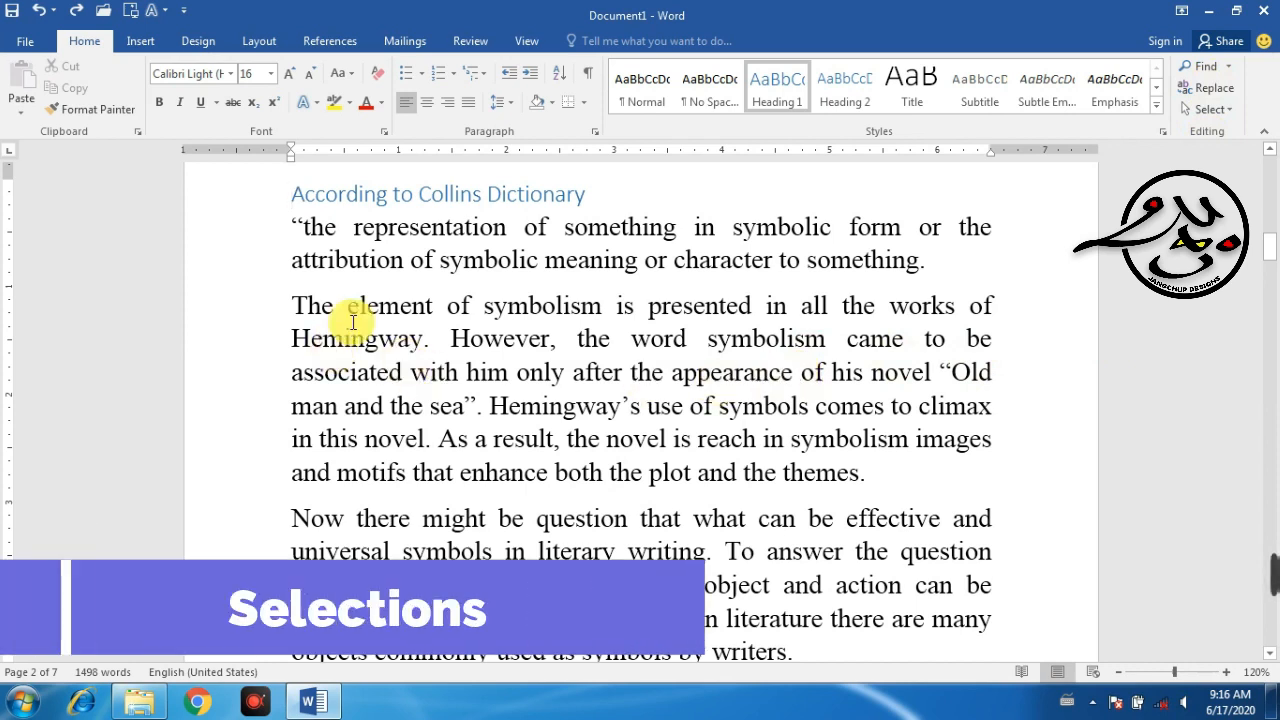
Step: Select the words "element of symbolism is presented in", and clear the selection by placing the cursor after "only"
left_click_drag(348, 308, 800, 308)
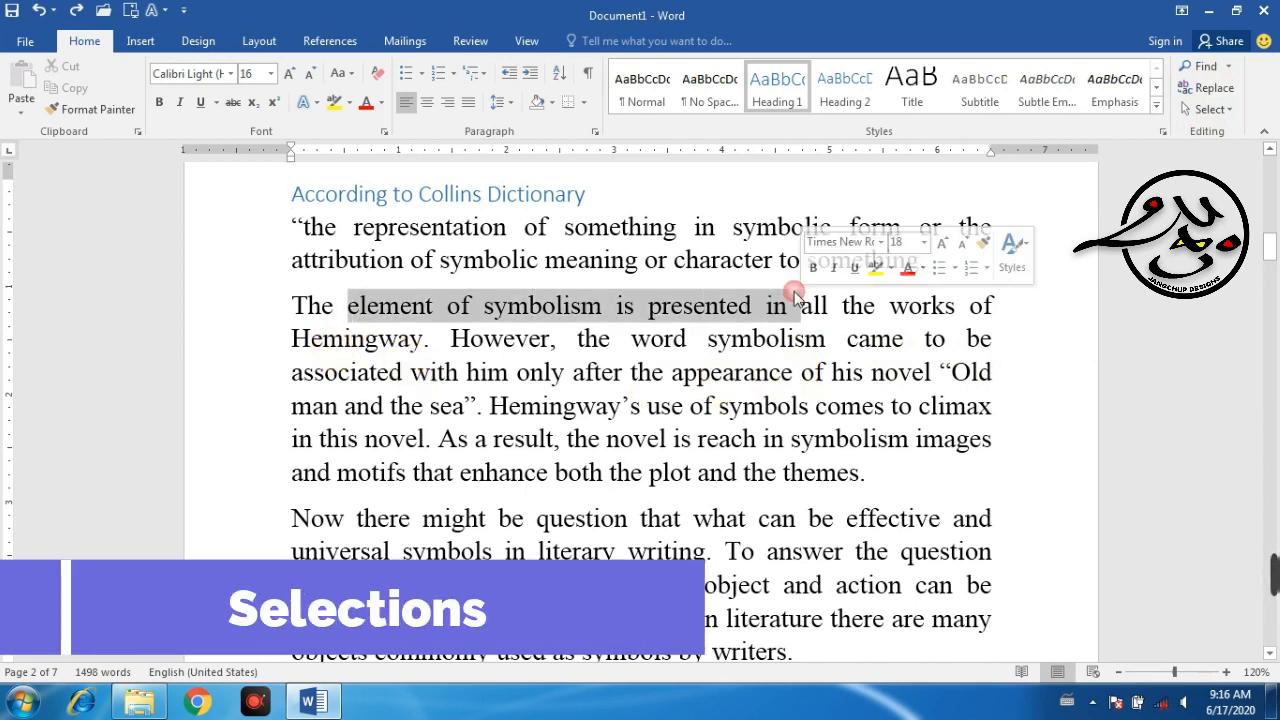
left_click(566, 379)
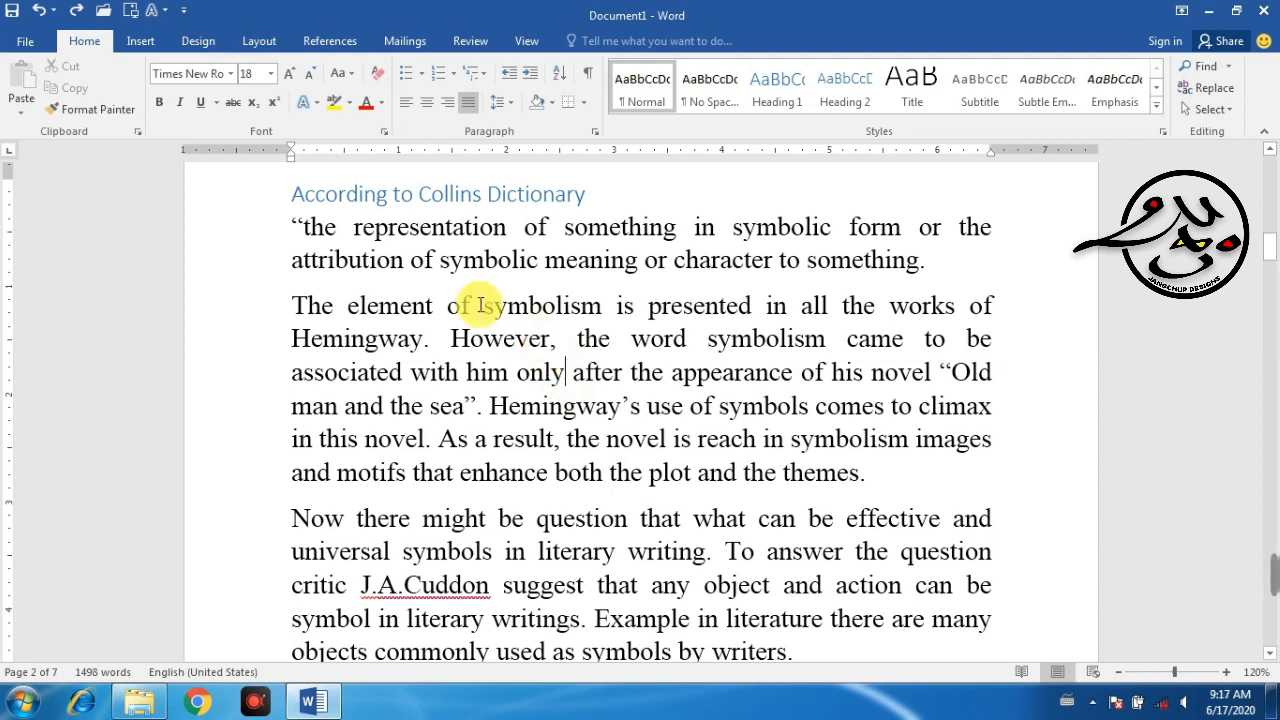
Step: Insert the word "Tibet" at the start of the paragraph beginning "The element of symbolism"
left_click(292, 300)
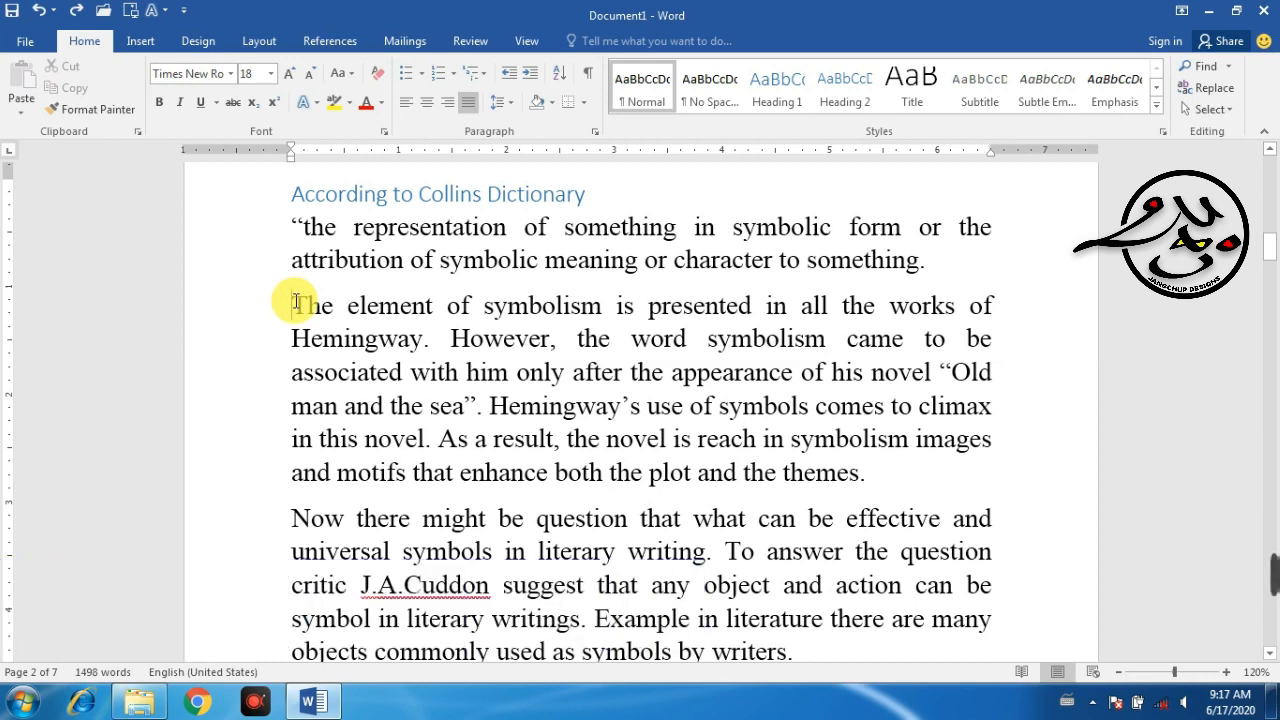
type("Tibet")
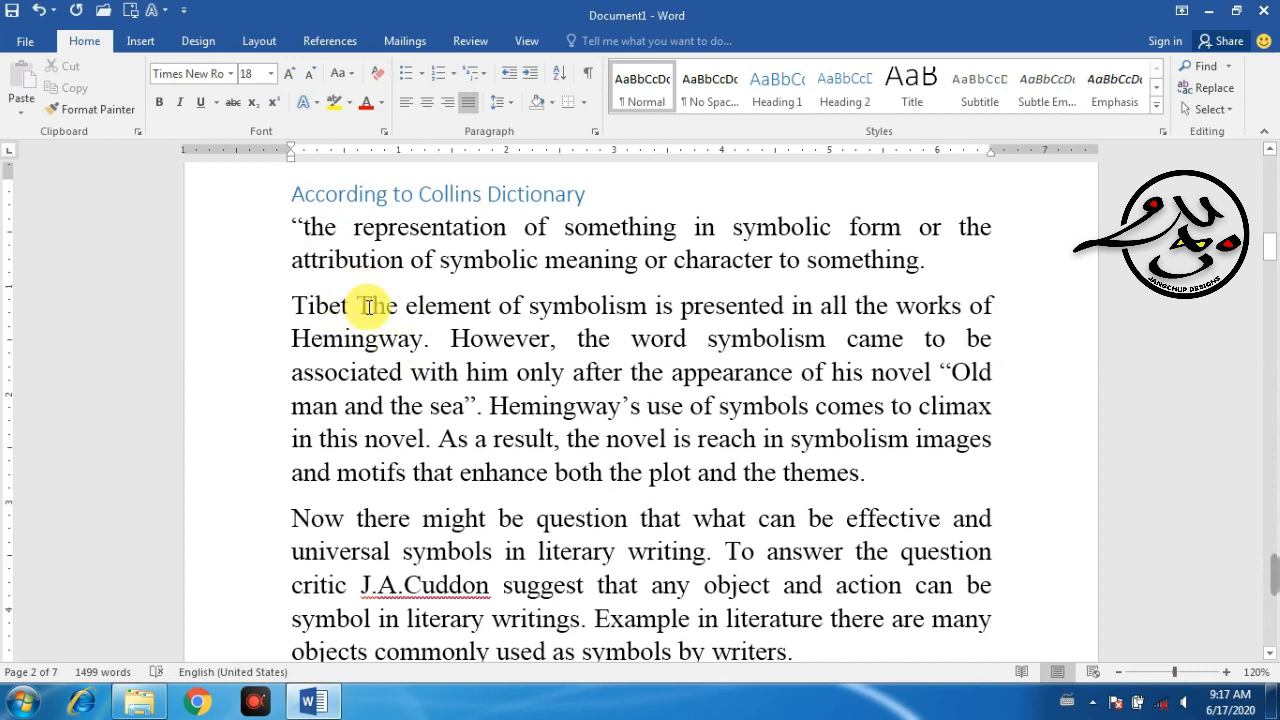
left_click(451, 338)
key("BackSpace")
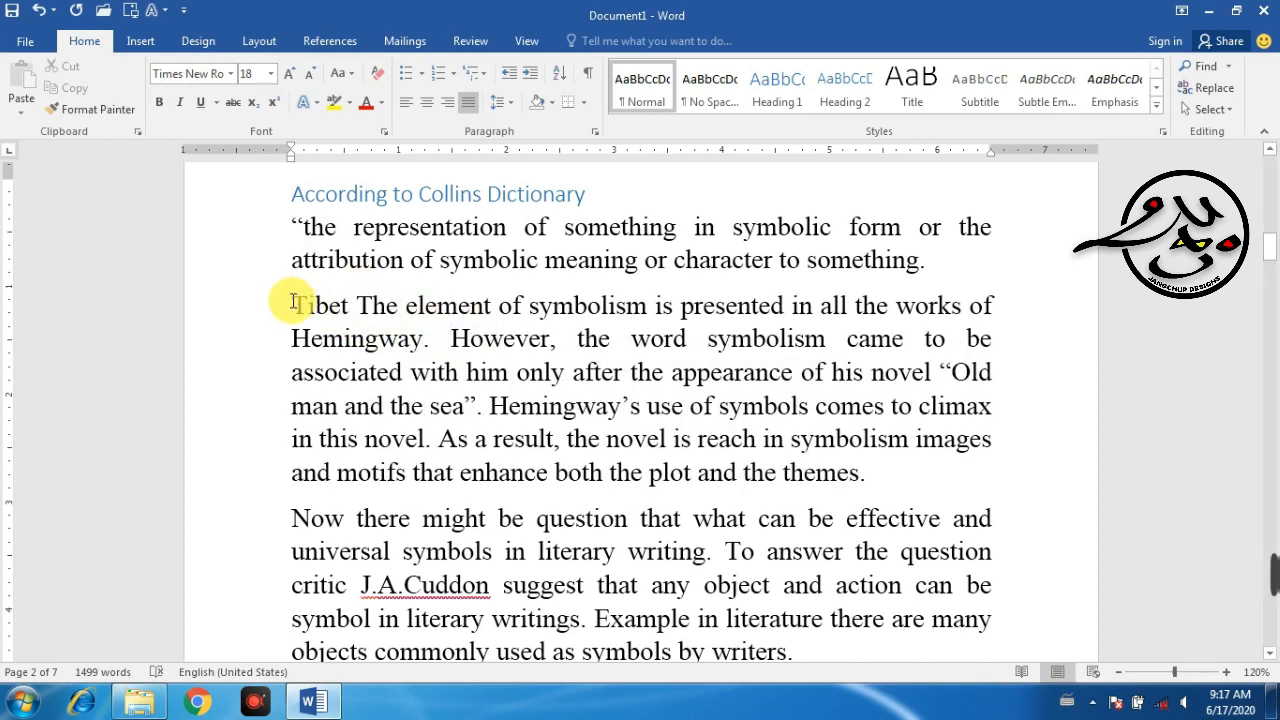
Step: Select the first line of the paragraph beginning "Tibet", extend the selection down through the paragraph, and clear it
left_click_drag(292, 302, 1008, 318)
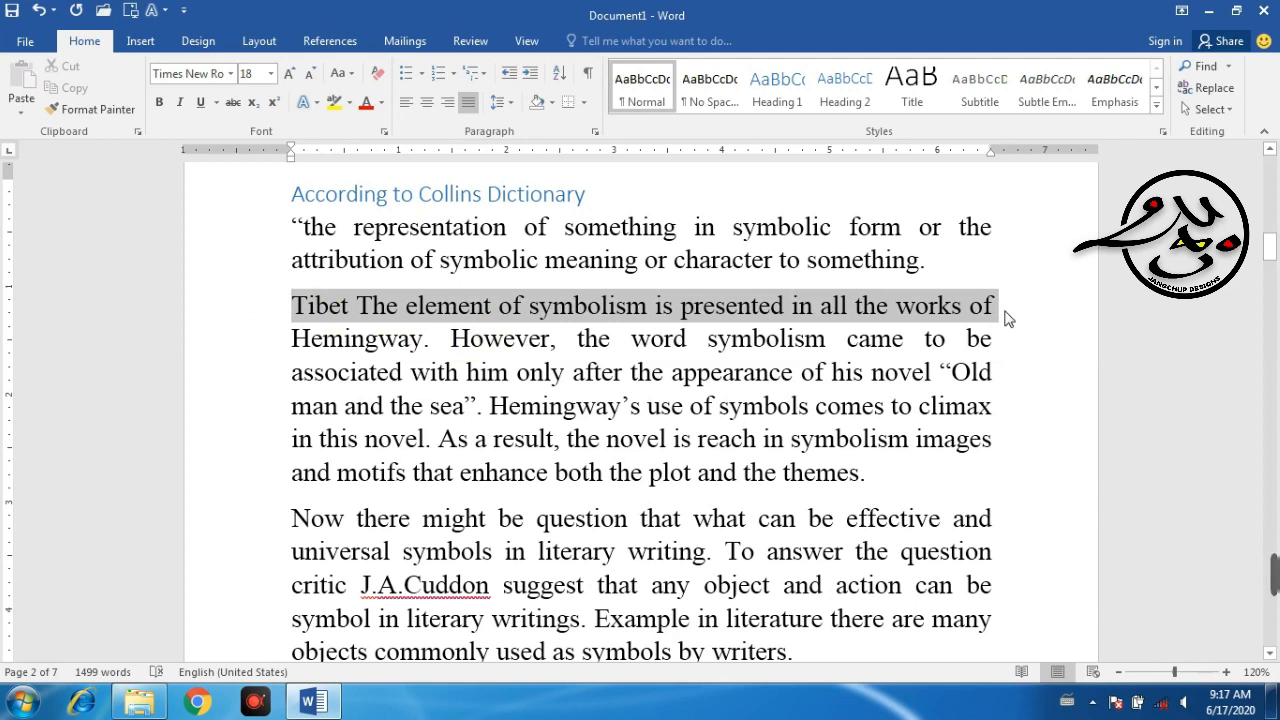
left_click_drag(1008, 318, 1008, 472)
left_click(1003, 466)
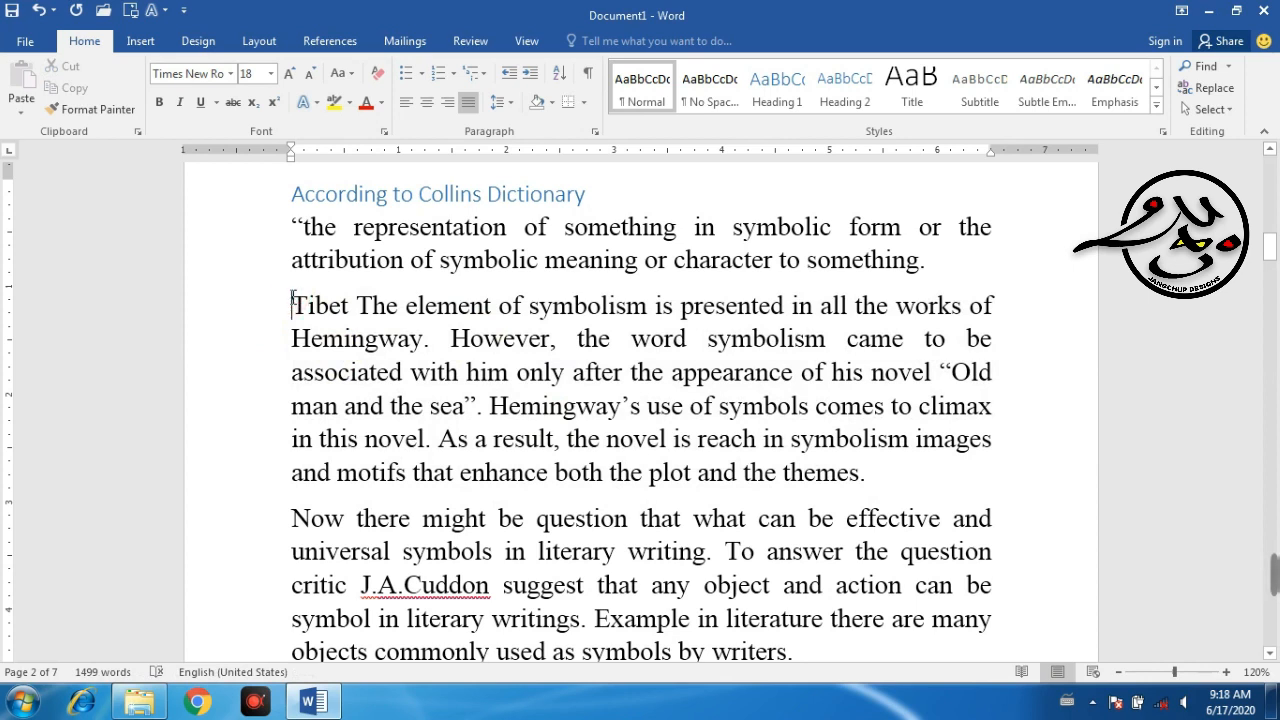
Step: Select the full paragraph from "Tibet" through "themes.", and clear the selection
left_click(296, 308)
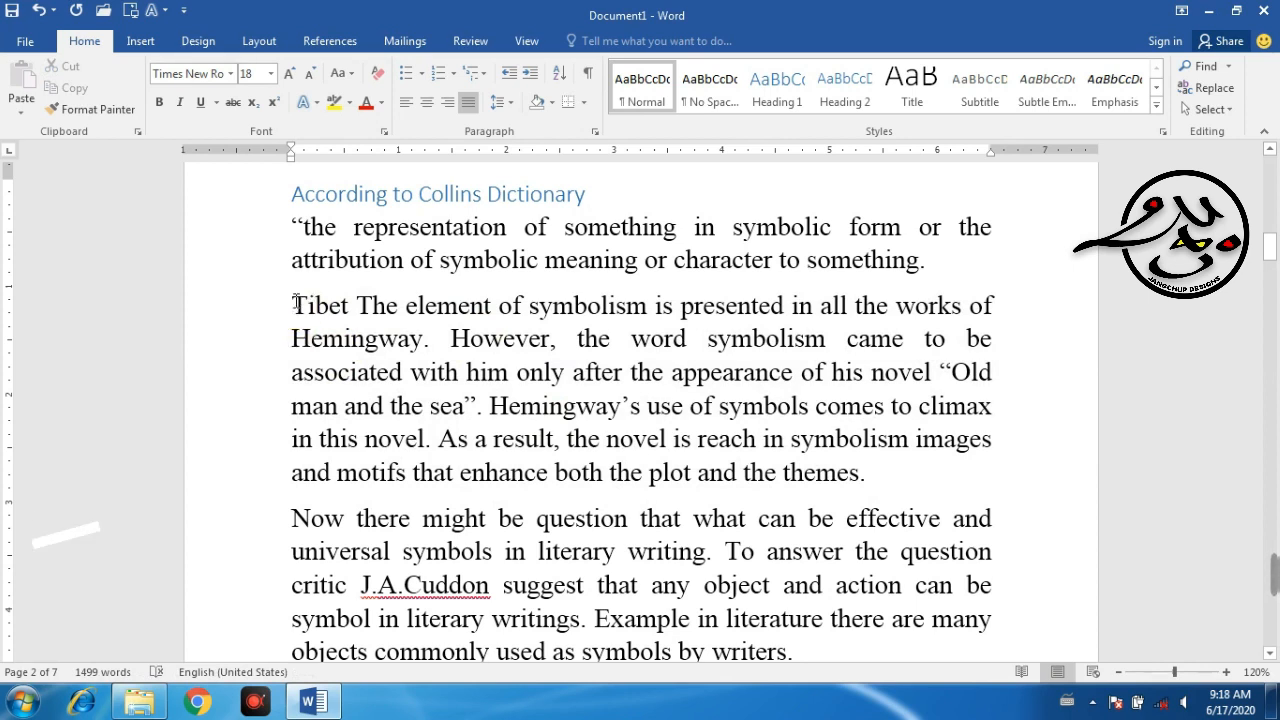
left_click_drag(296, 302, 1026, 458)
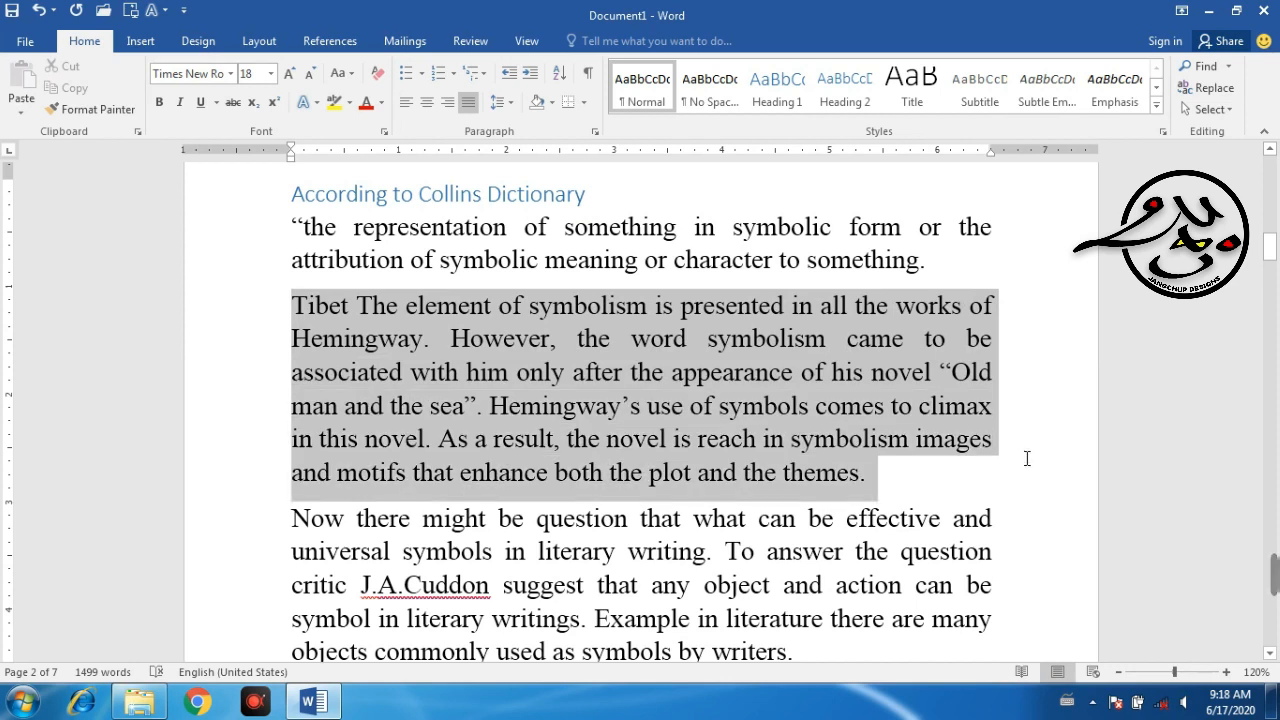
left_click_drag(1026, 458, 1030, 465)
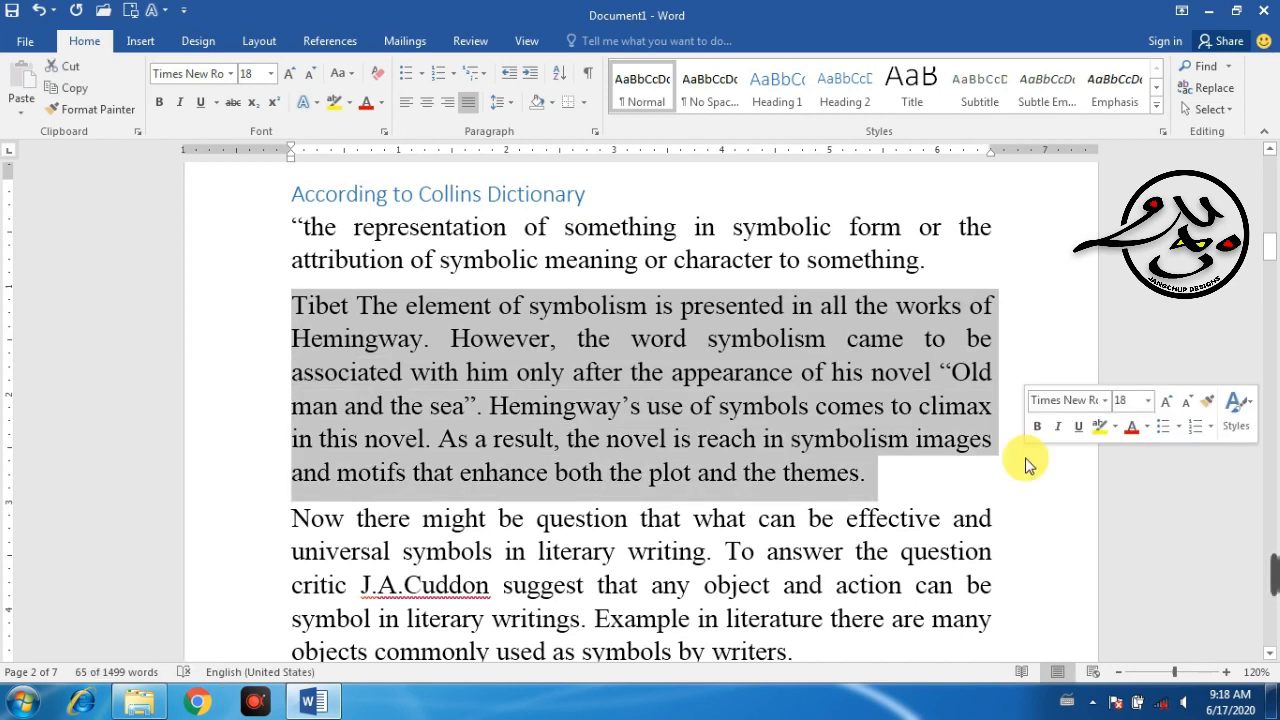
left_click(787, 462)
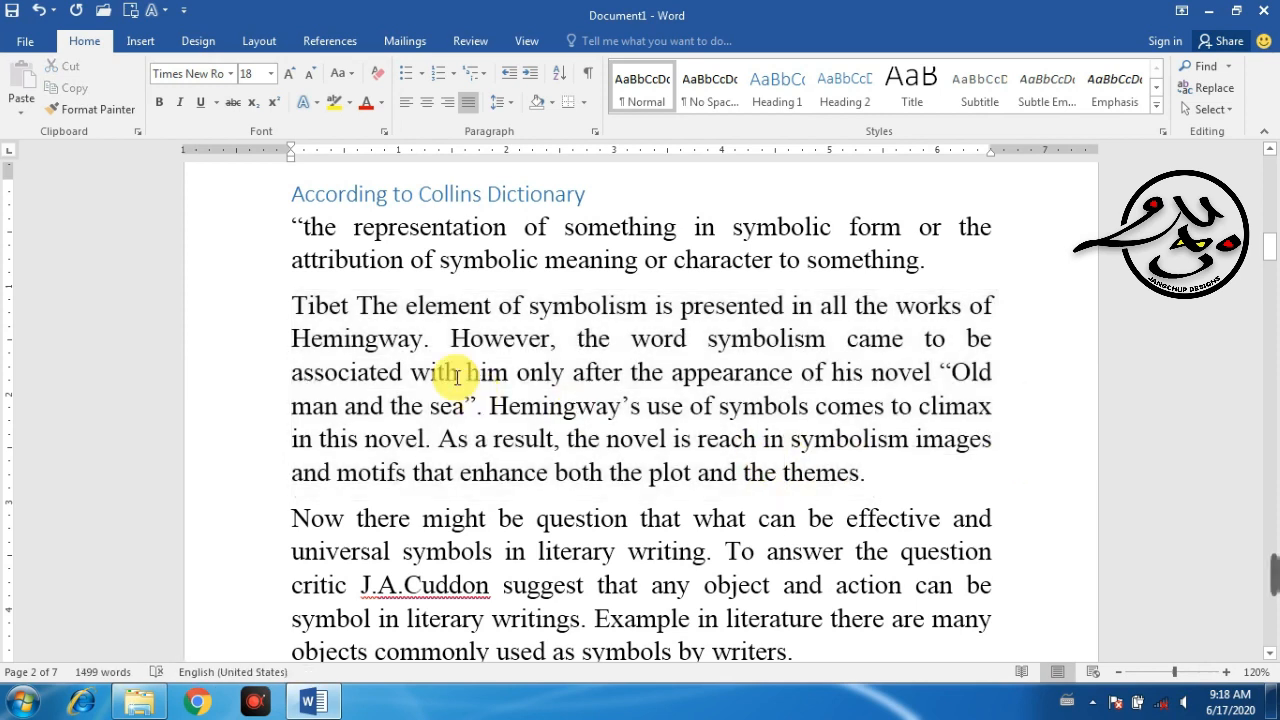
Step: Select the single words "appearance", "associated" and "element" one after another in the "Tibet" paragraph
double_click(733, 373)
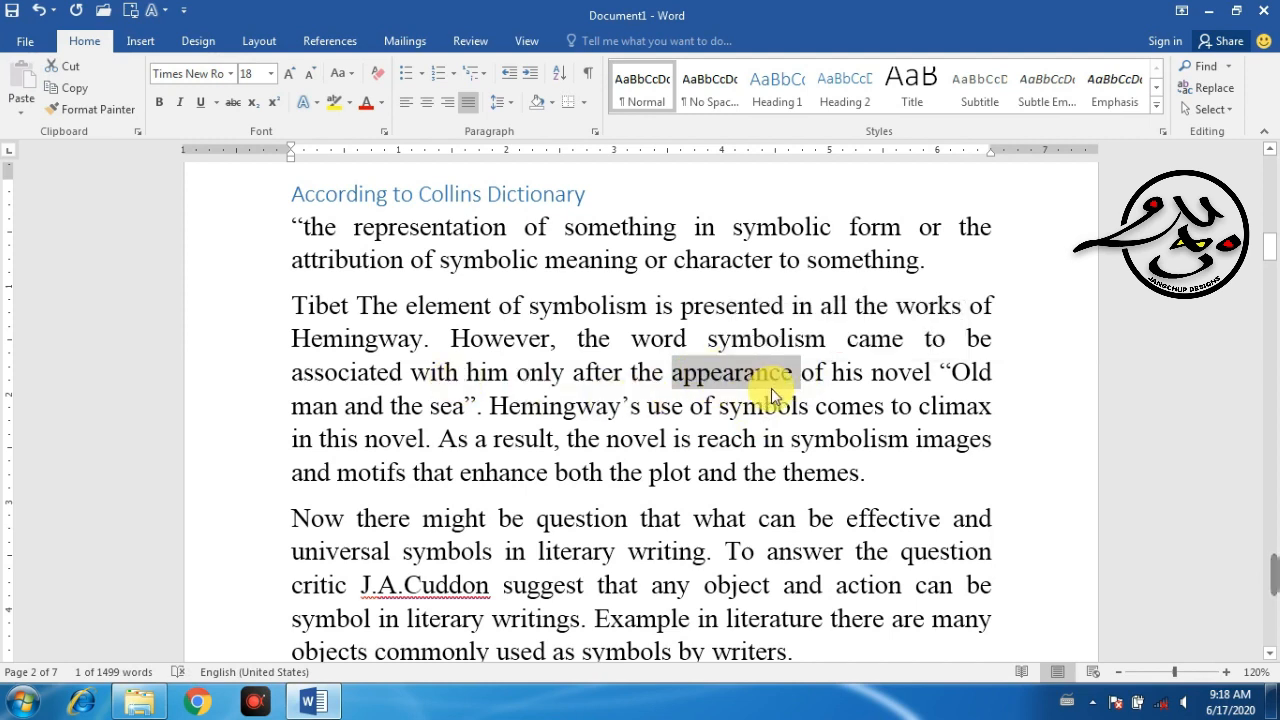
double_click(355, 371)
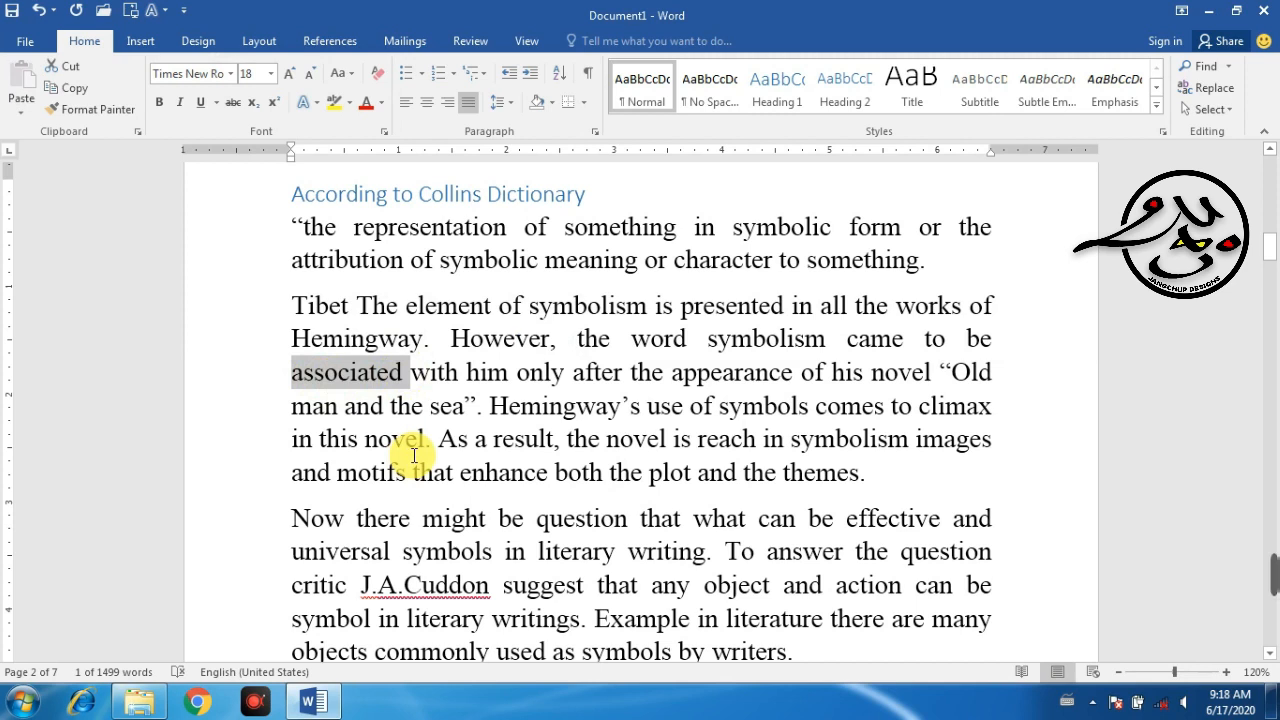
left_click(438, 305)
double_click(438, 305)
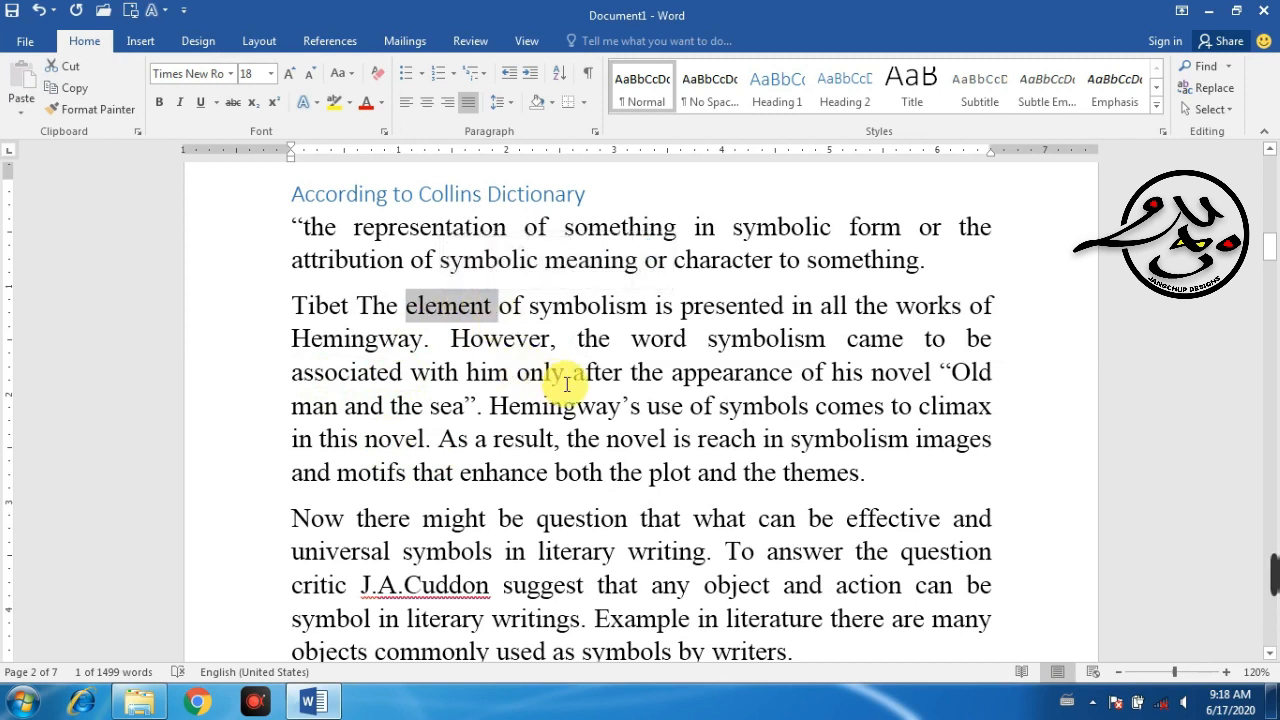
Step: Select the whole "Tibet" paragraph again, and clear the selection by placing the cursor after "themes."
left_click_drag(293, 303, 918, 467)
left_click(249, 295)
left_click(295, 307)
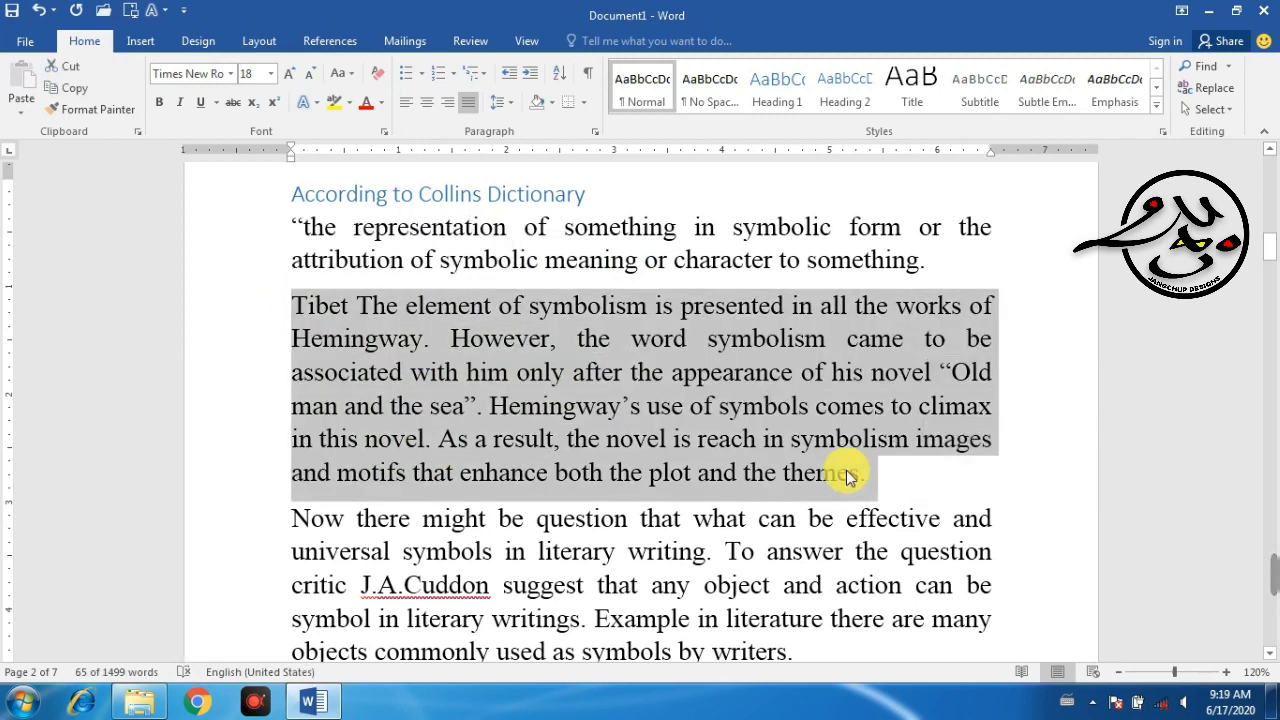
left_click(870, 474)
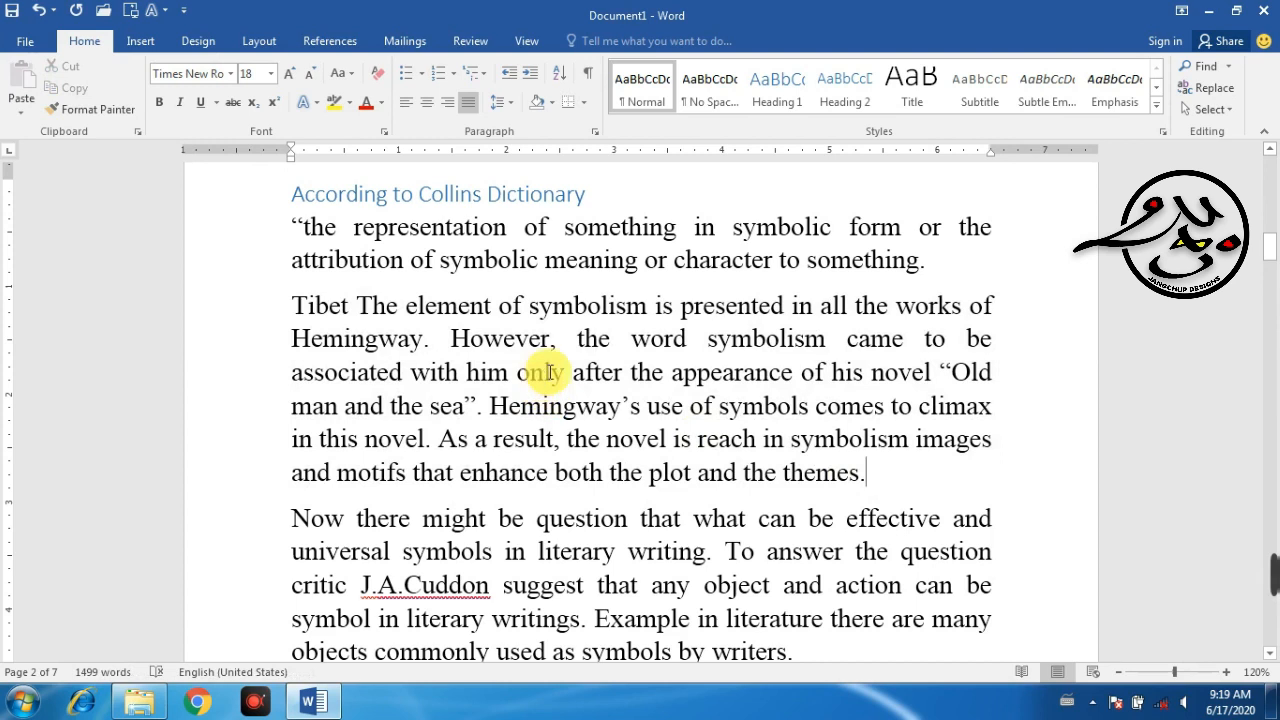
Step: Select the word "word" in the second line, the whole paragraph around it, and finally the word "However"
double_click(658, 340)
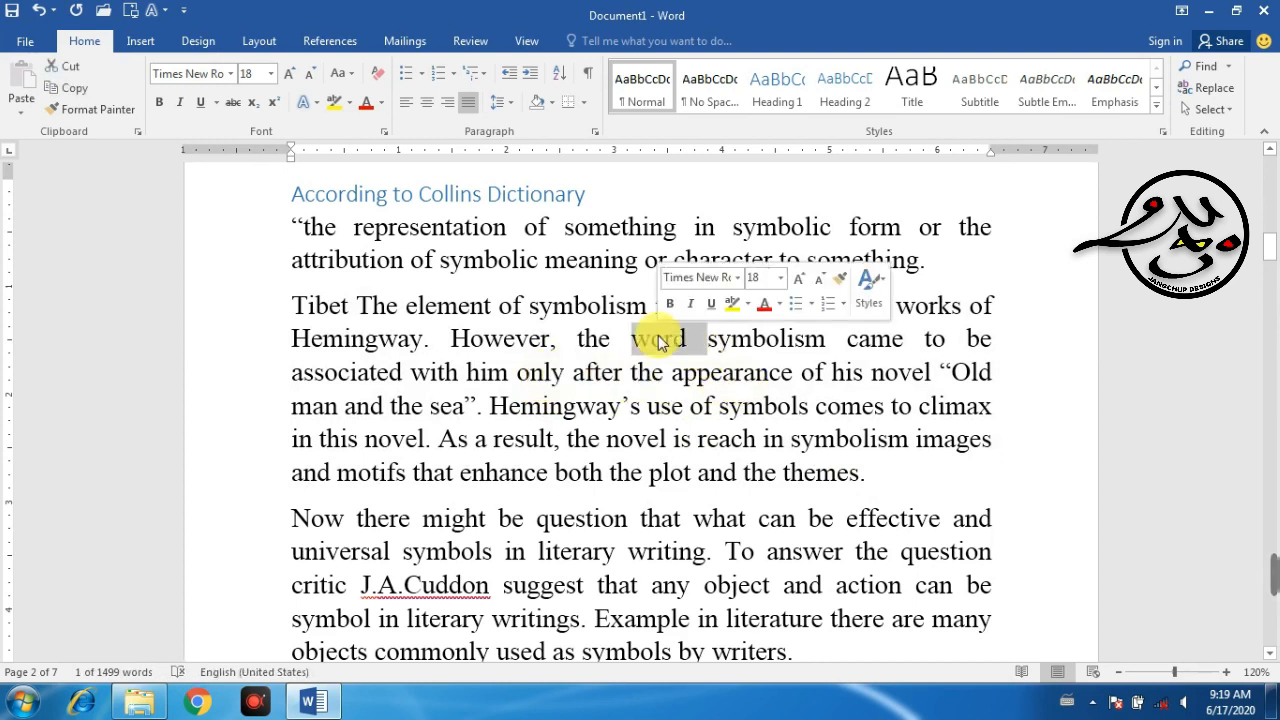
left_click(660, 342)
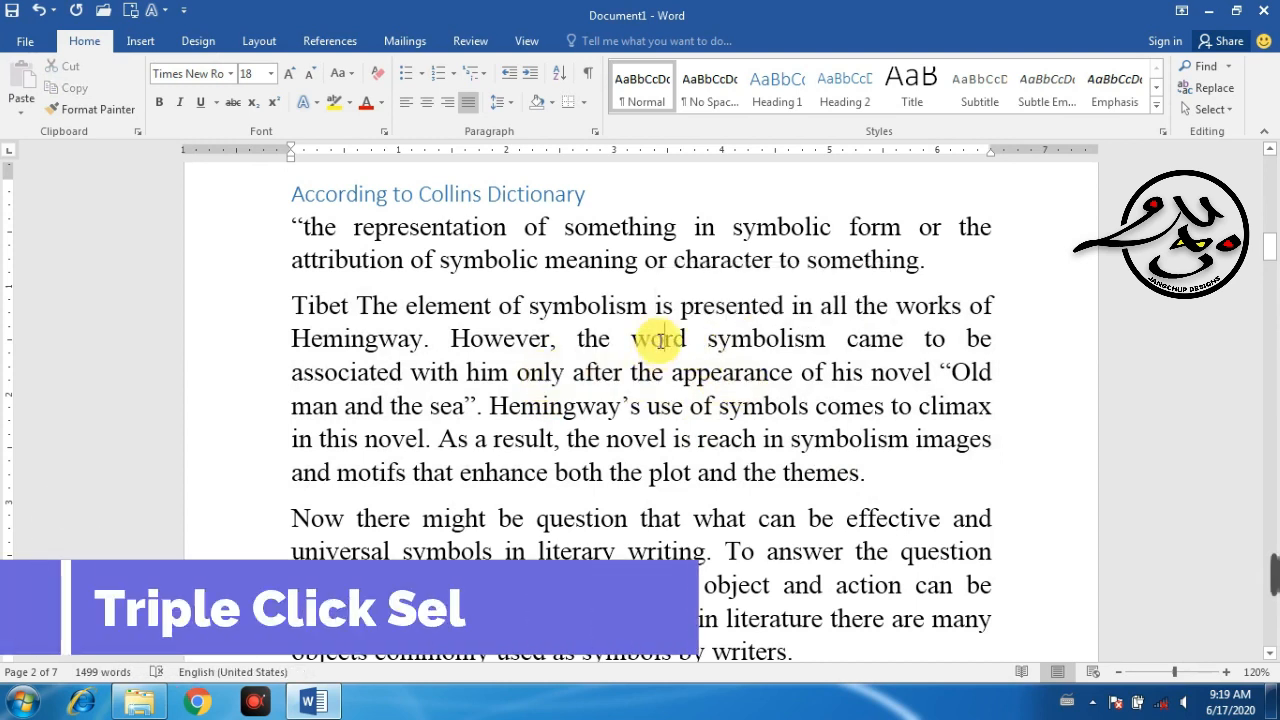
triple_click(661, 340)
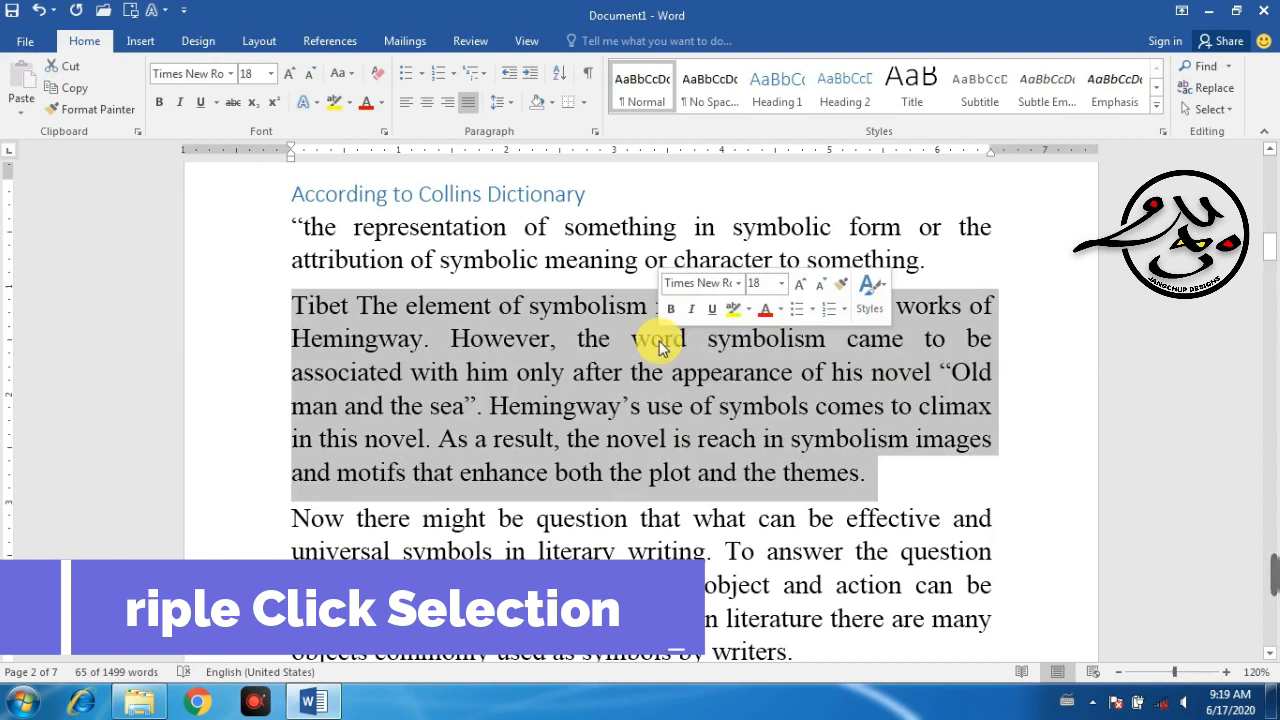
left_click(657, 343)
double_click(518, 343)
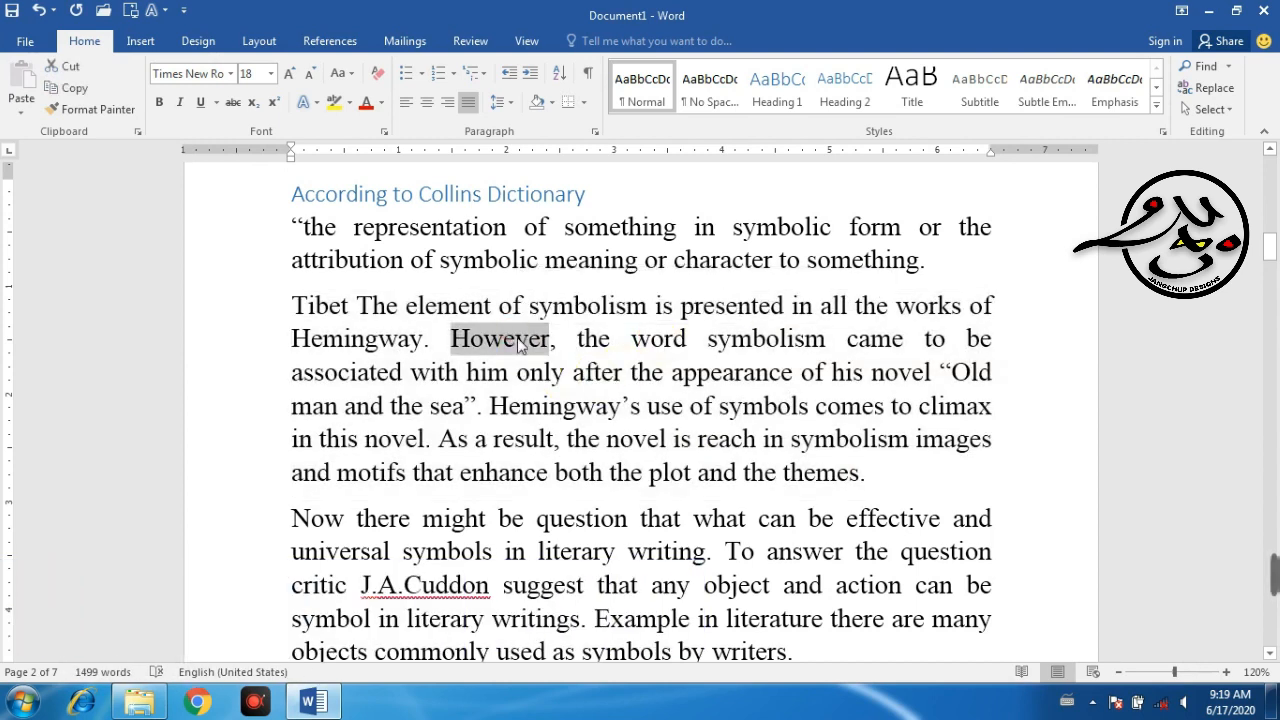
Step: Select the whole "Tibet" paragraph, and after it the whole paragraph beginning "Now there might be question"
left_click(518, 343)
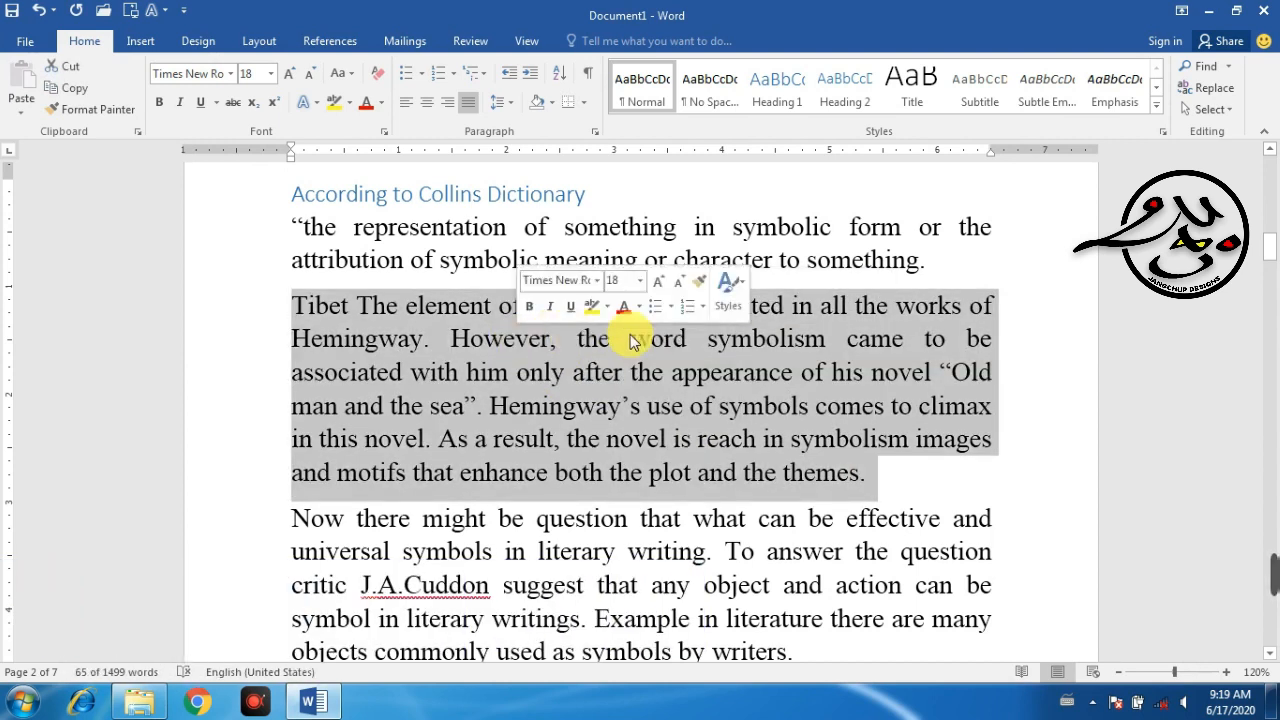
scroll(620, 470, "down", 3)
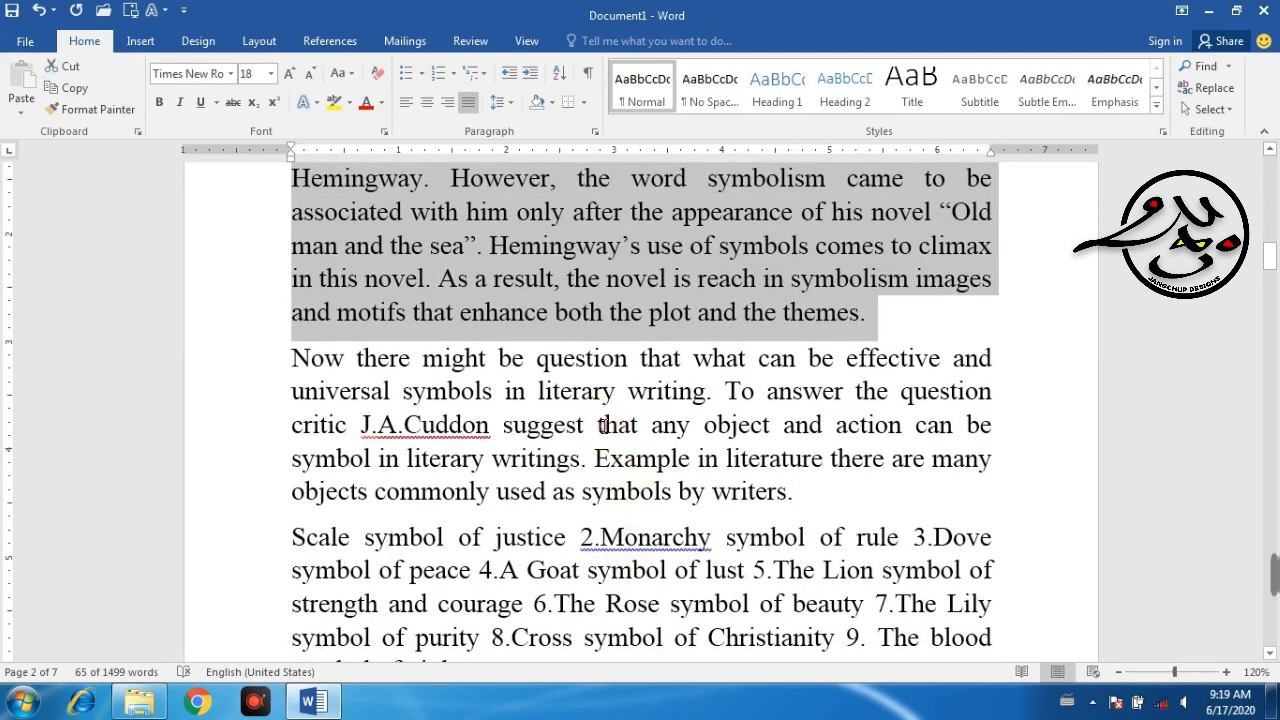
triple_click(603, 422)
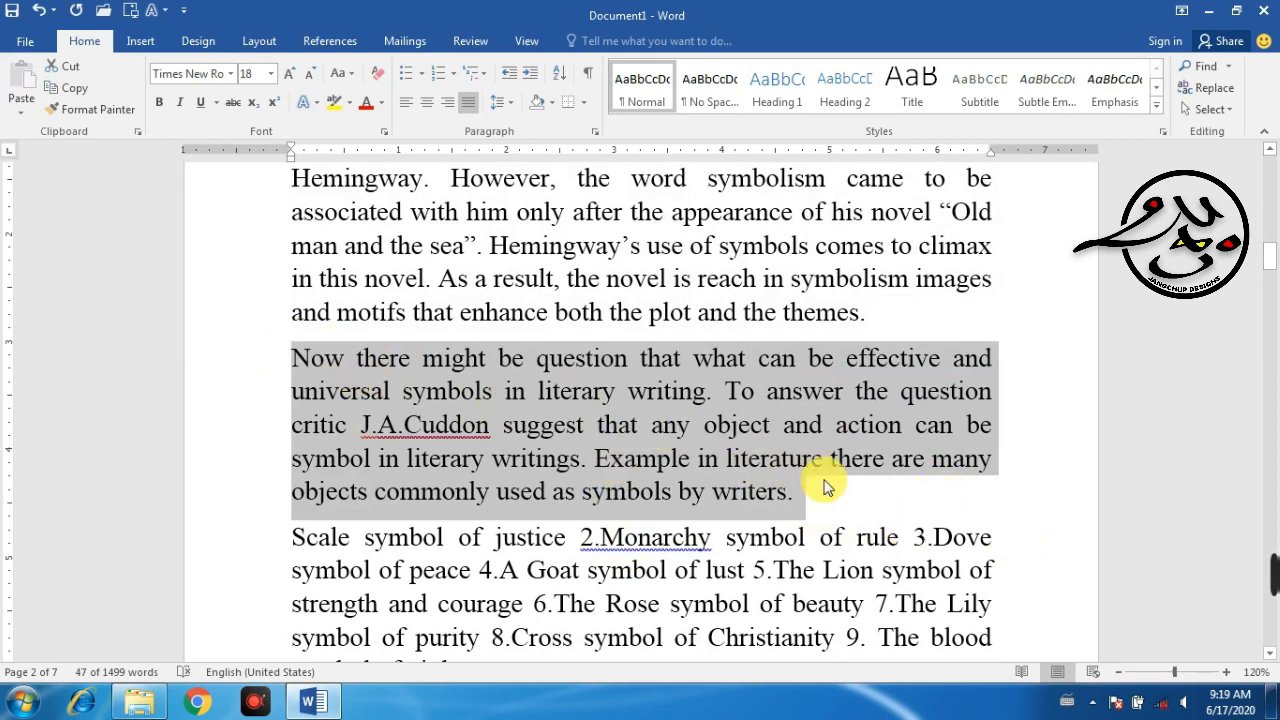
Step: Select the single word "answer" in the "Now there might be question" paragraph, and clear the selection
left_click(803, 423)
double_click(808, 401)
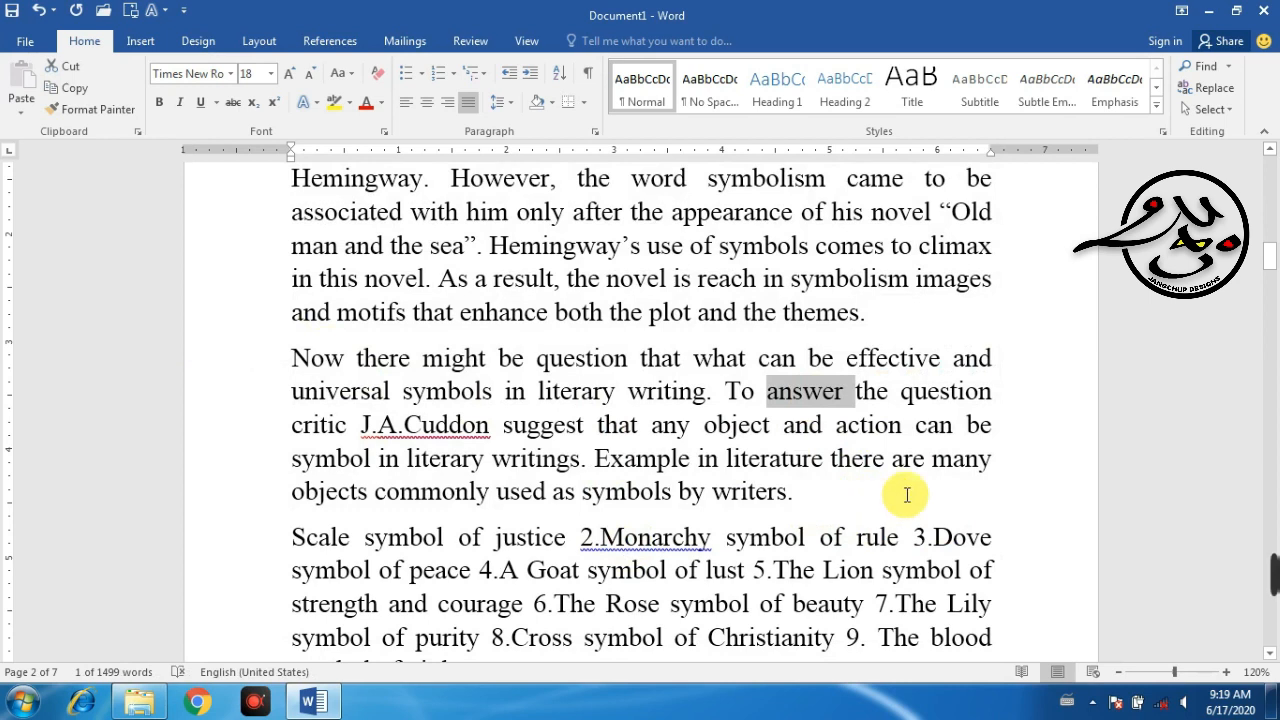
left_click(561, 384)
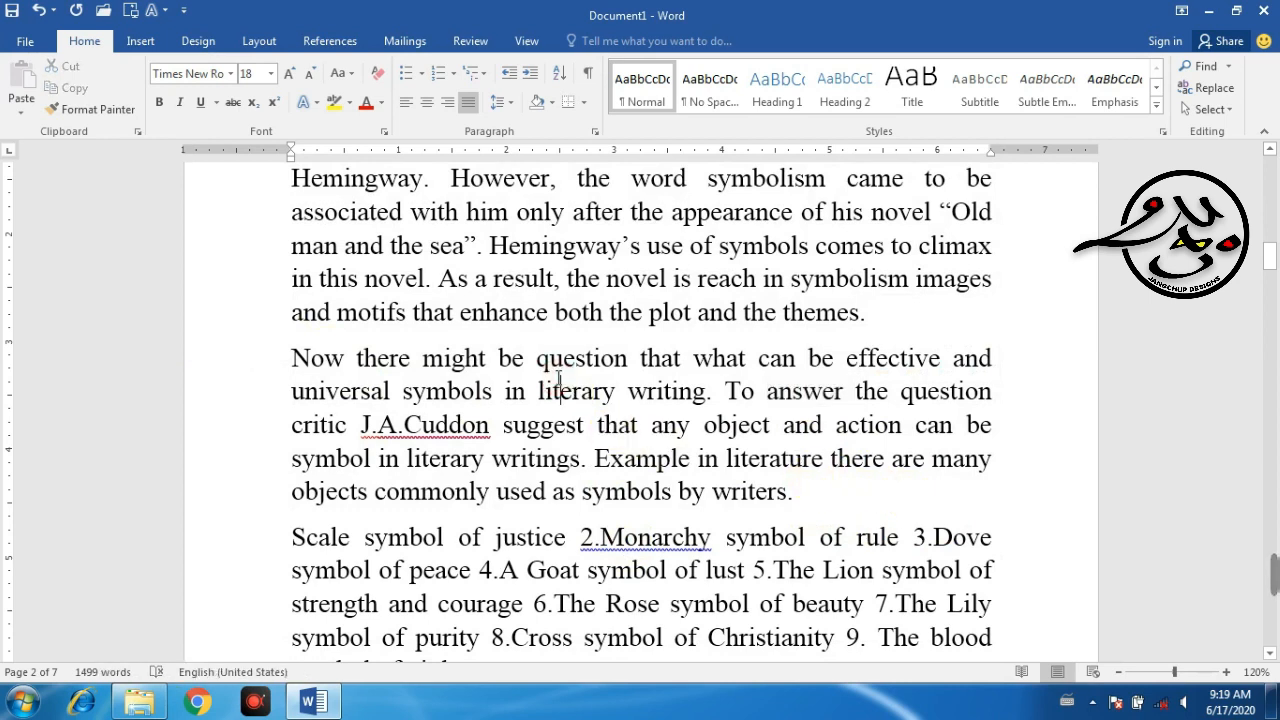
Step: Select only the first line of the "Tibet" paragraph, clear the selection, and select the whole paragraph from the margin
scroll(460, 366, "up", 1)
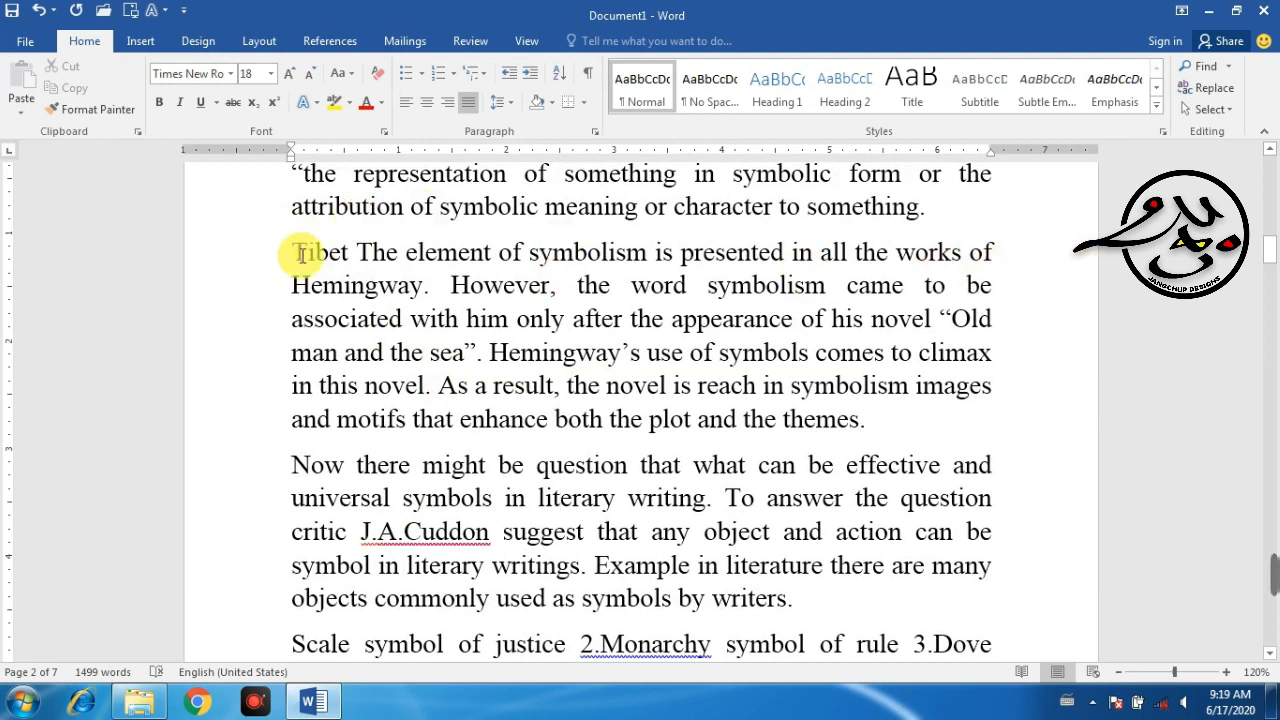
left_click(208, 262)
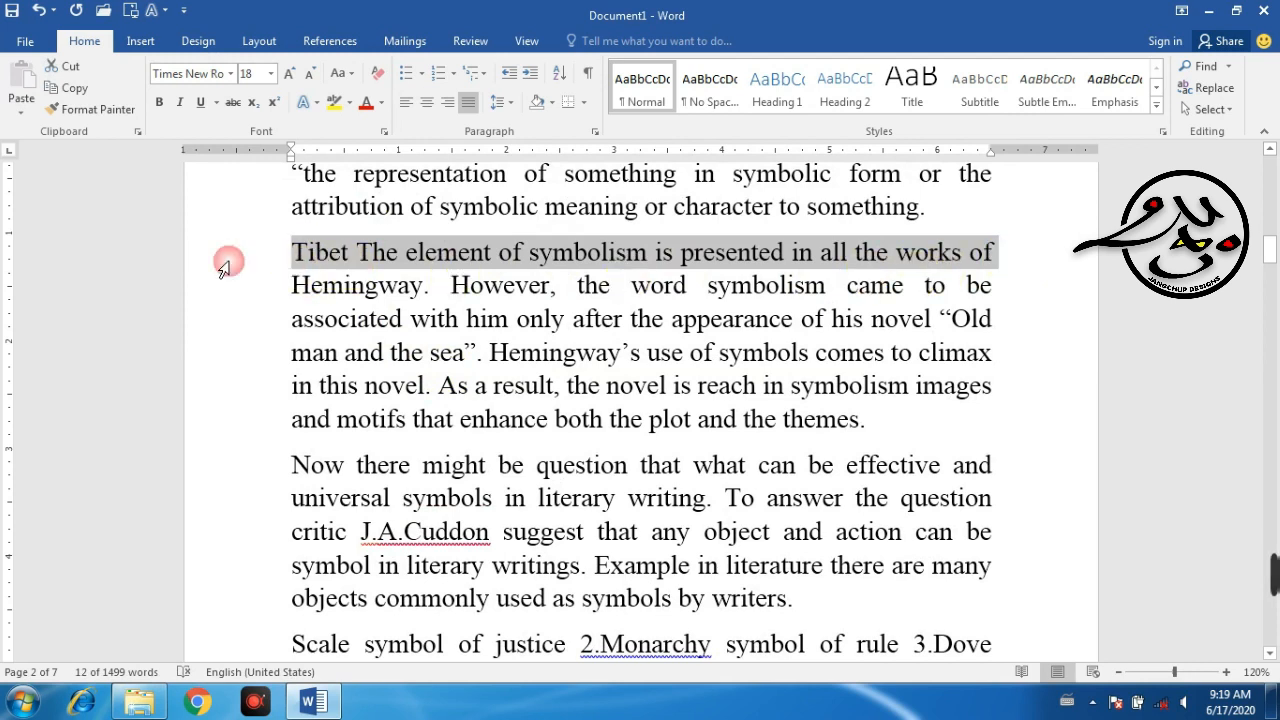
left_click(336, 260)
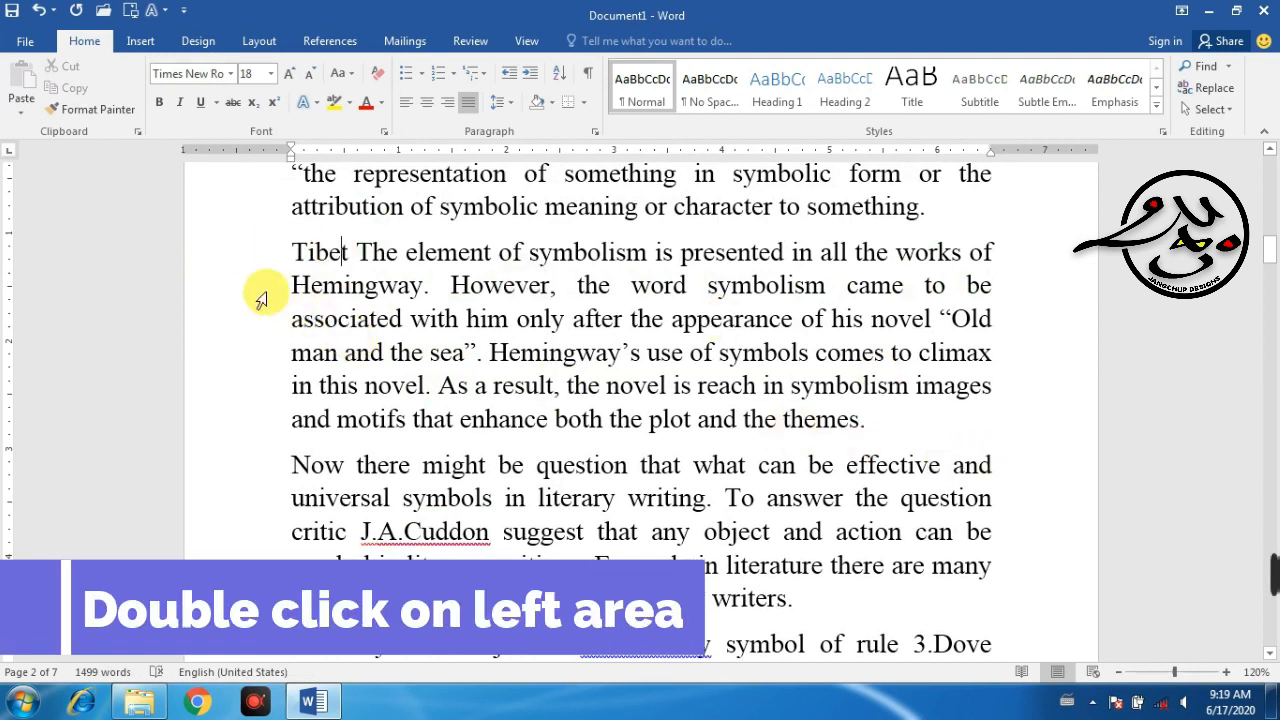
double_click(222, 263)
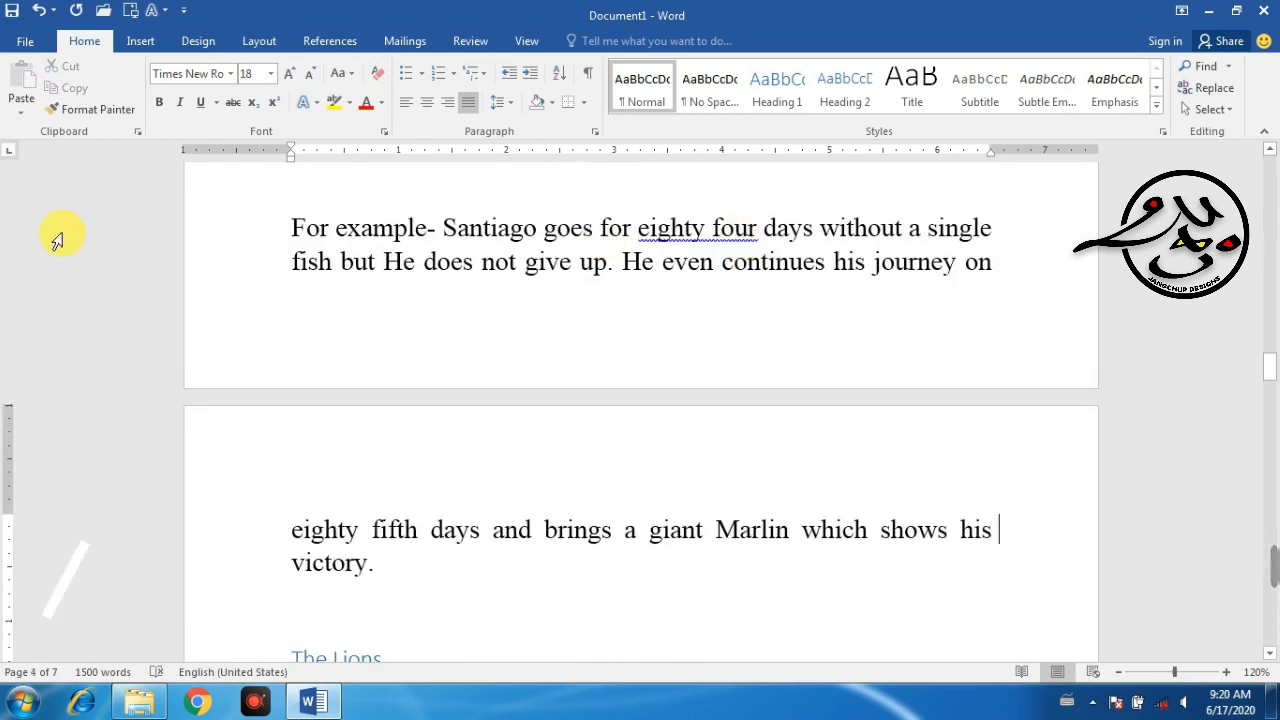
Step: Select the entire document from the margin beside the "The Lions" section, and clear the selection by placing the cursor after "pride."
scroll(300, 403, "down", 5)
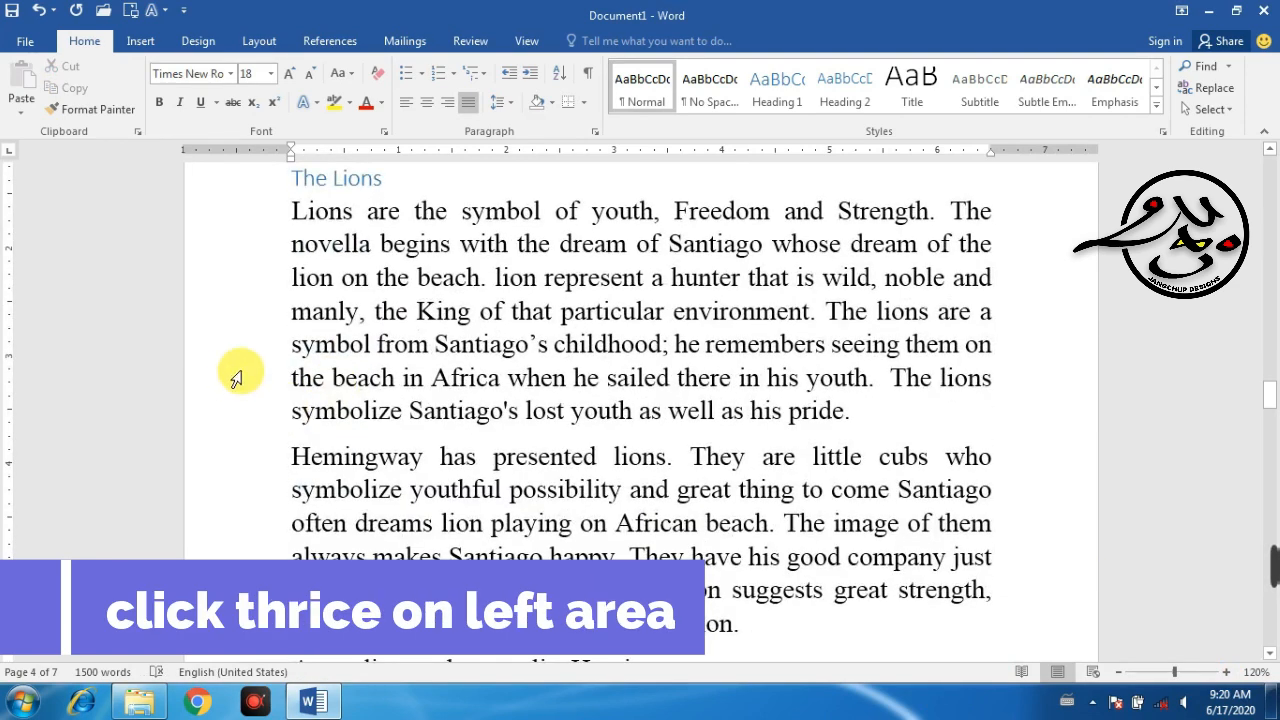
triple_click(236, 370)
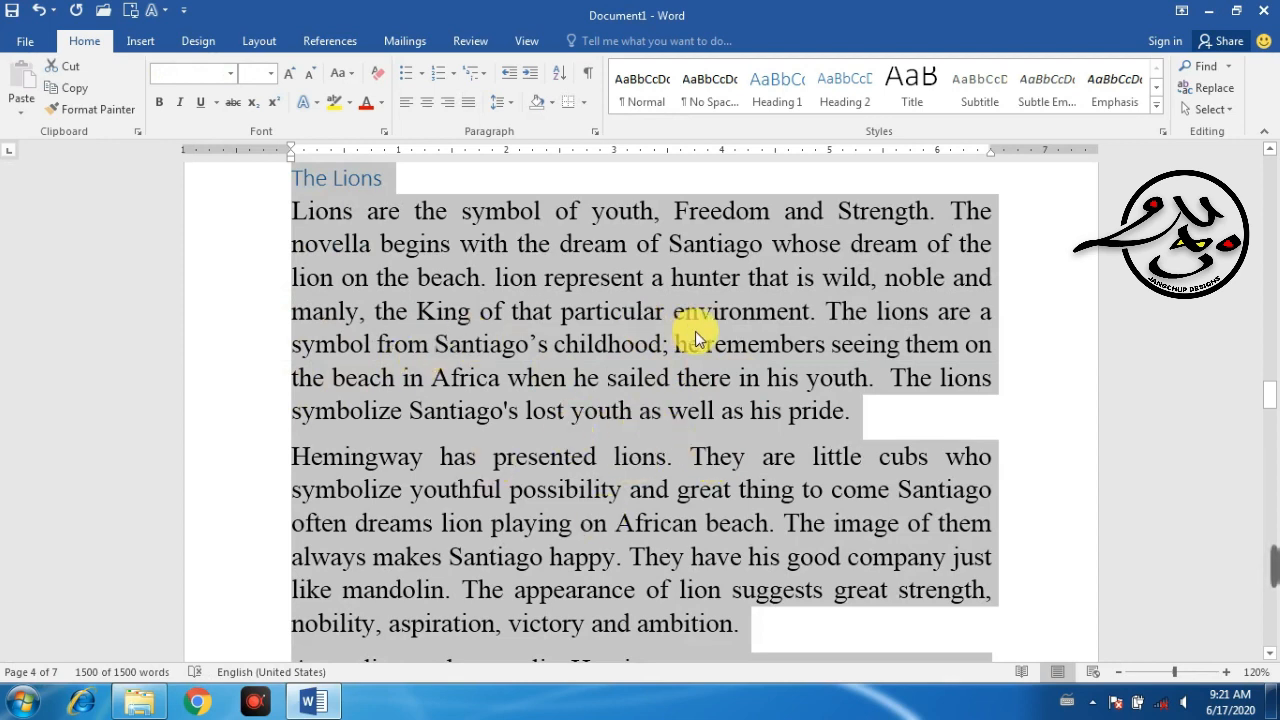
left_click(1088, 404)
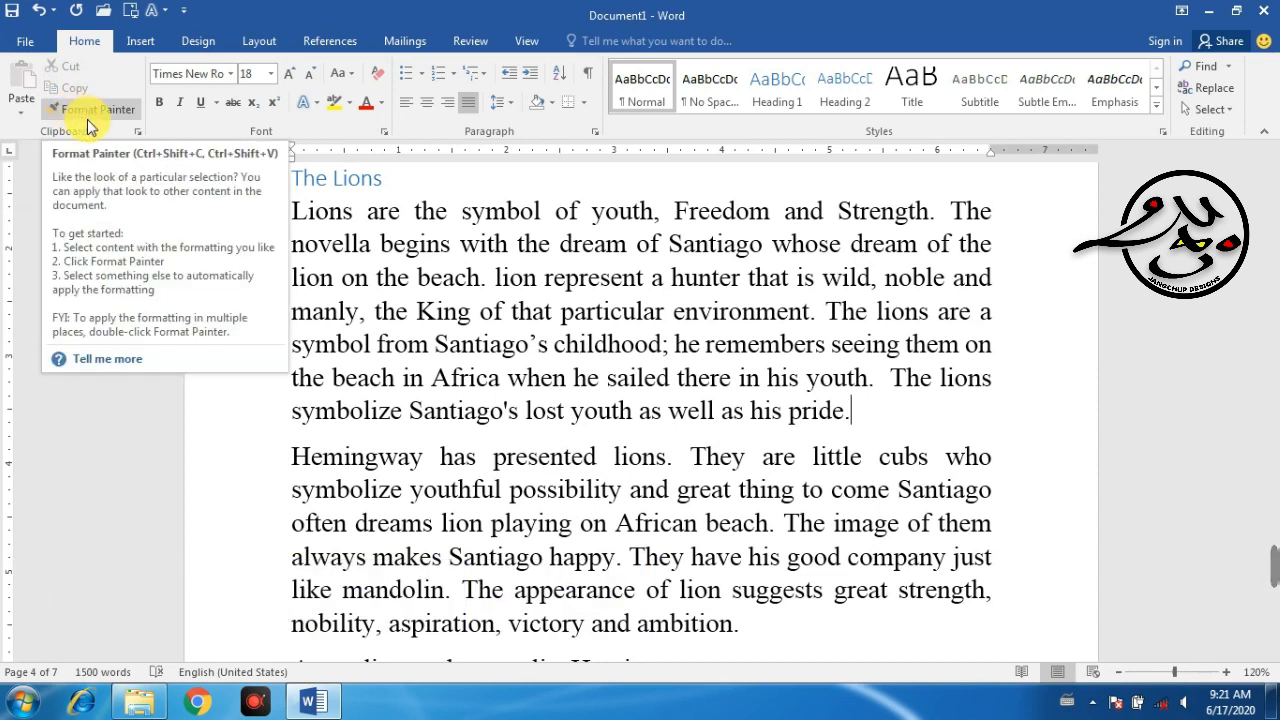
Step: Display the Clipboard pane and close it again
left_click(138, 131)
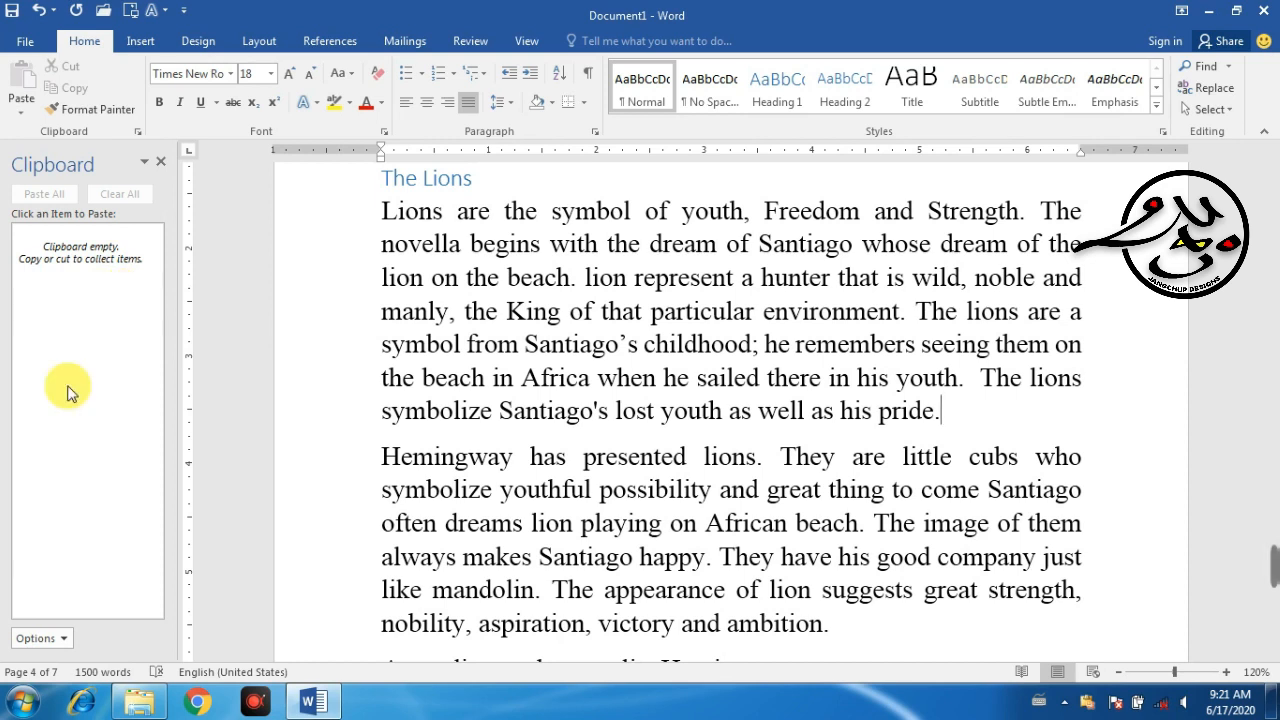
left_click(160, 161)
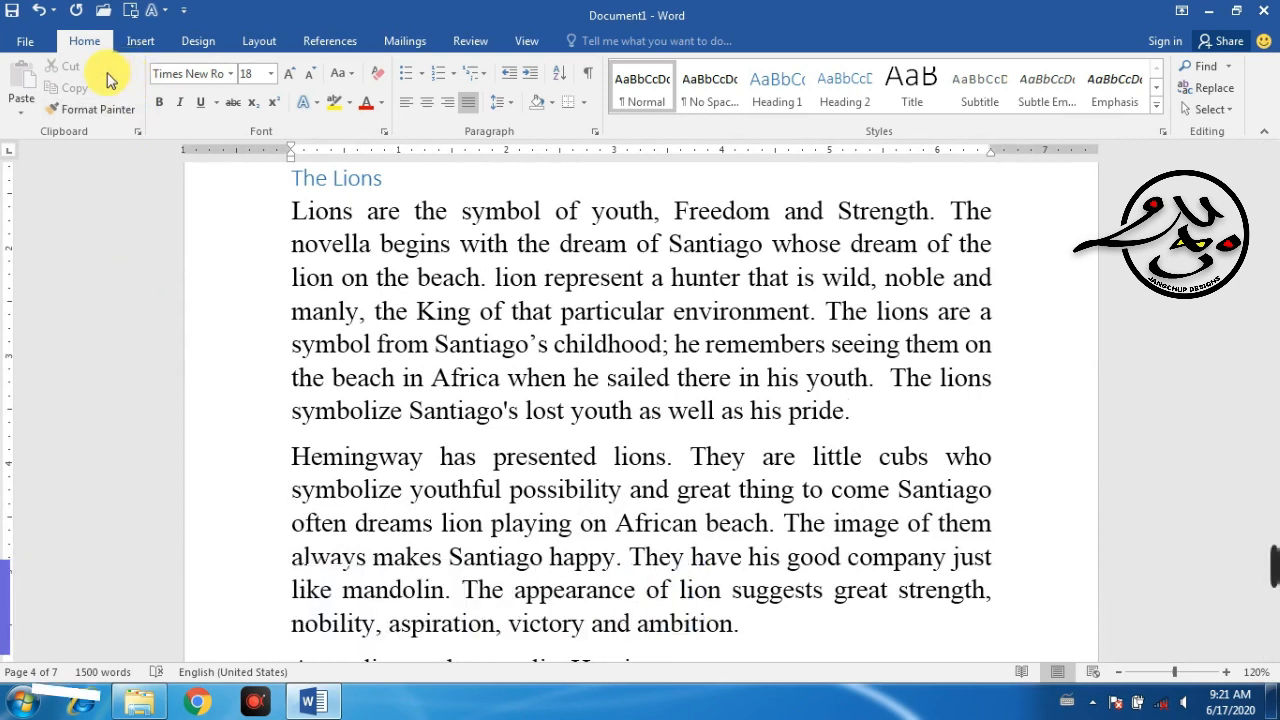
Step: Select the heading "The Lions" on page 4 and copy it
scroll(522, 330, "up", 2)
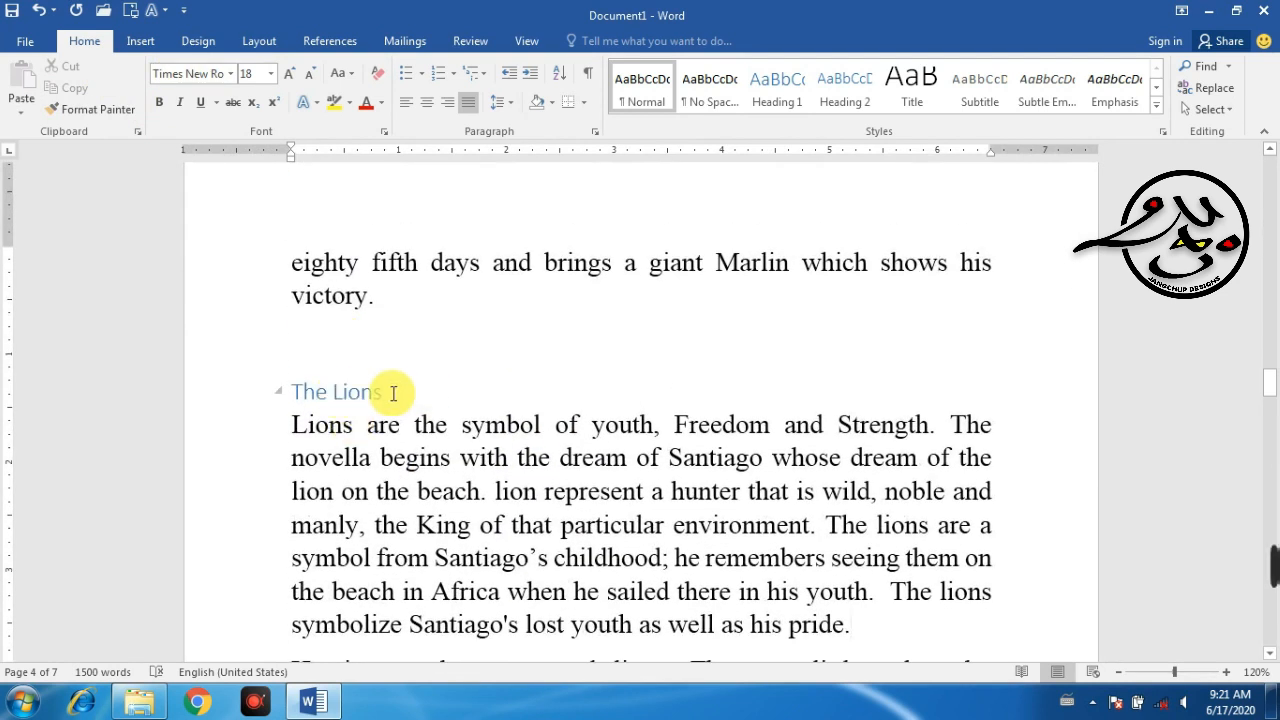
left_click_drag(385, 391, 289, 391)
key("ctrl+c")
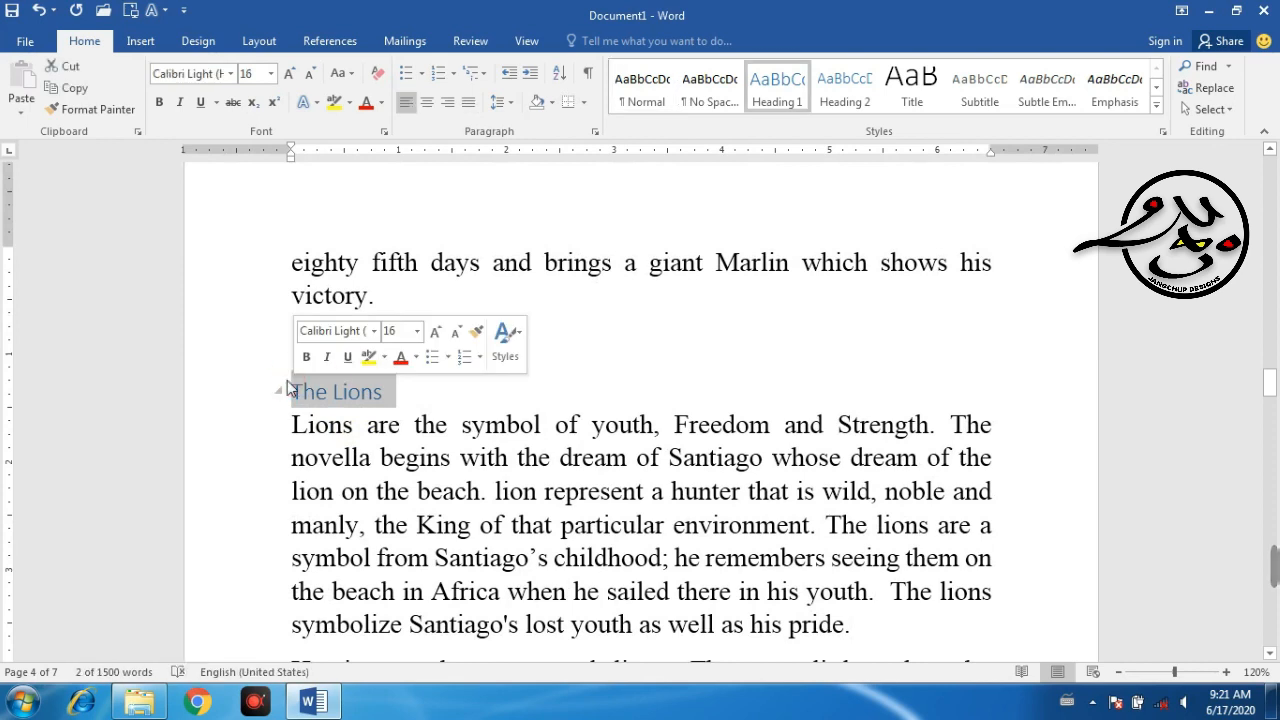
right_click(353, 397)
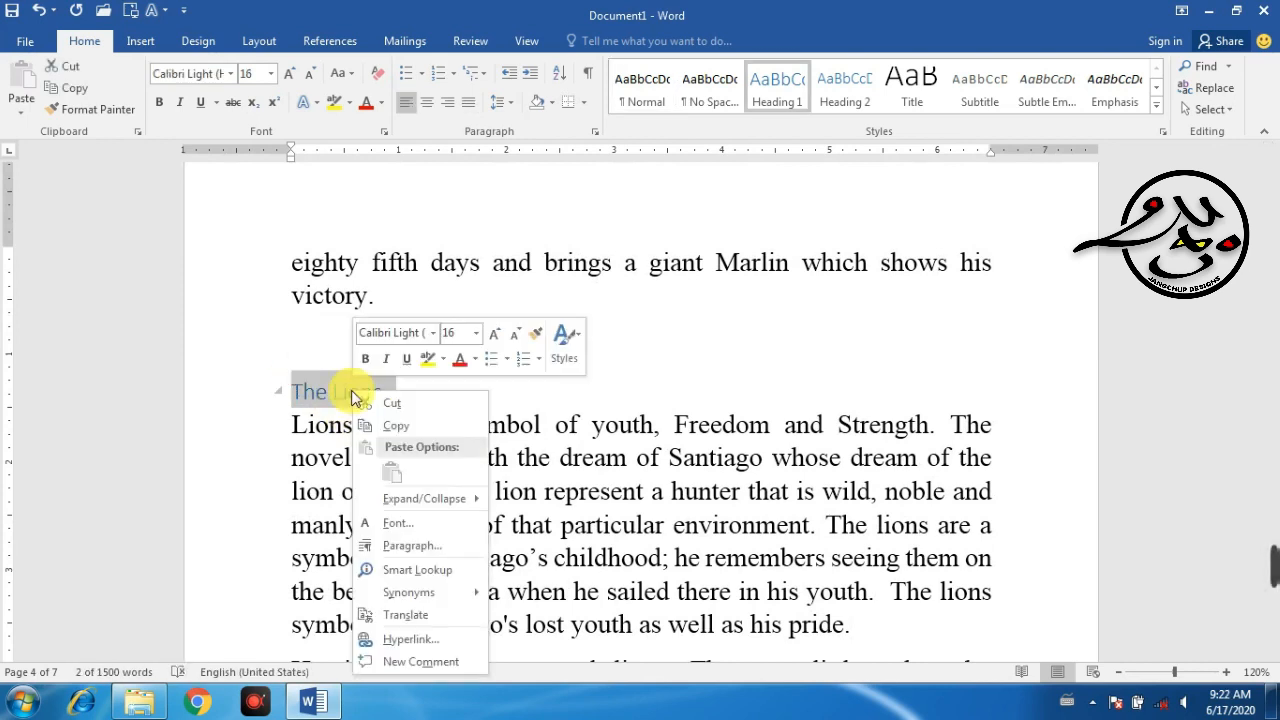
left_click(405, 427)
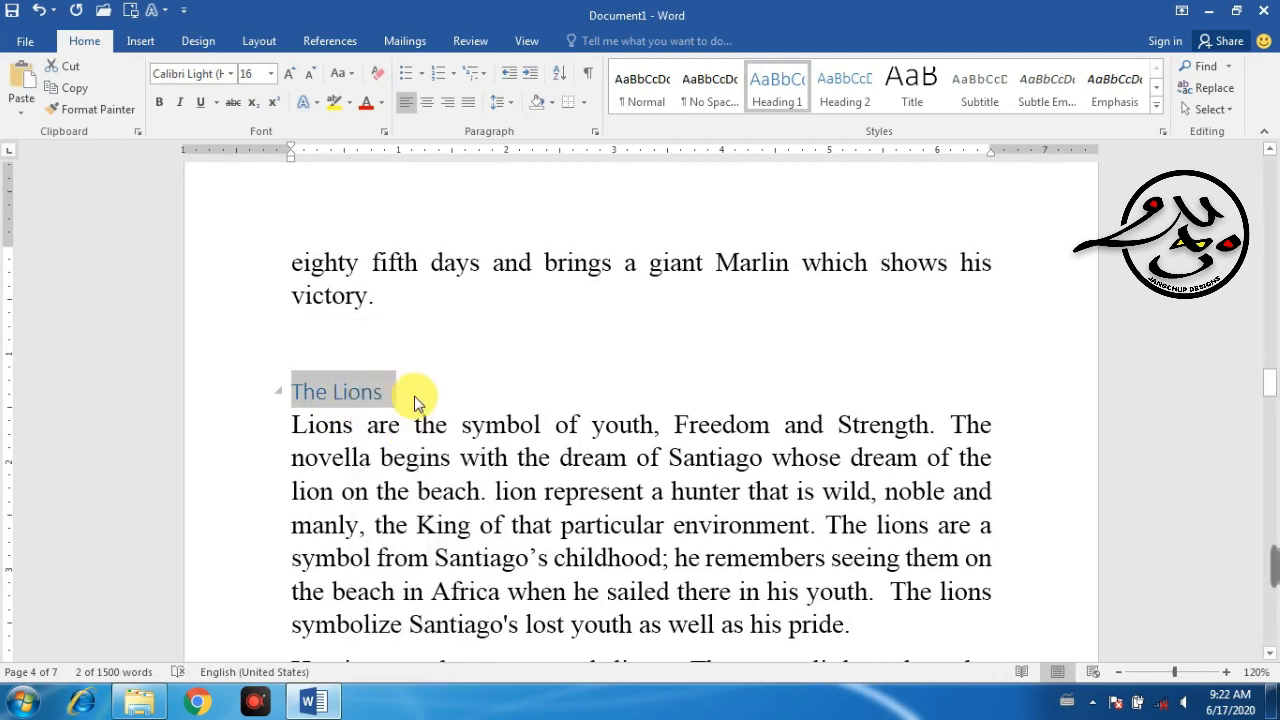
Step: Paste the copied heading as text only into the empty line above the "Accordingly" paragraph on page 3
scroll(414, 400, "up", 5)
scroll(414, 400, "up", 5)
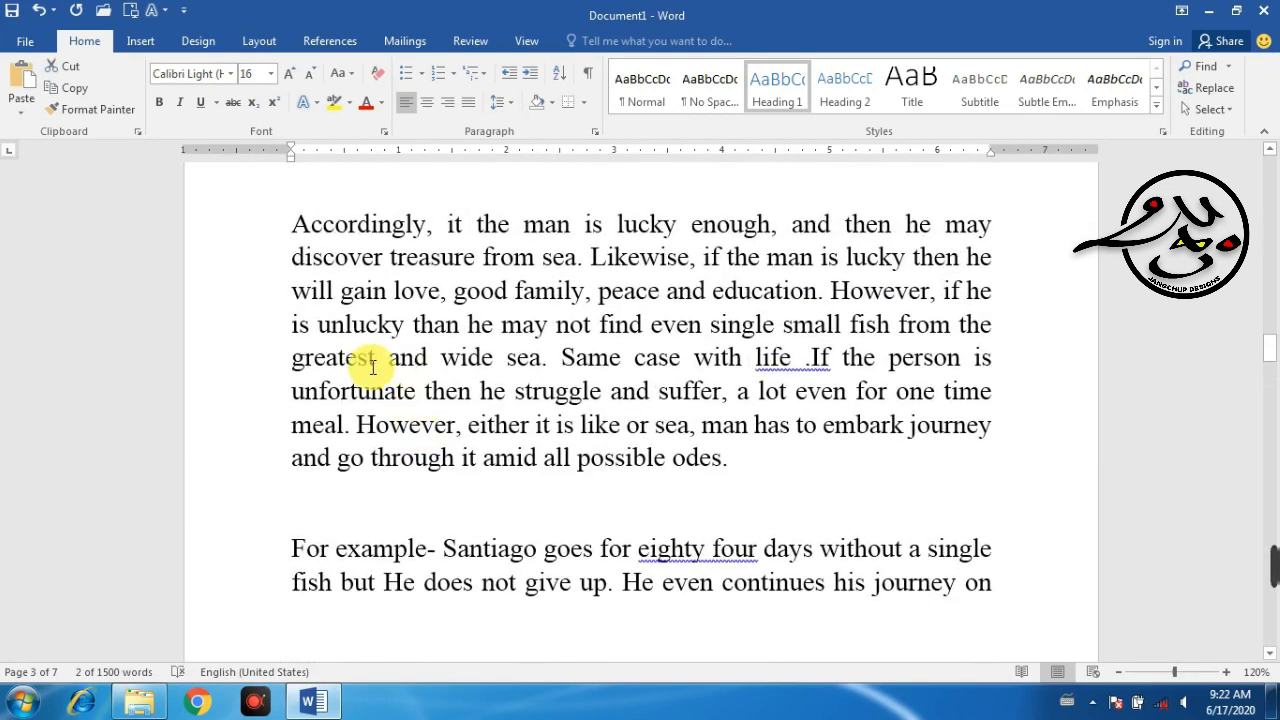
left_click(315, 291)
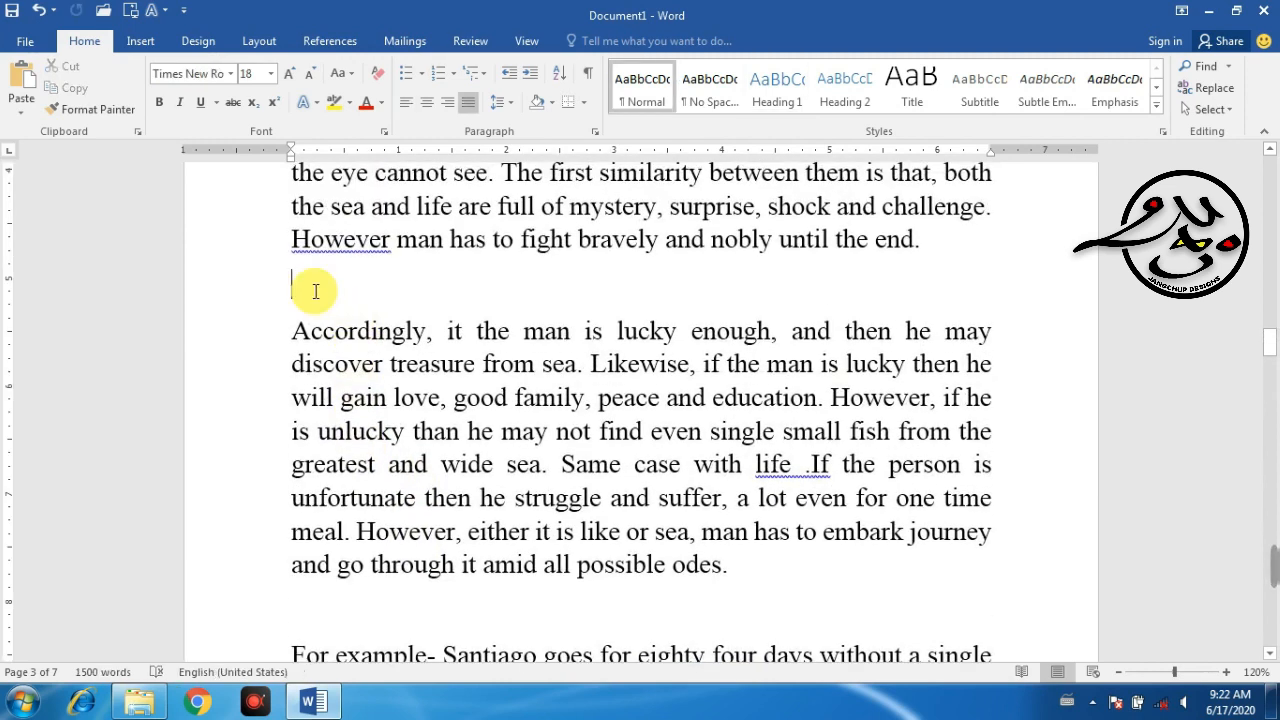
right_click(314, 288)
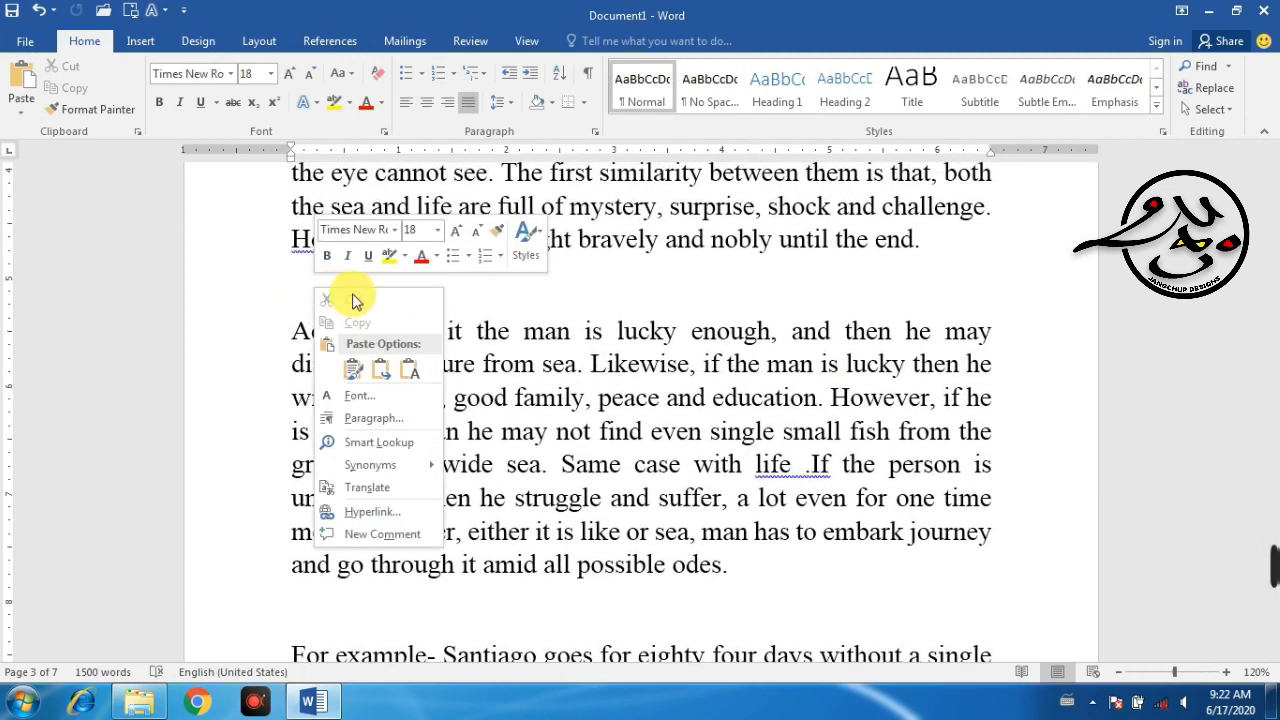
left_click(409, 374)
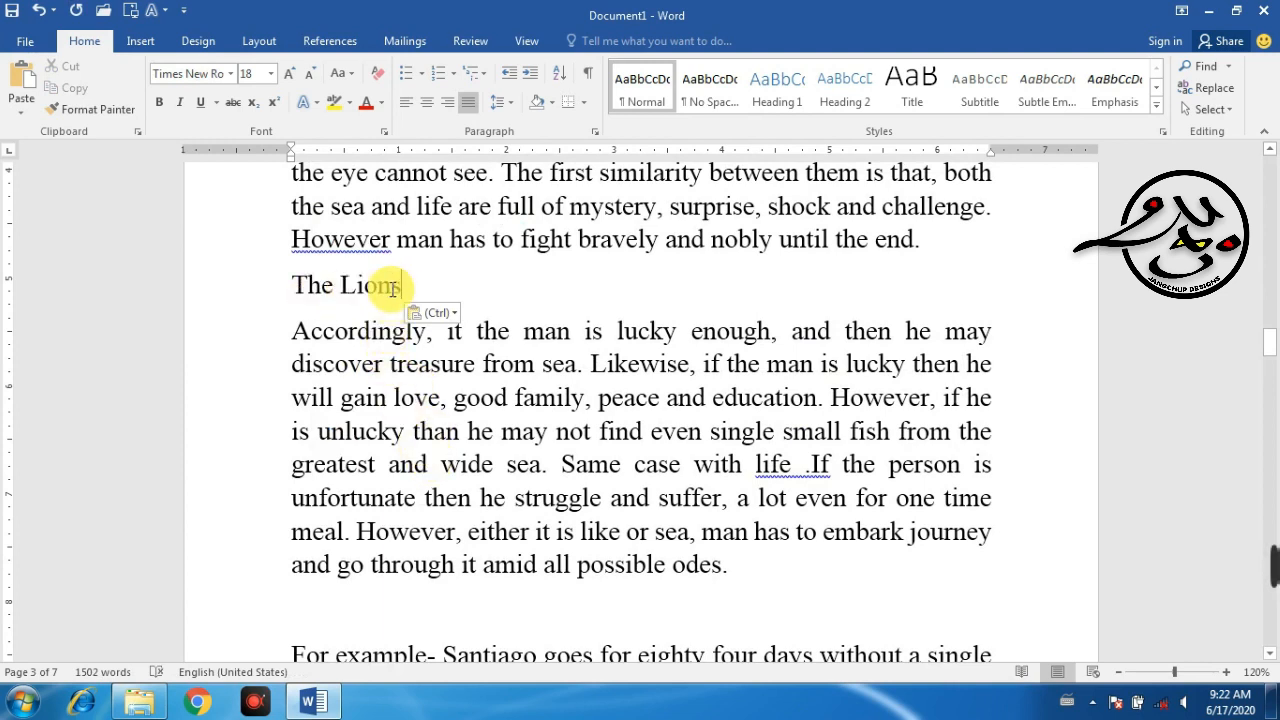
Step: Select the blue heading "The Lions" on page 4 again and copy it
scroll(380, 300, "down", 6)
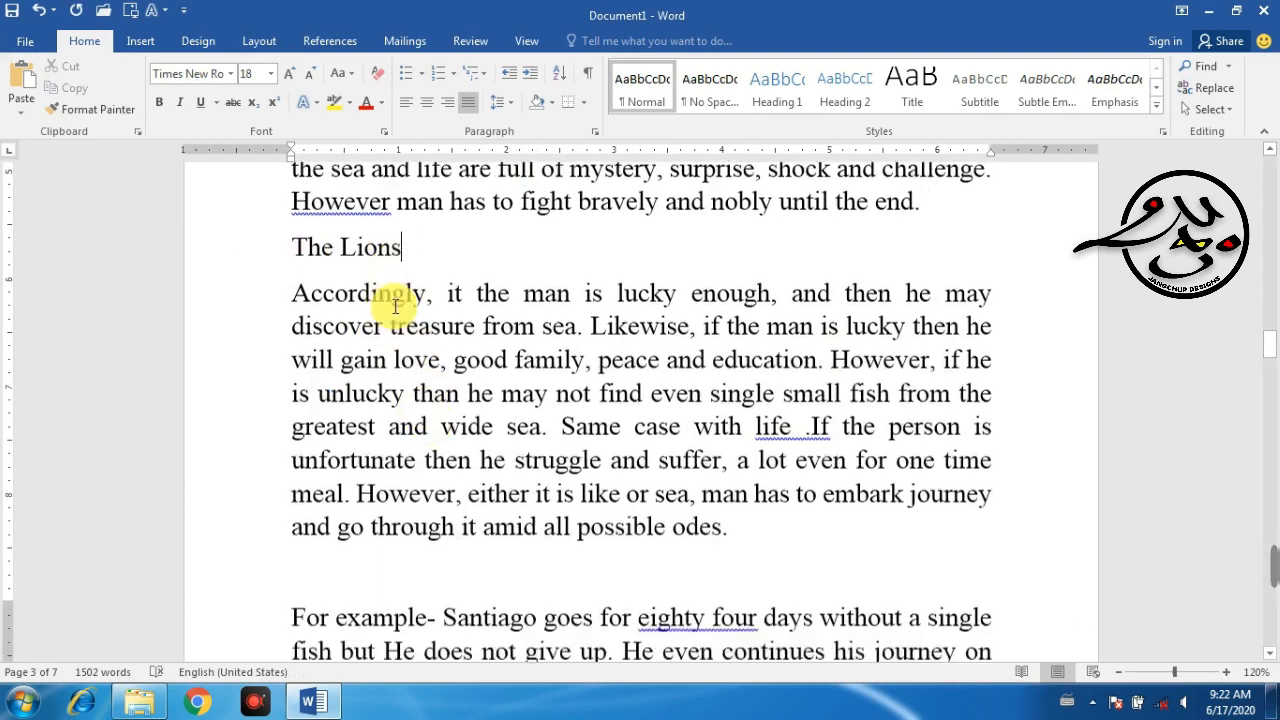
scroll(403, 395, "down", 1)
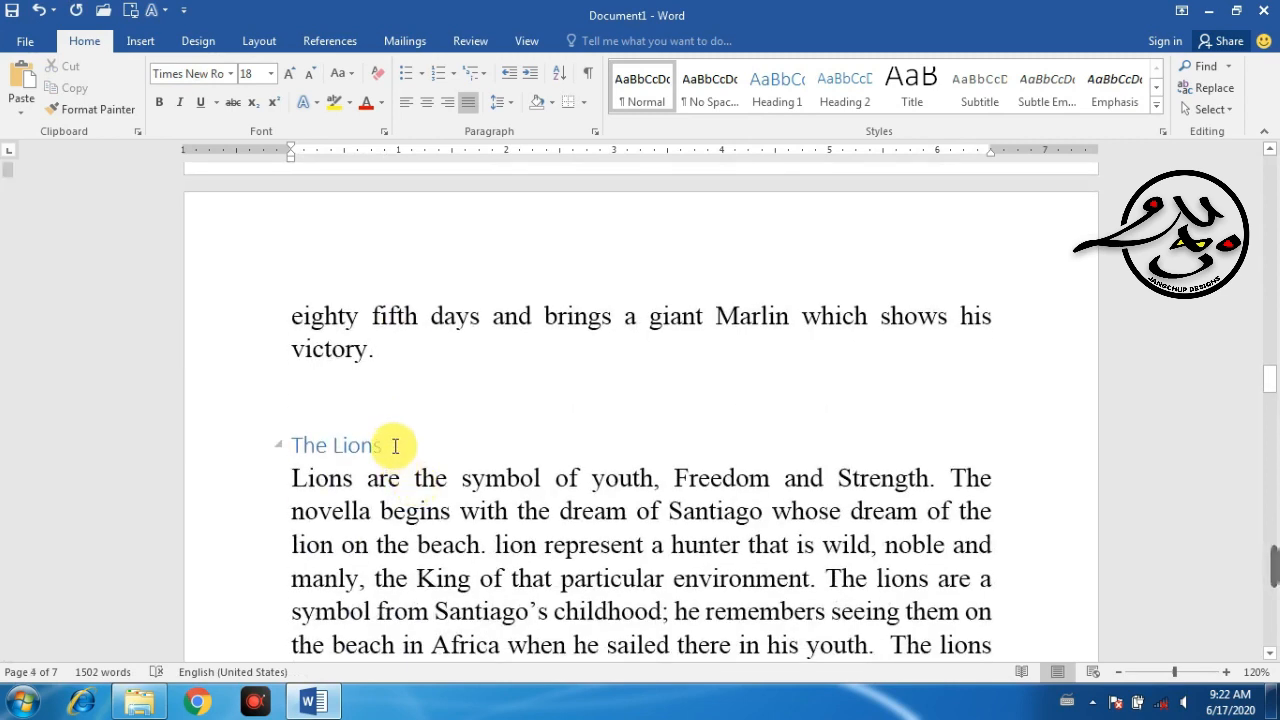
triple_click(395, 446)
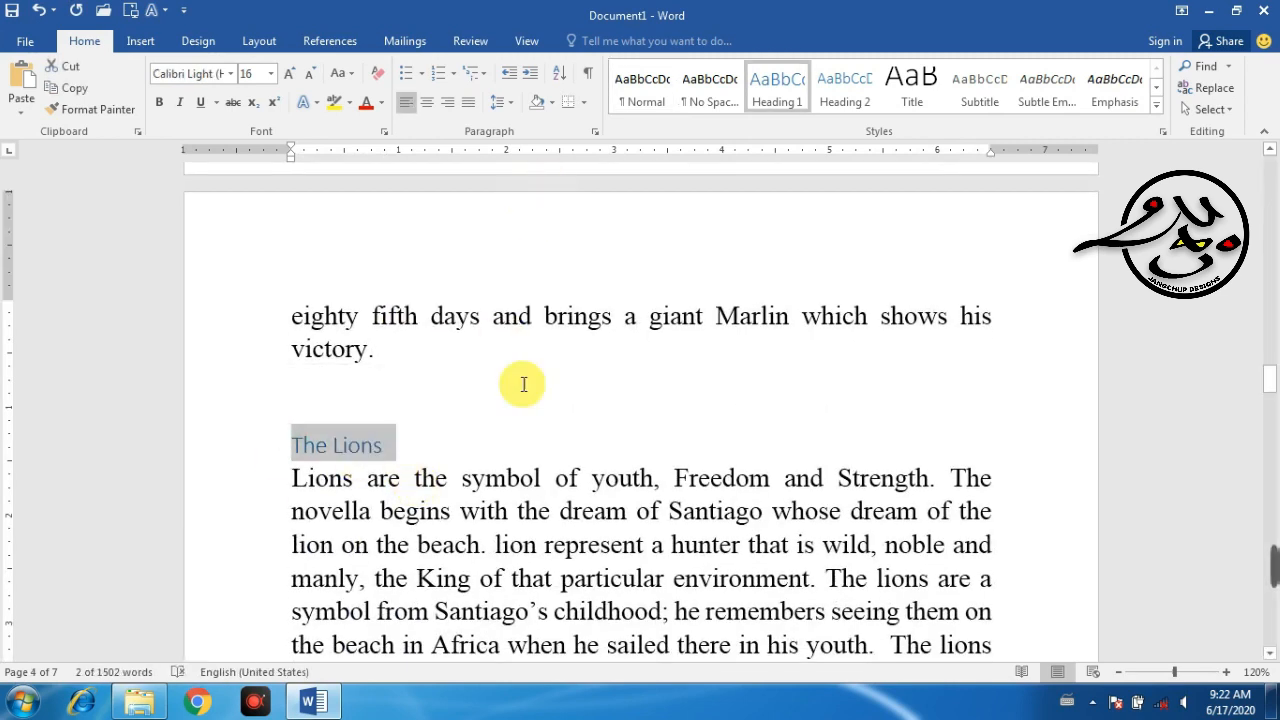
right_click(346, 451)
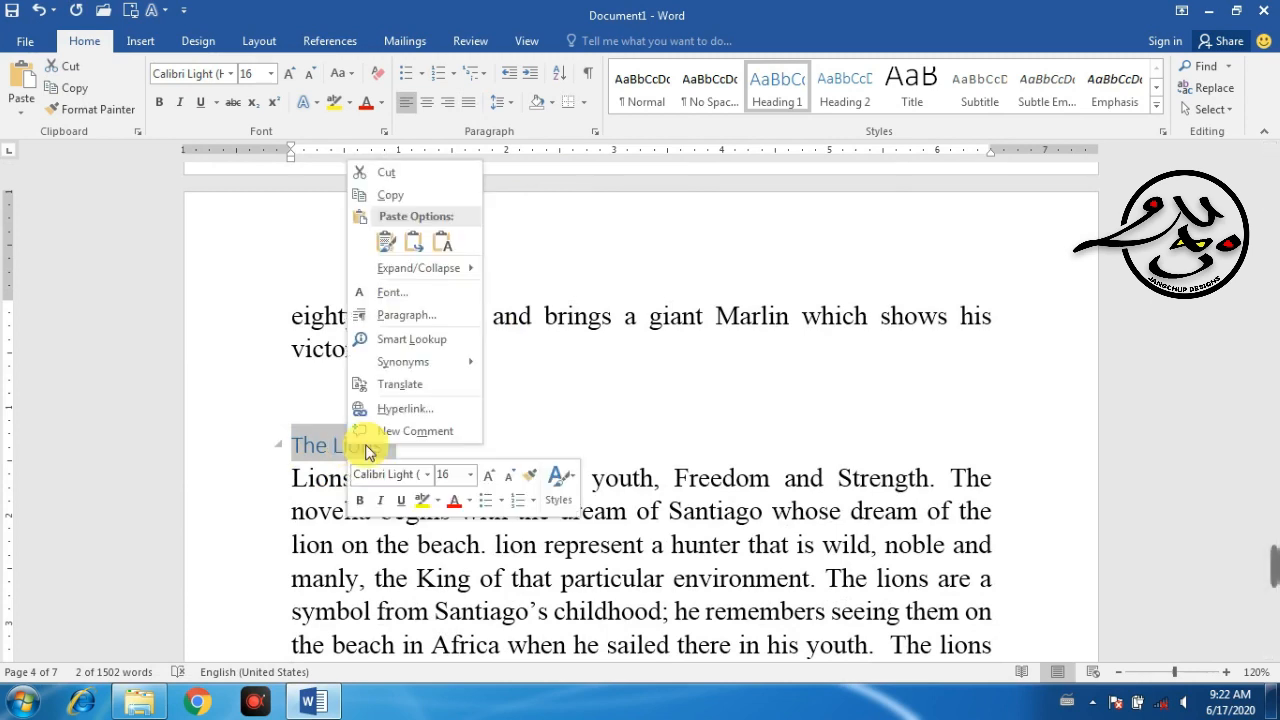
left_click(404, 194)
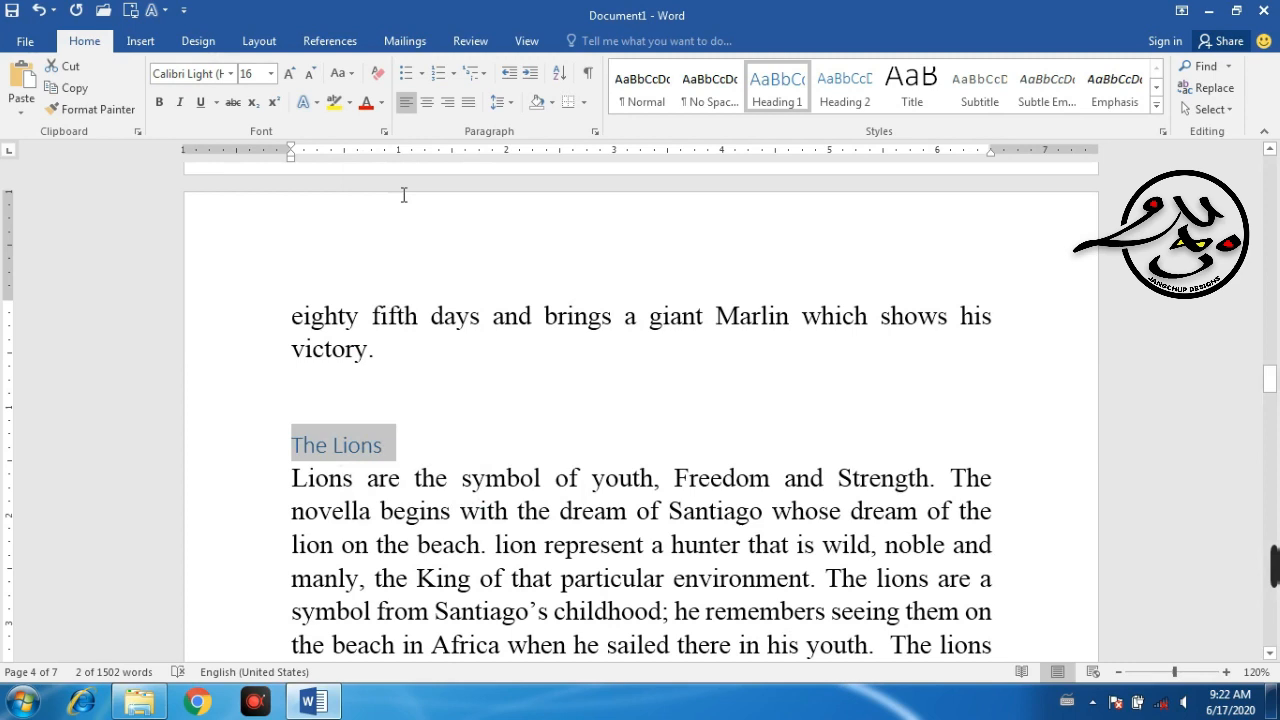
Step: Add a new line after "as well as his pride." and paste the copied "The Lions" there as text only
left_click(445, 460)
scroll(440, 455, "down", 3)
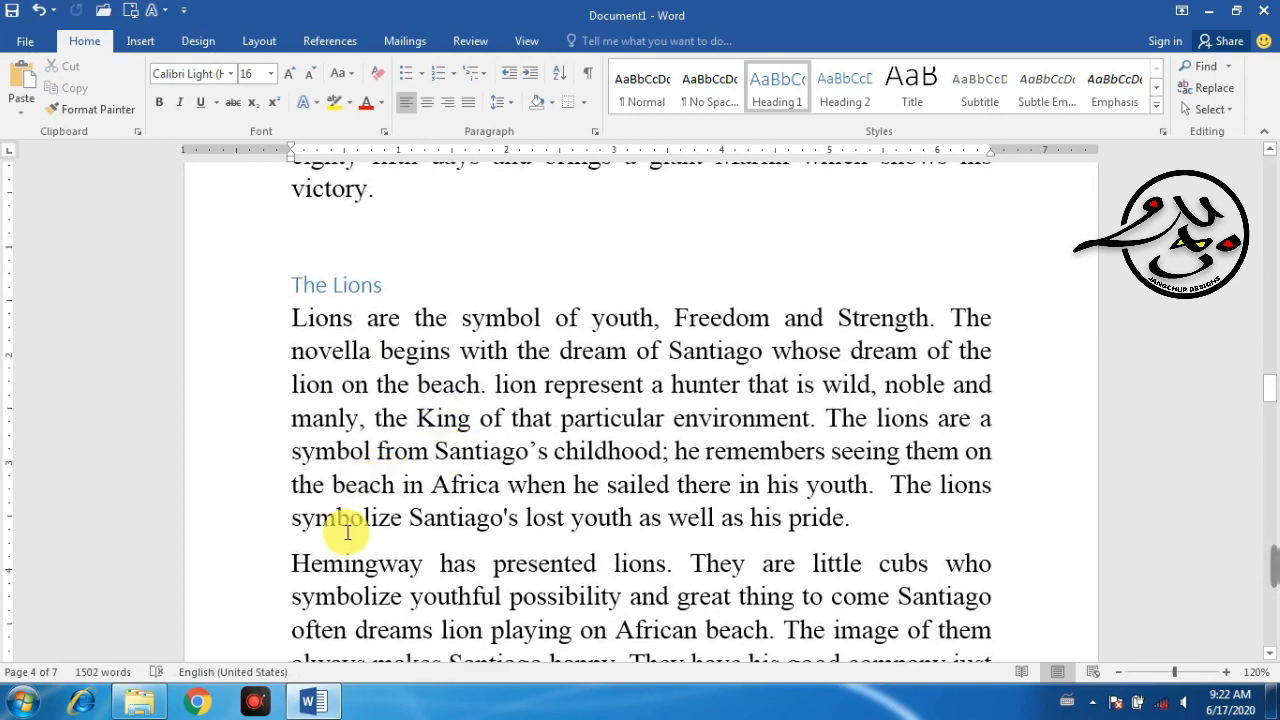
left_click(873, 518)
key("Return")
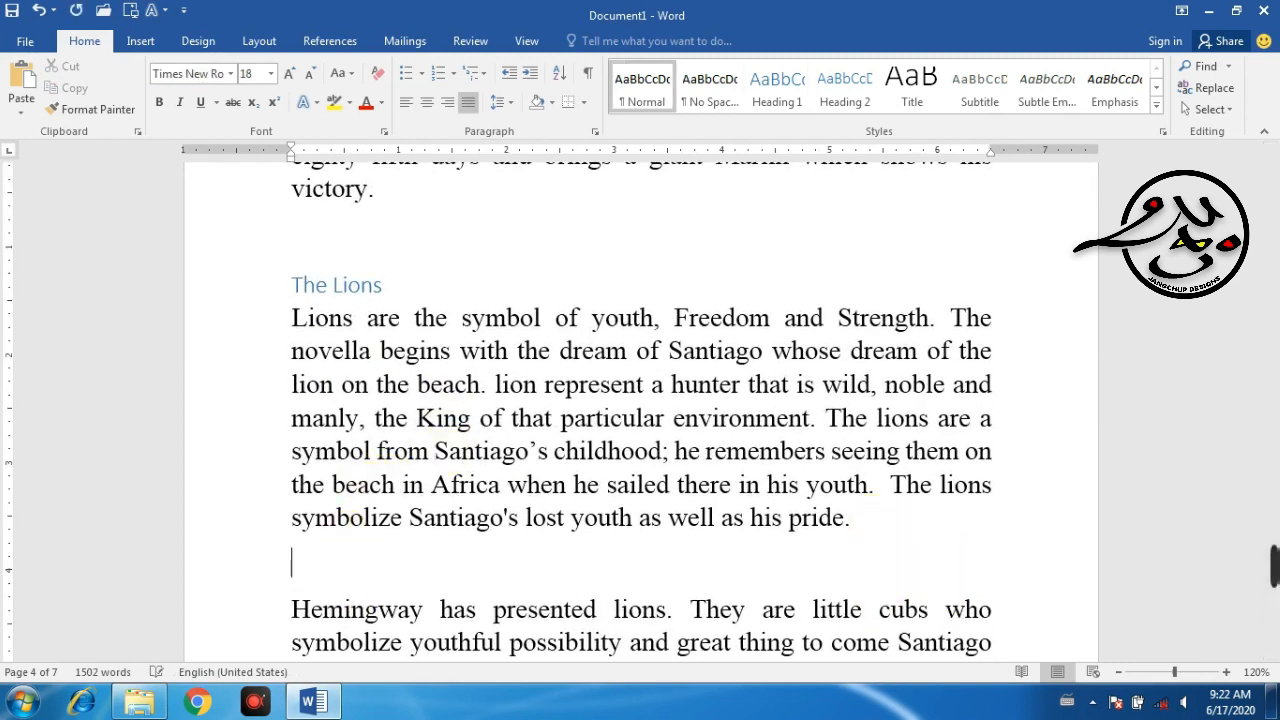
right_click(317, 564)
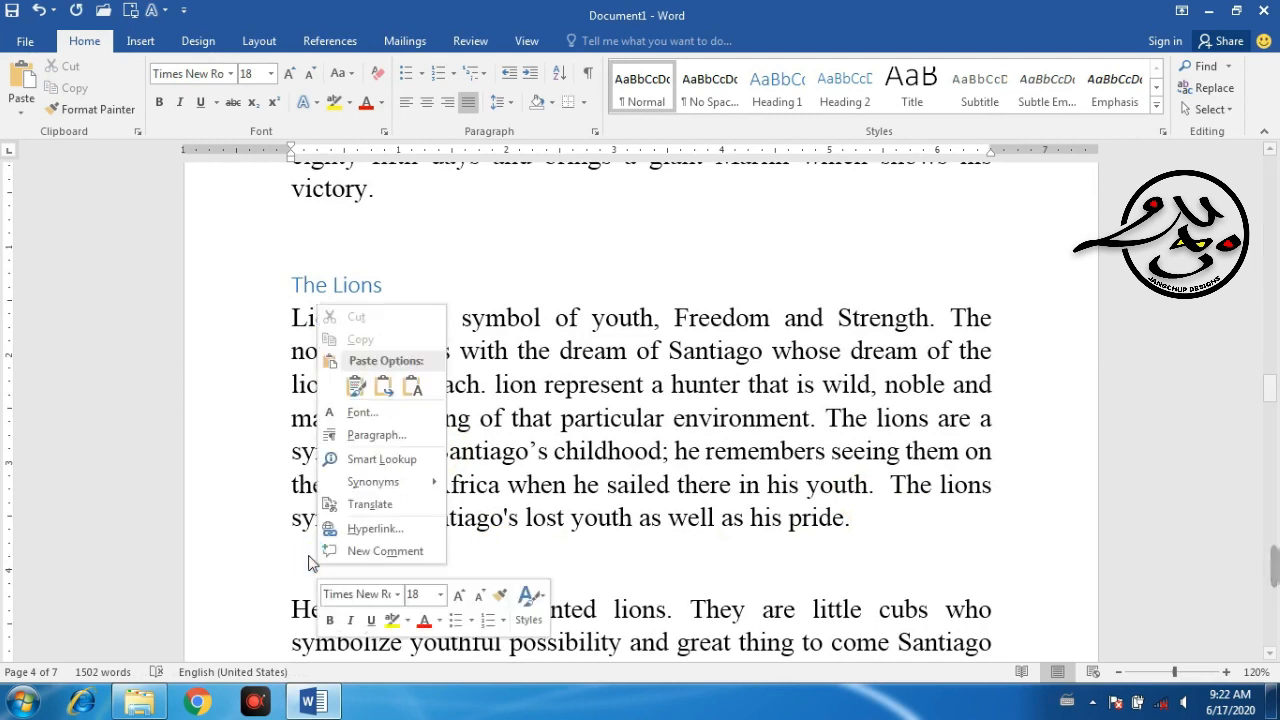
left_click(416, 387)
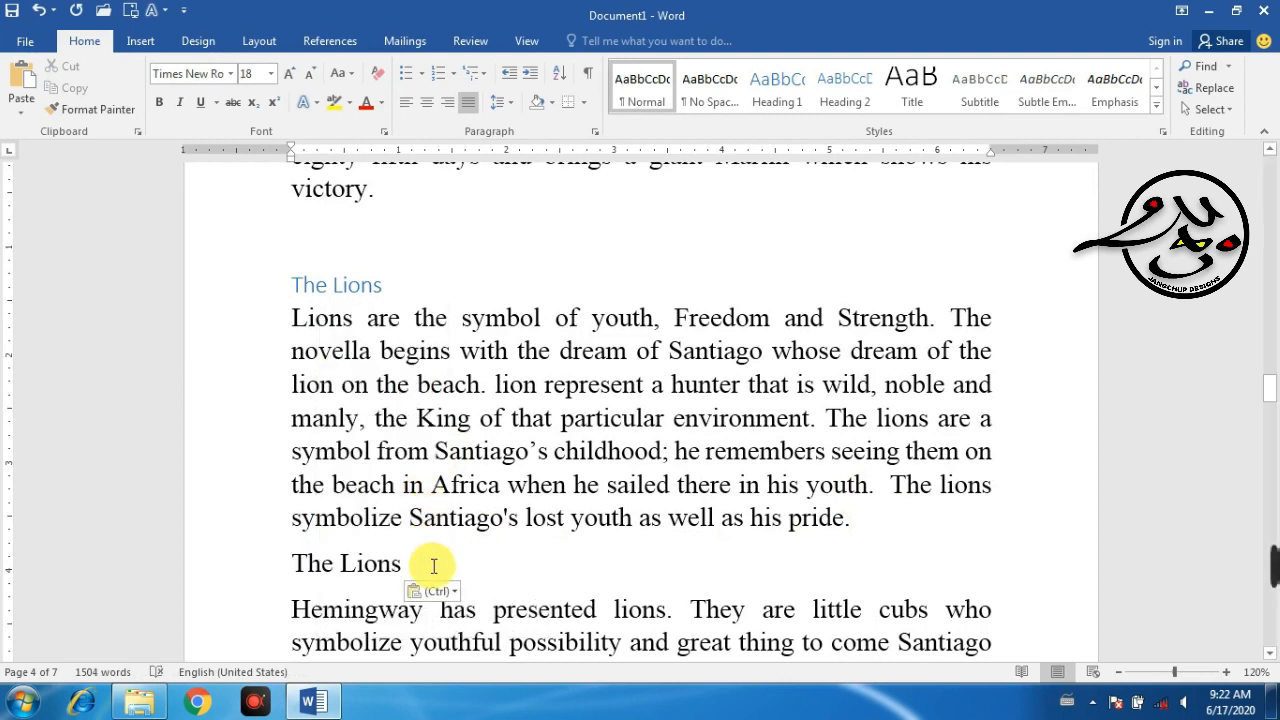
Step: Paste "The Lions" as text only two more times, each on its own new line above the "Hemingway has presented lions" paragraph
key("Return")
scroll(371, 506, "down", 2)
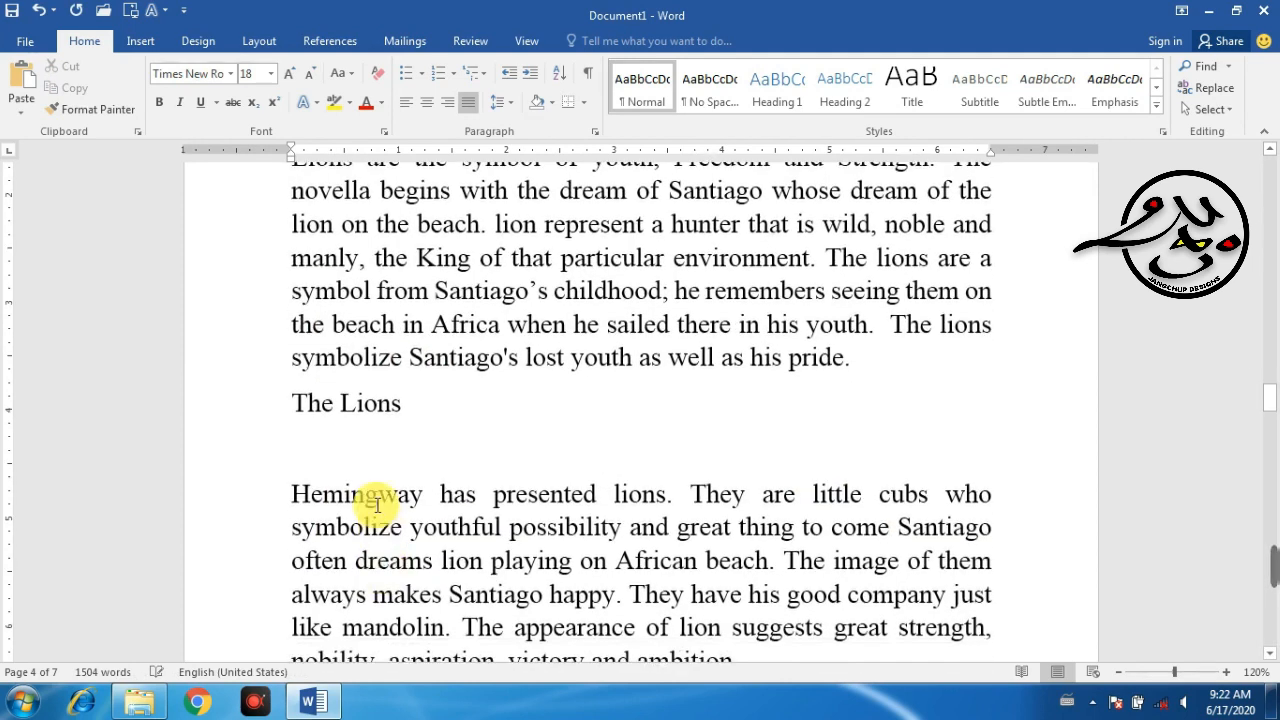
right_click(323, 445)
left_click(418, 263)
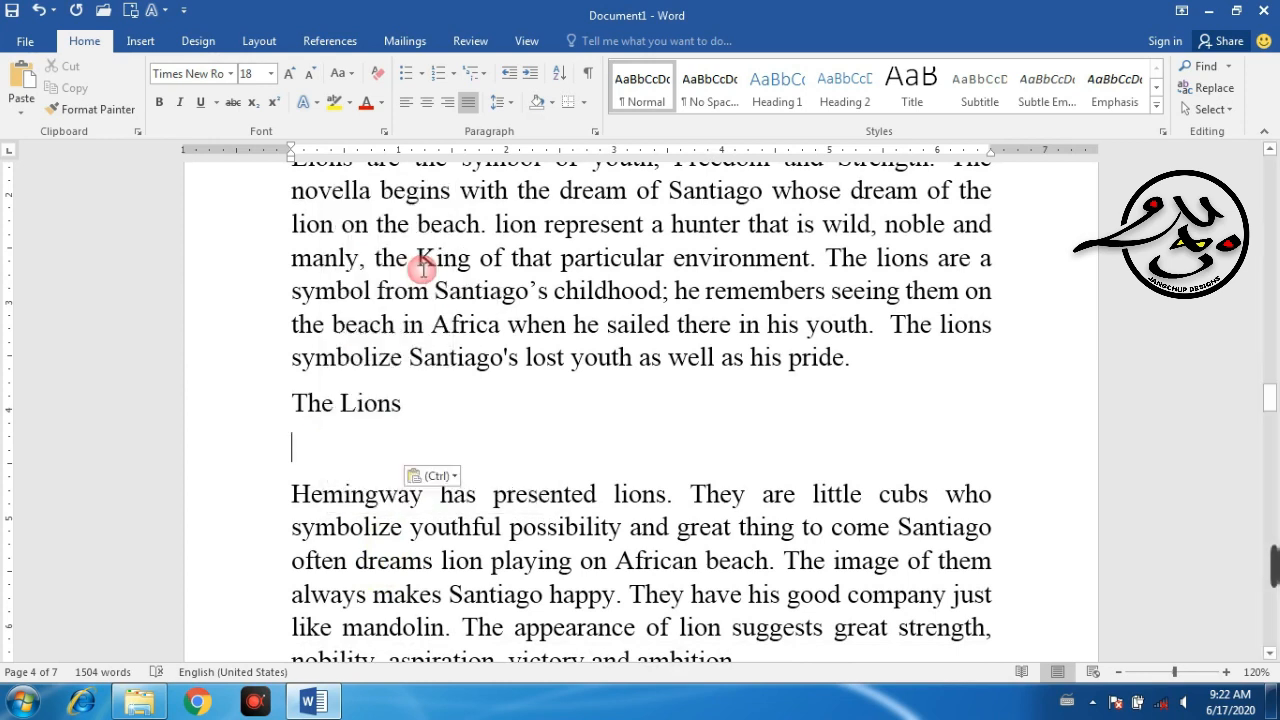
key("Return")
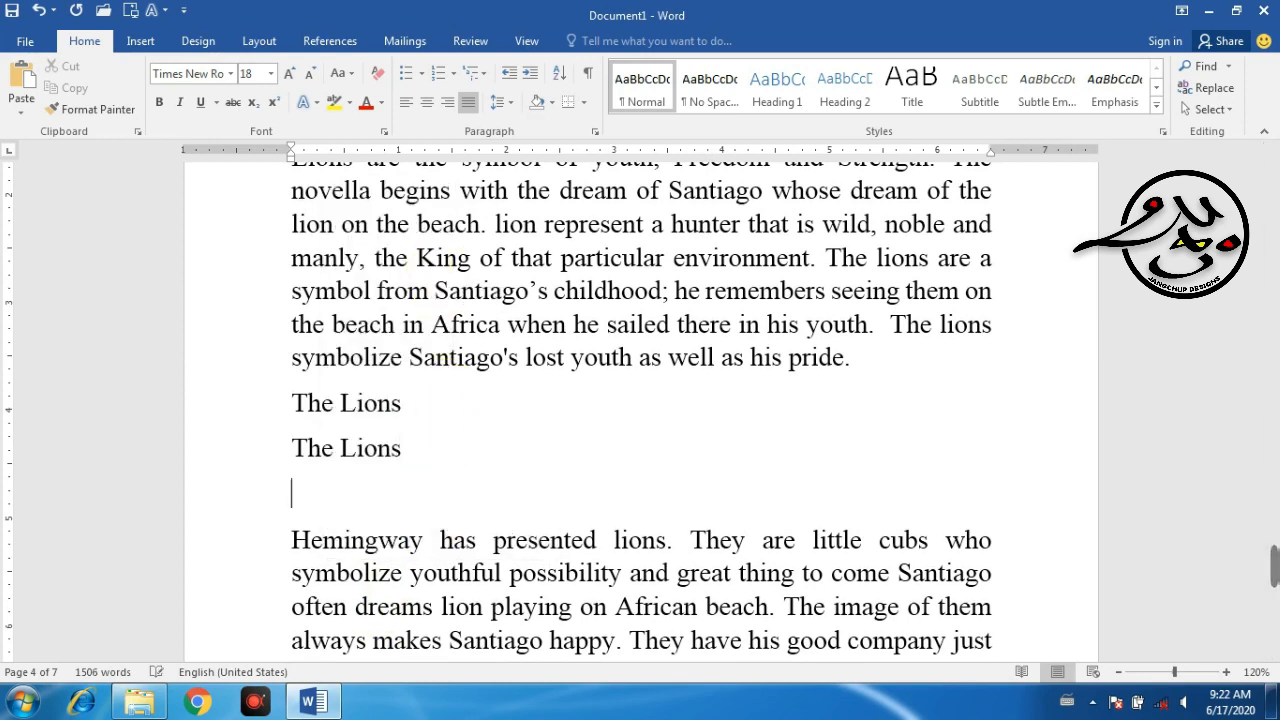
right_click(337, 491)
left_click(418, 318)
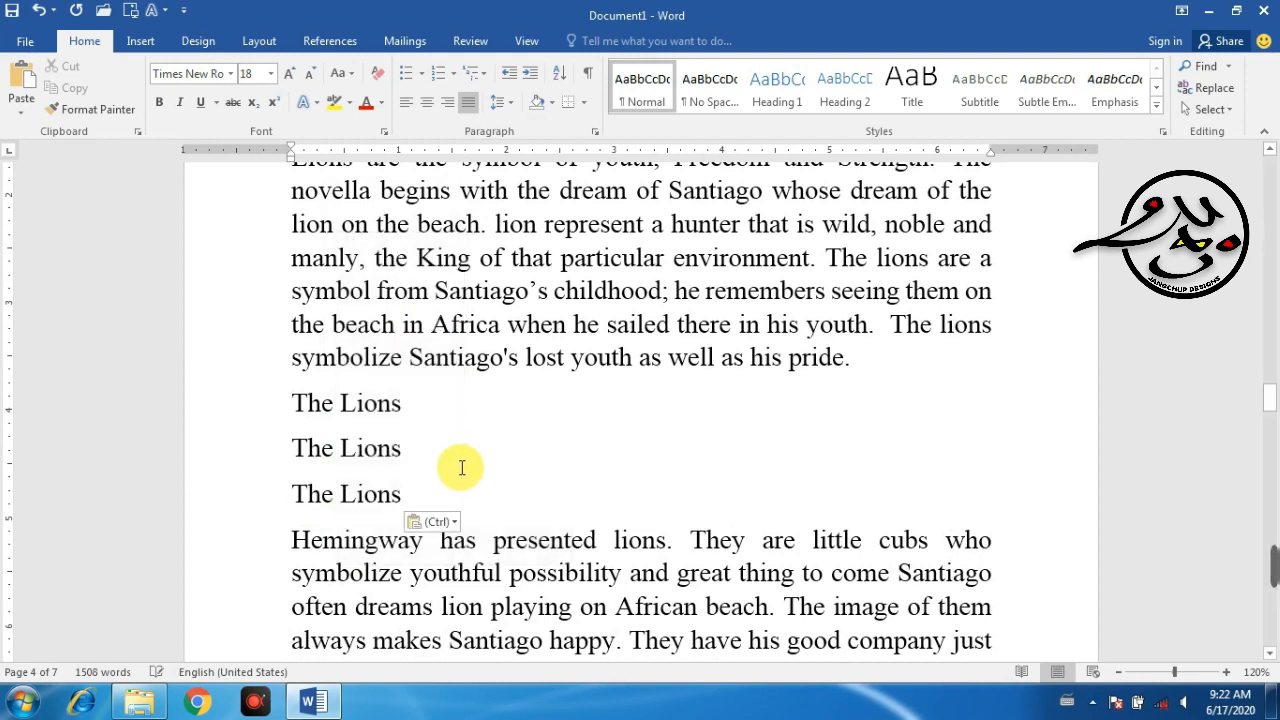
Step: Select the blue heading "The Lions" on page 4 and compare it with the plain-text copies below its paragraph
scroll(486, 449, "up", 2)
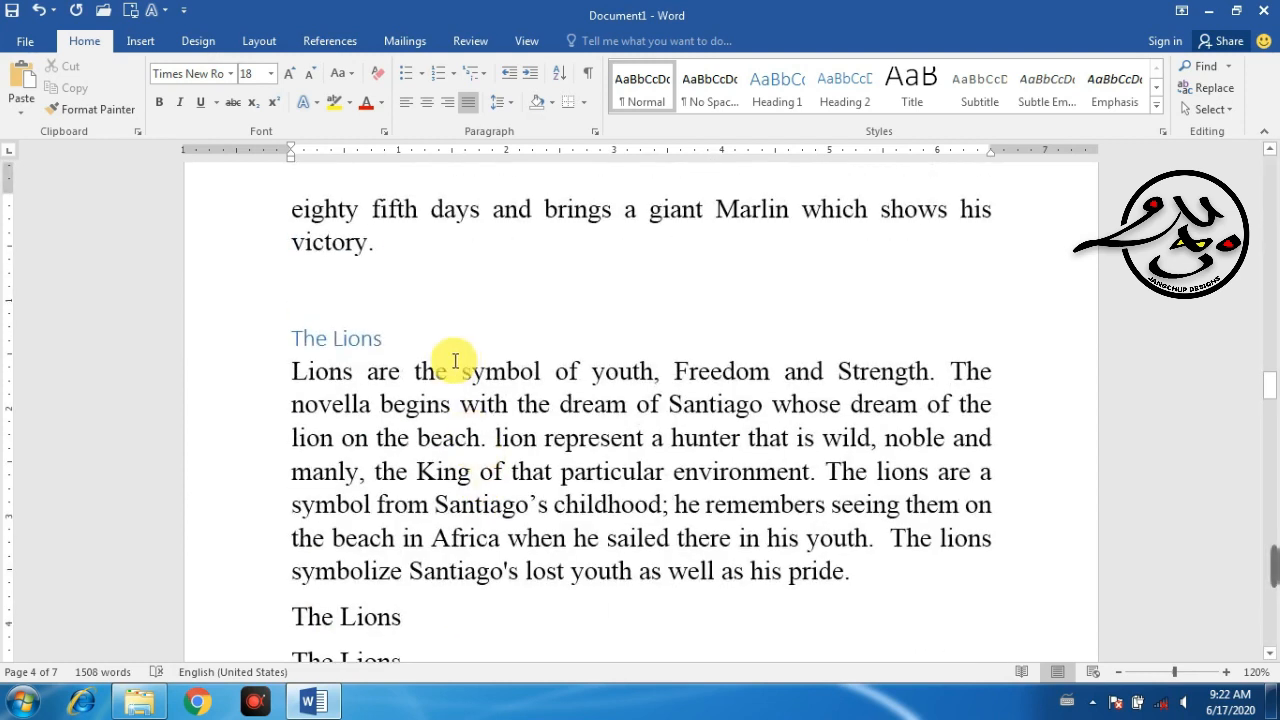
scroll(466, 610, "down", 1)
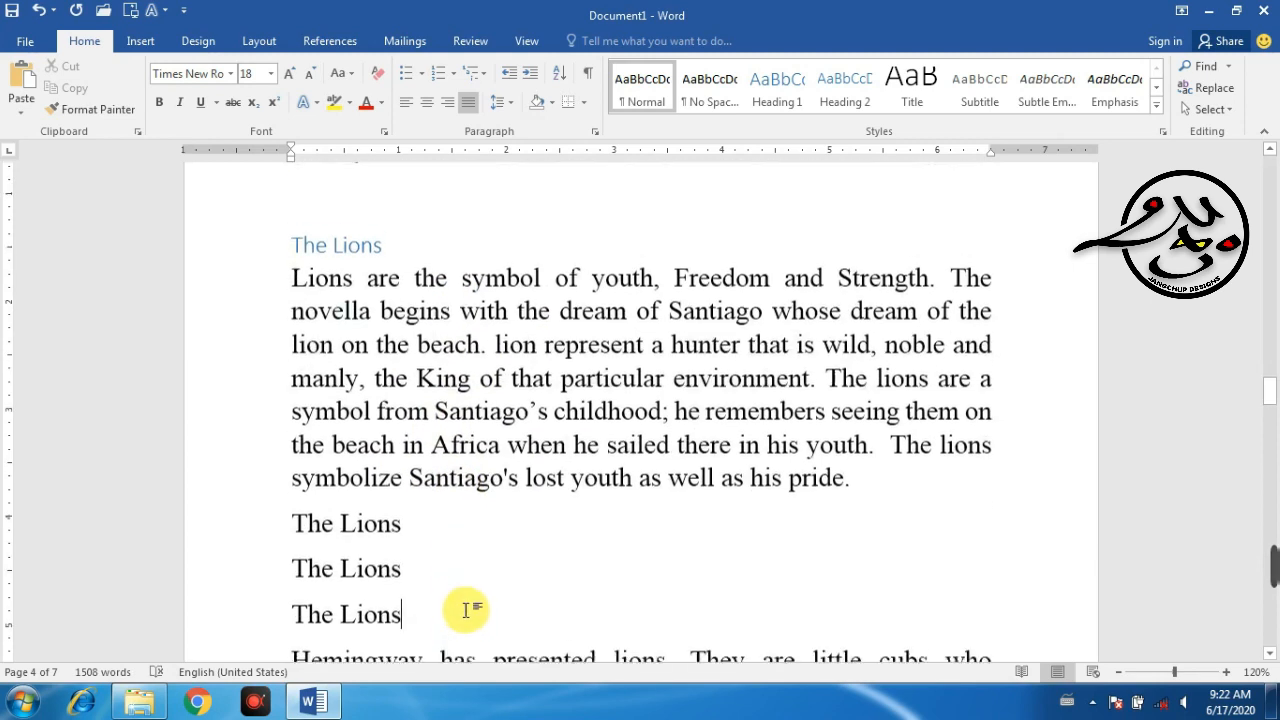
scroll(440, 540, "up", 1)
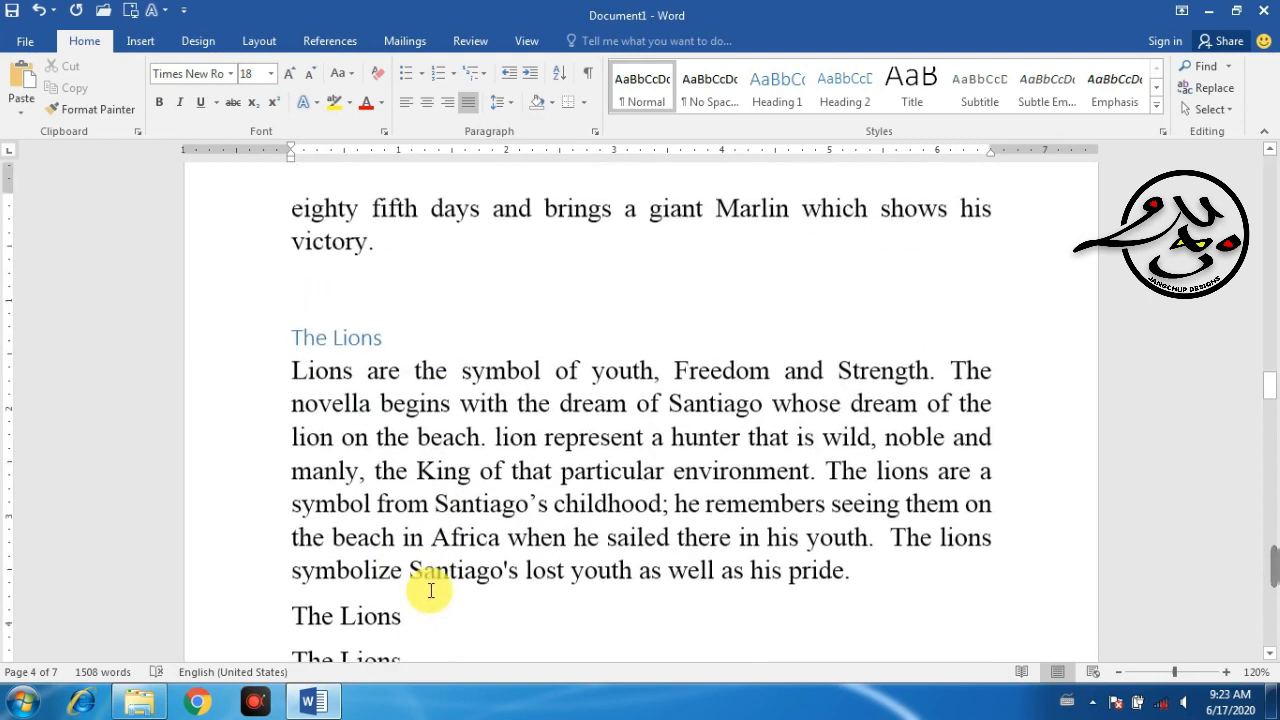
triple_click(388, 339)
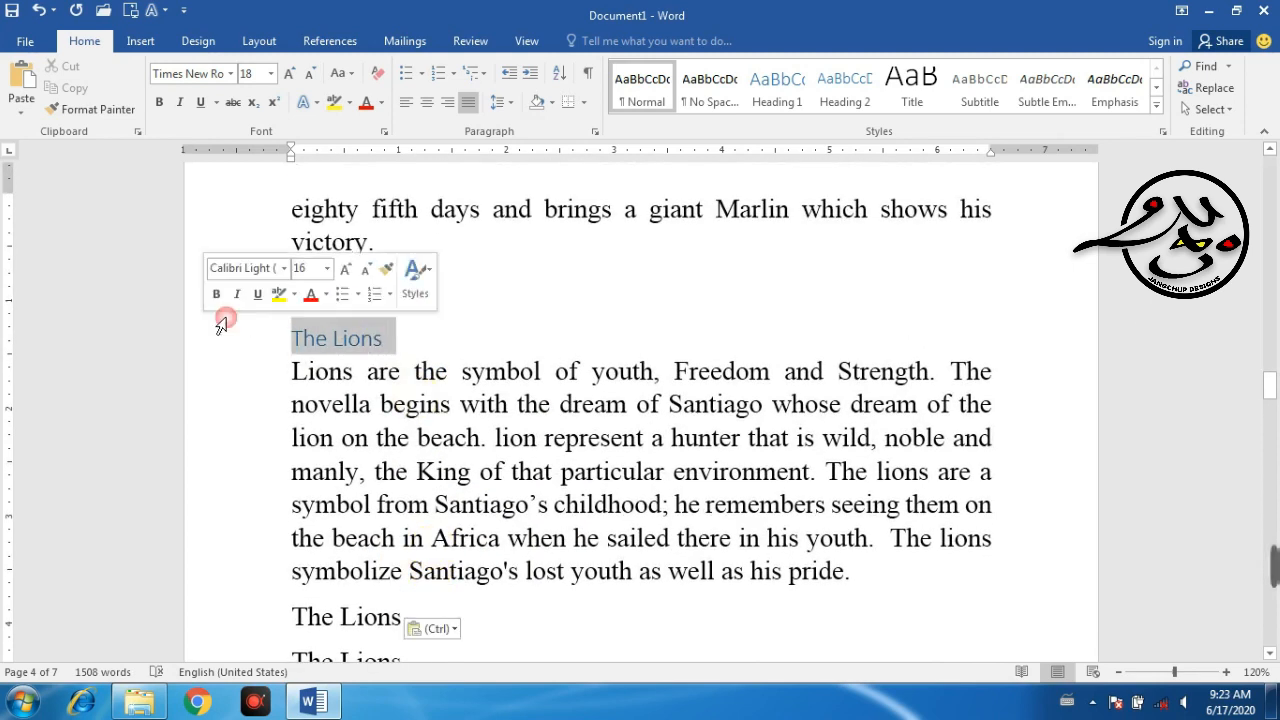
left_click(405, 340)
scroll(408, 520, "down", 2)
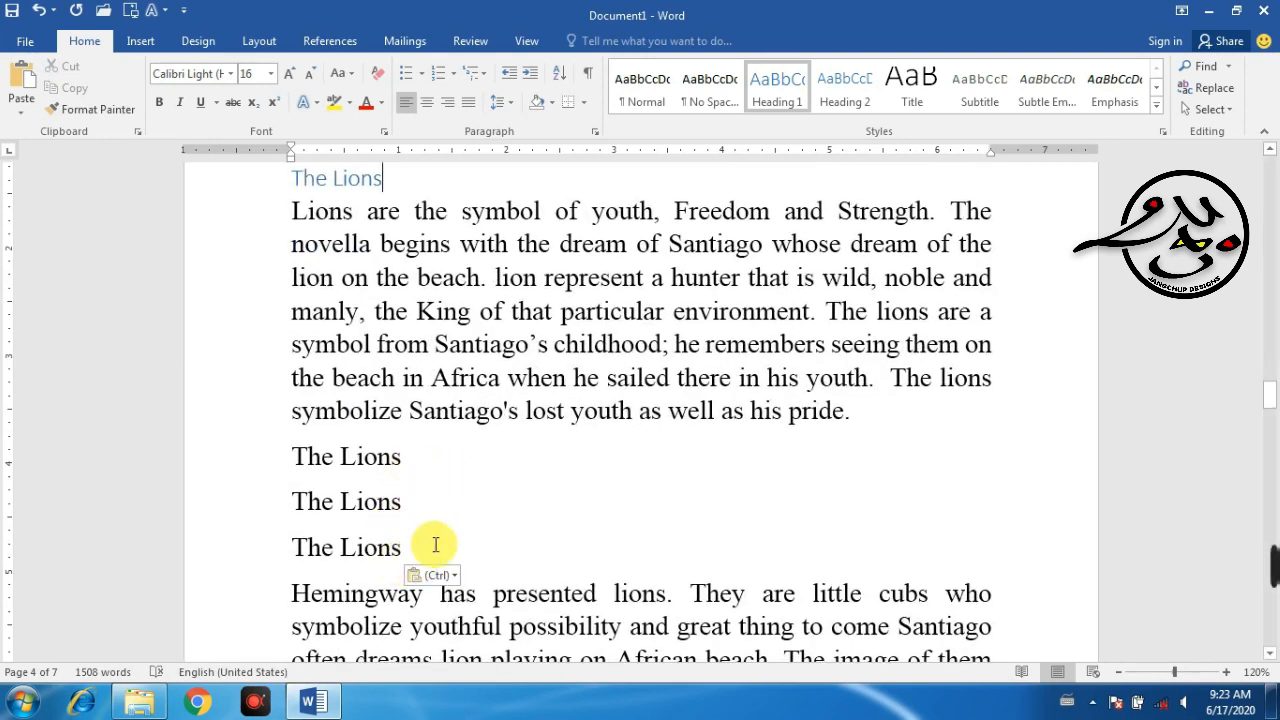
scroll(456, 541, "up", 2)
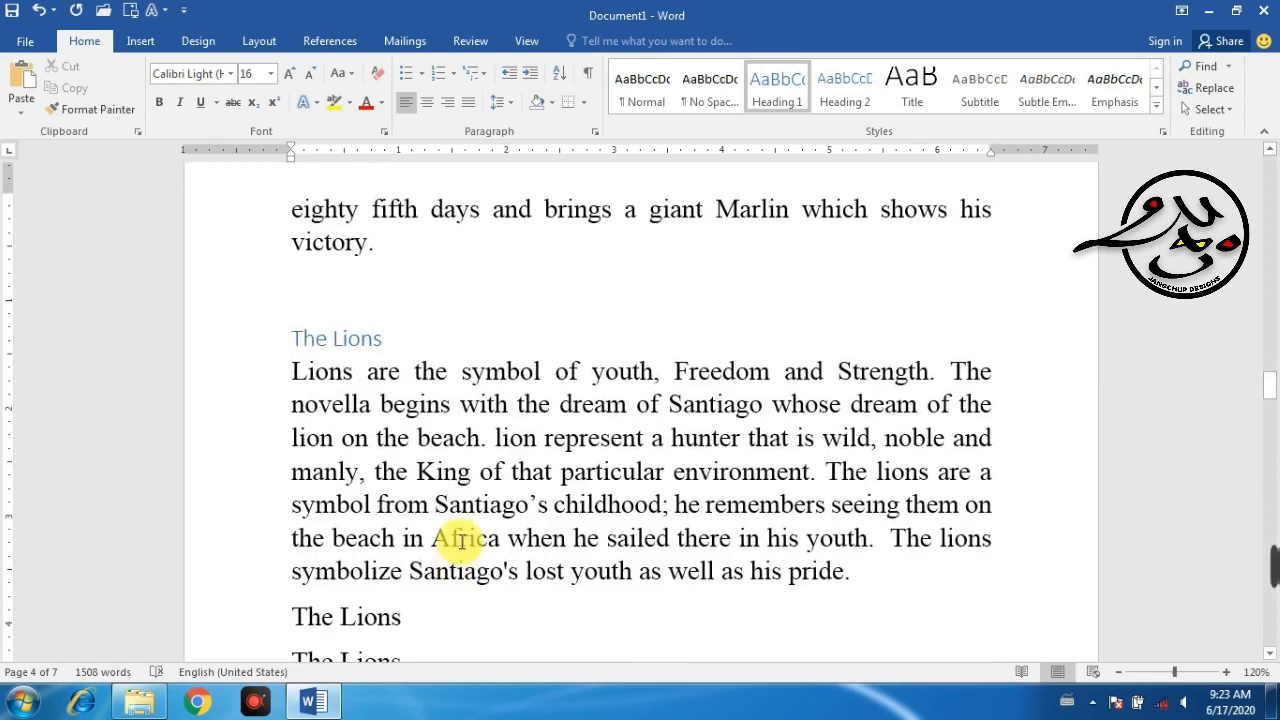
left_click_drag(380, 334, 283, 329)
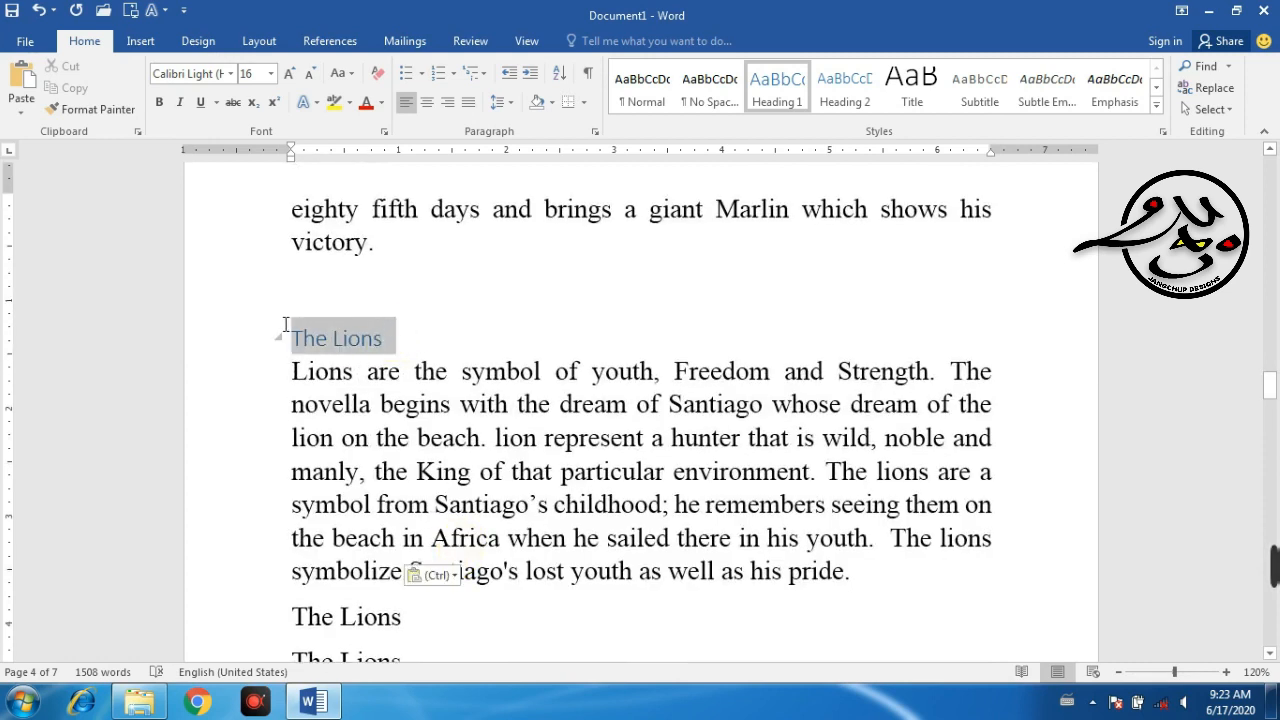
Step: Cut the three plain "The Lions" lines above the "Hemingway has presented lions" paragraph
left_click(526, 567)
scroll(536, 549, "down", 2)
scroll(536, 549, "down", 3)
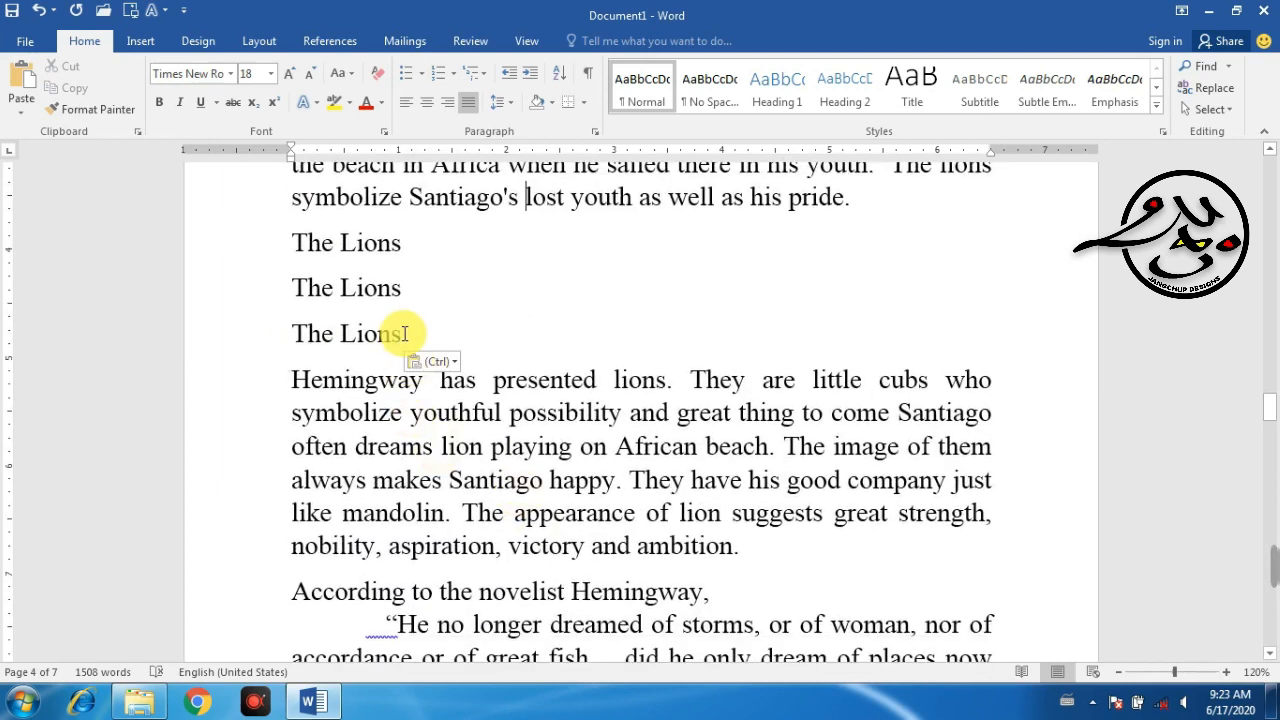
left_click_drag(405, 334, 285, 242)
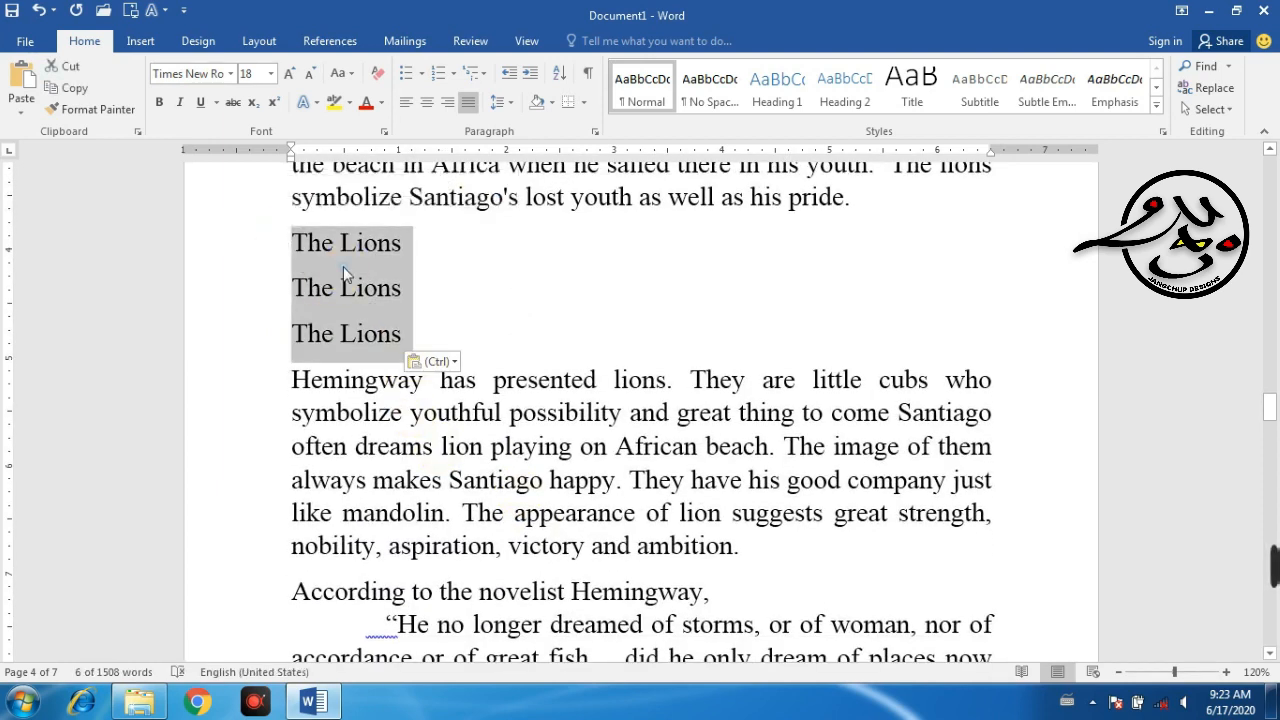
right_click(343, 266)
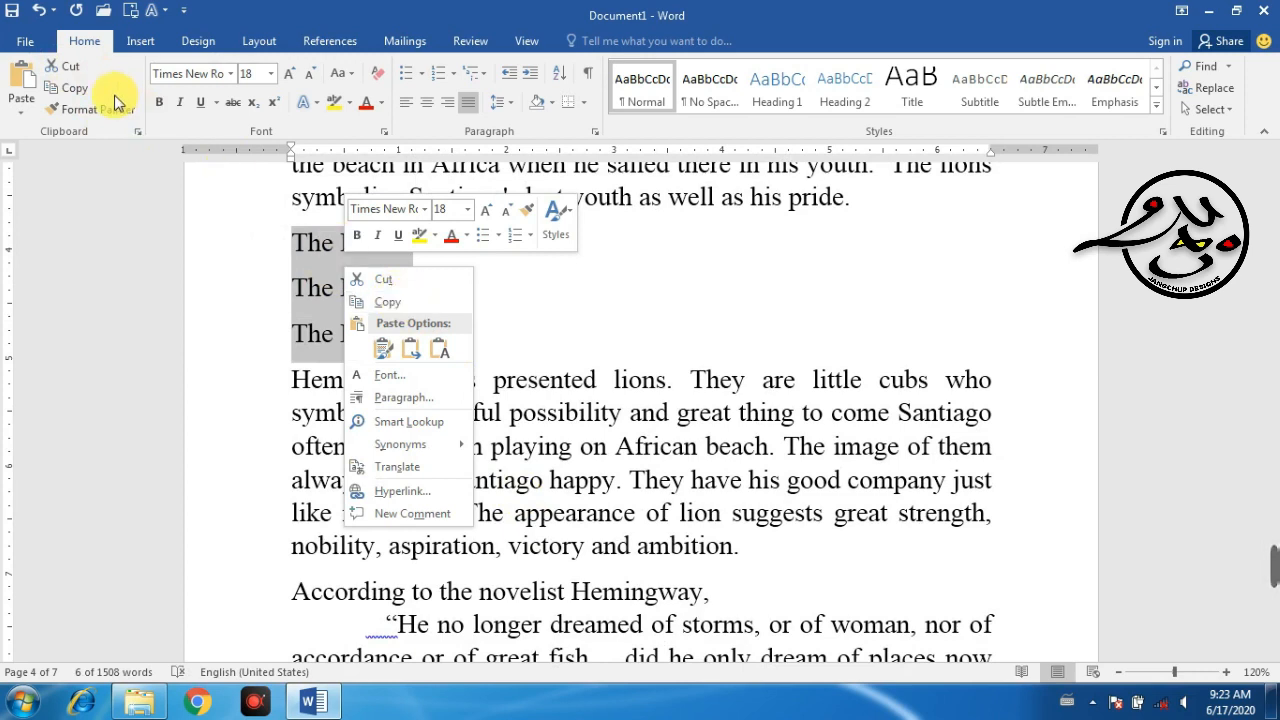
left_click(405, 287)
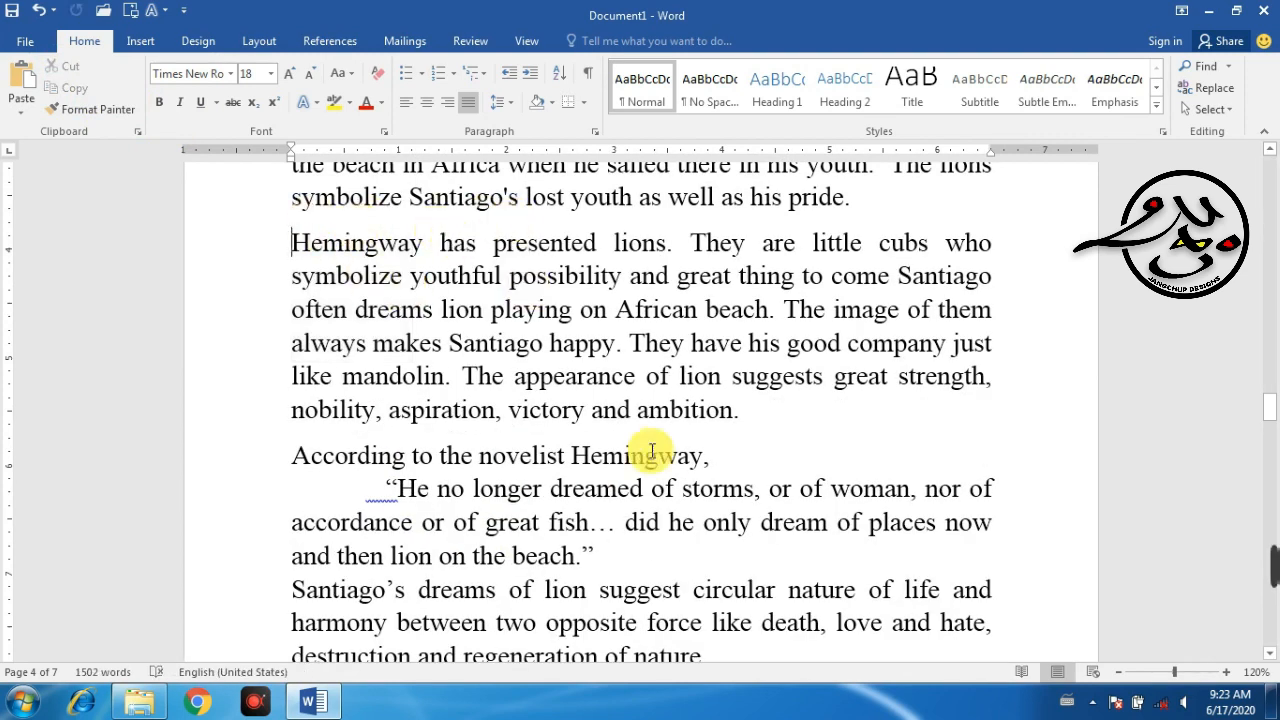
Step: Paste the cut lines as text only on a new line after "victory and ambition." and select the first pasted line
key("Return")
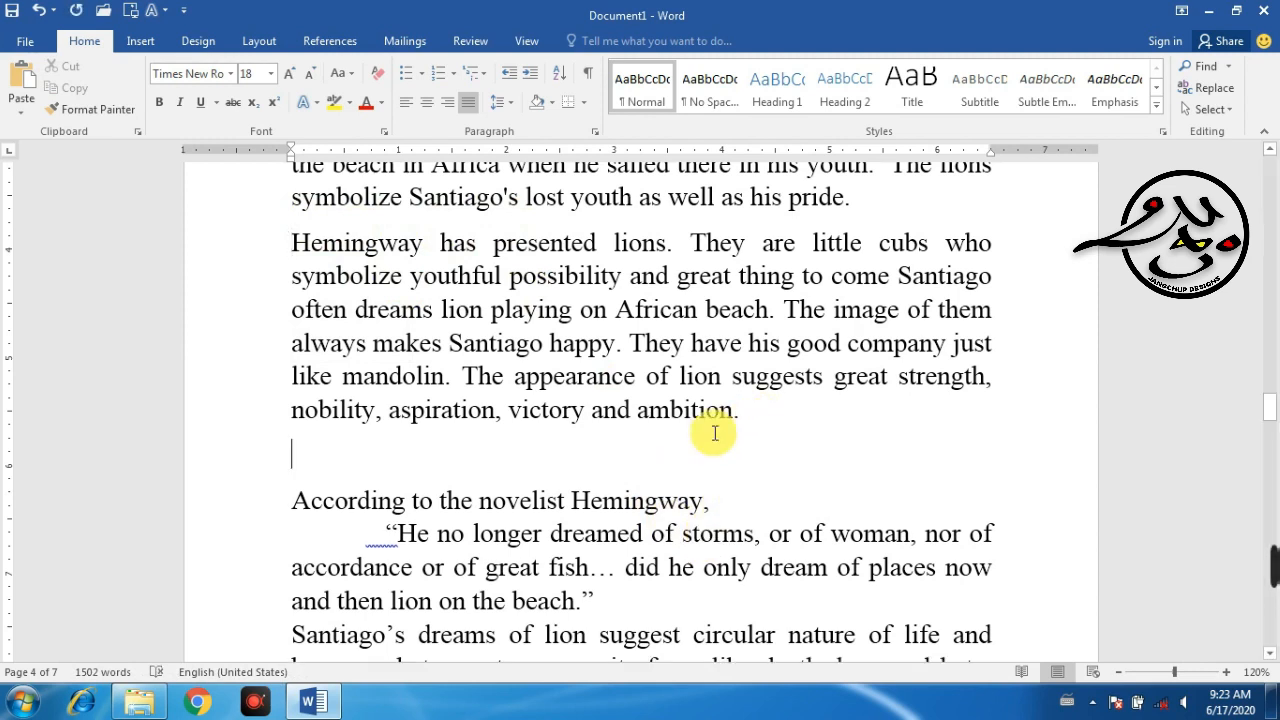
right_click(311, 453)
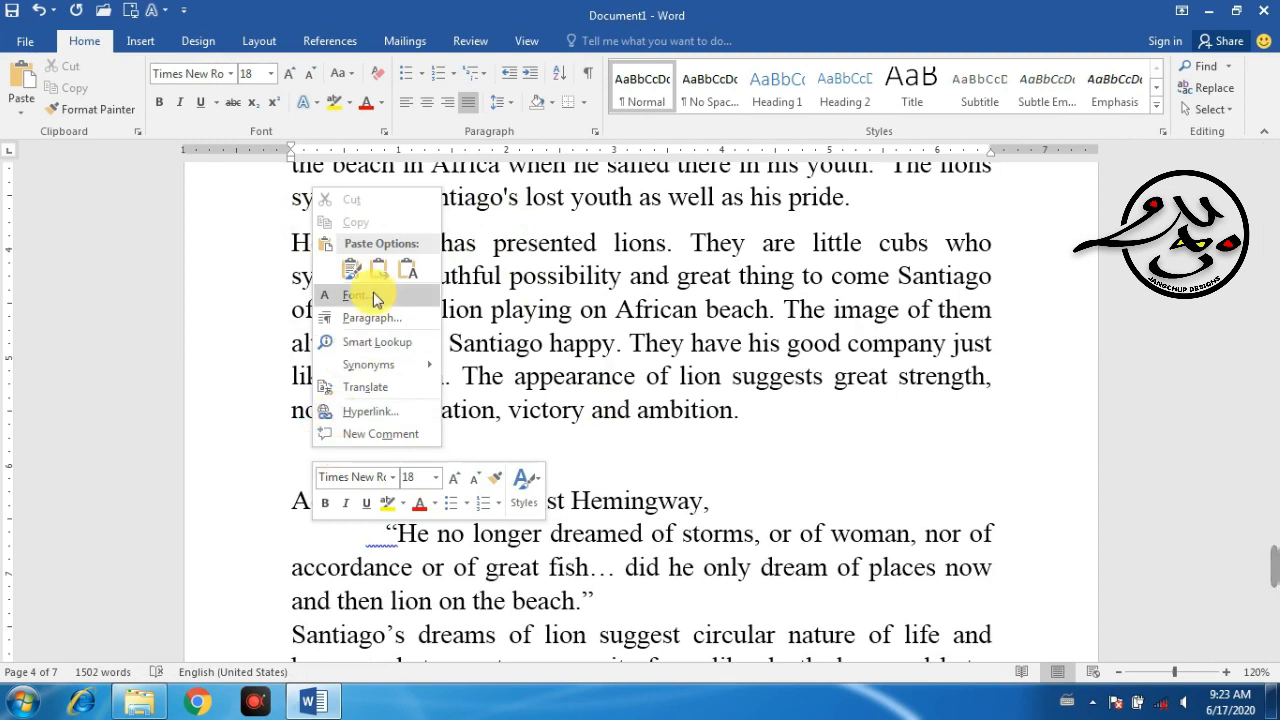
left_click(407, 269)
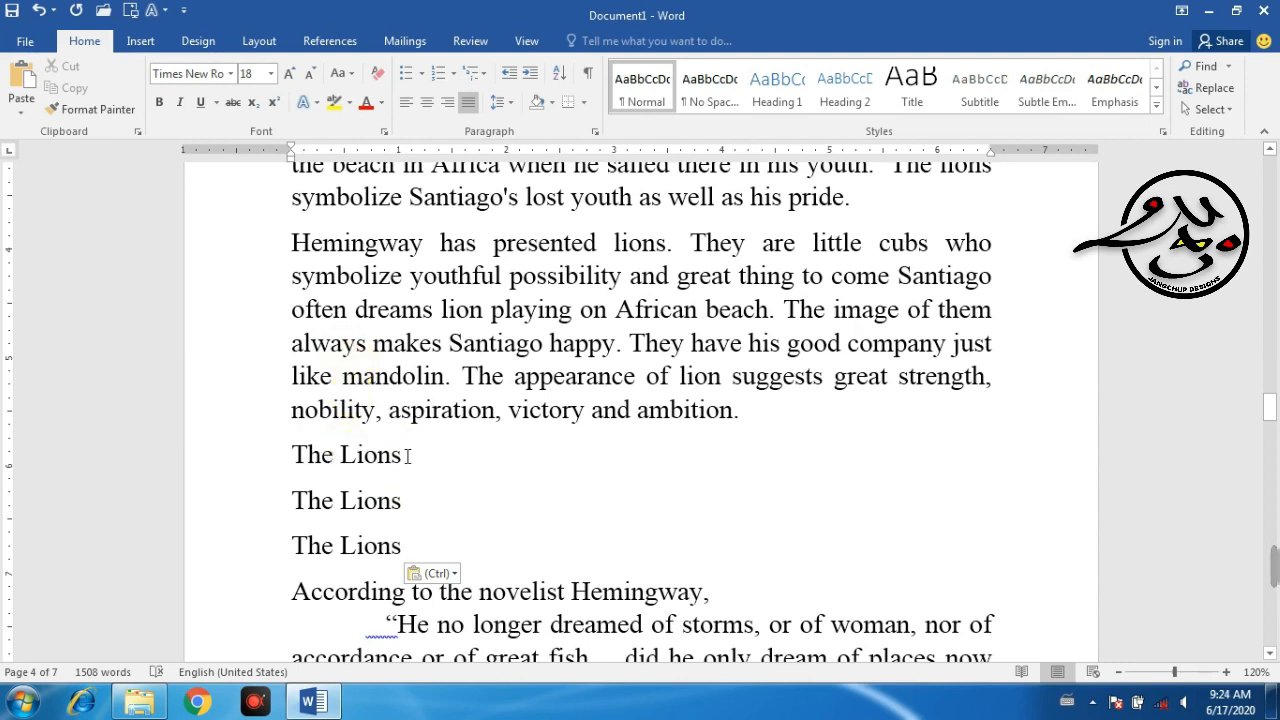
left_click_drag(408, 451, 286, 443)
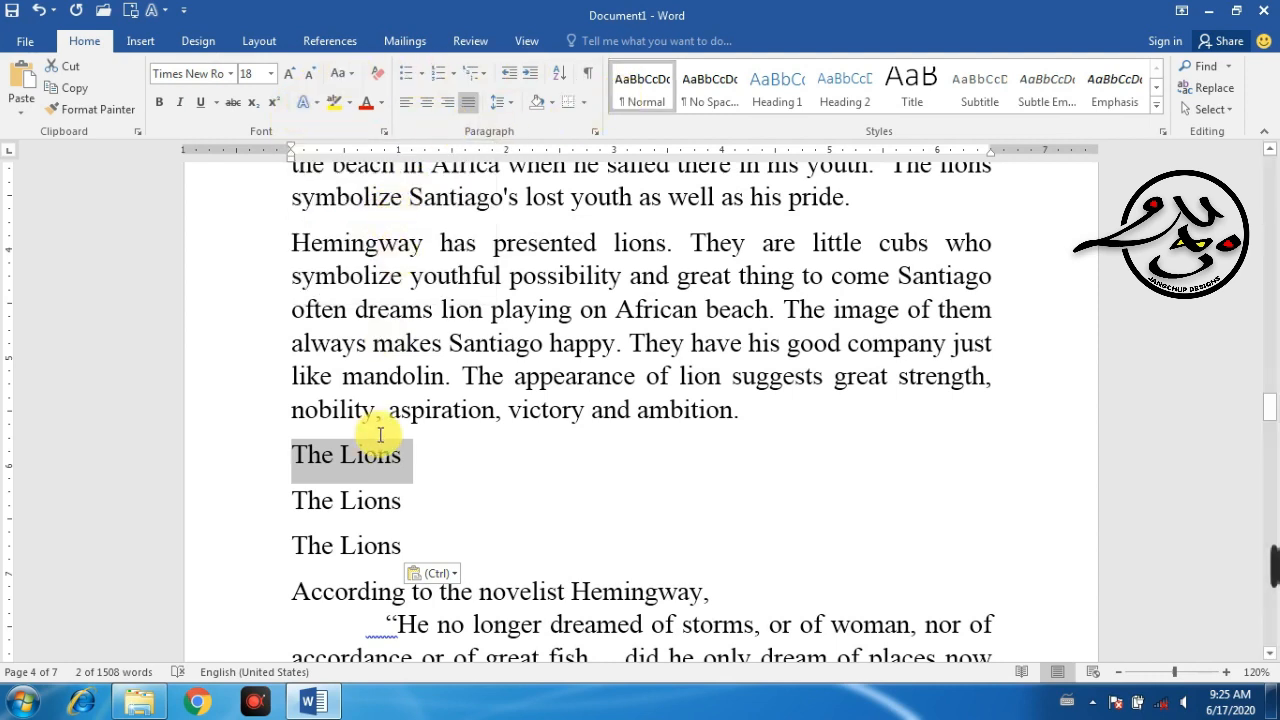
double_click(407, 343)
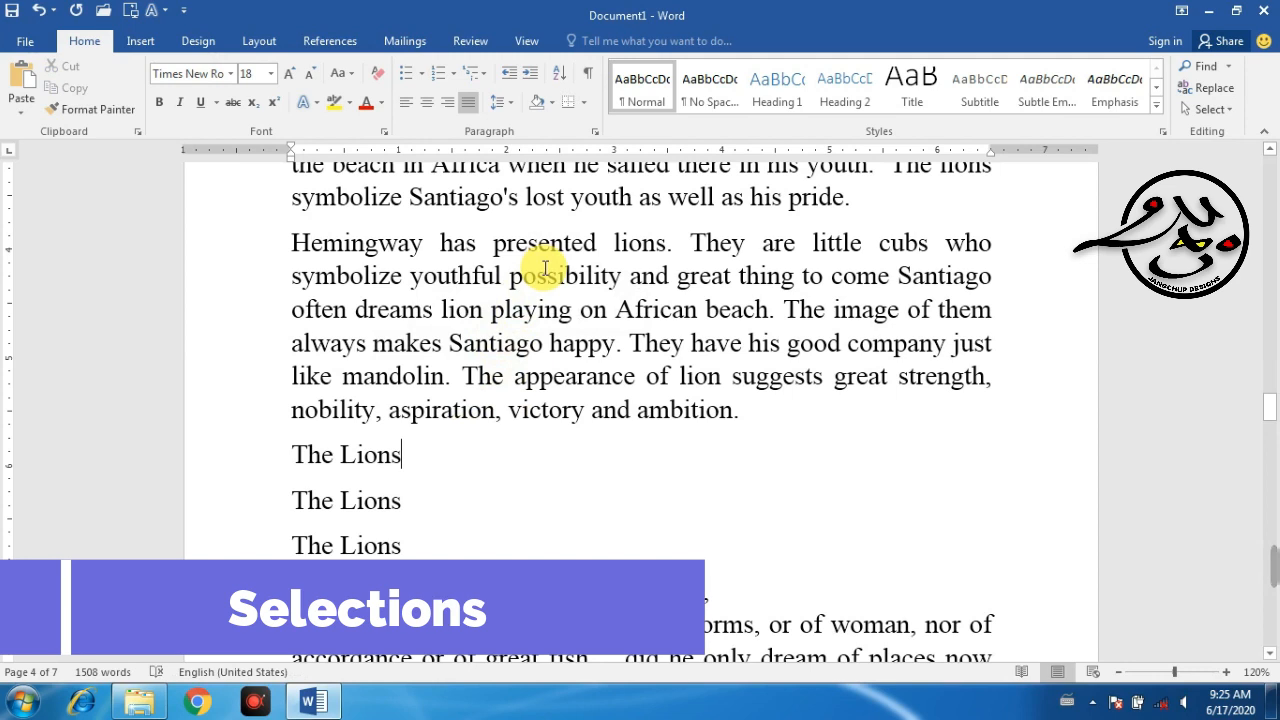
Step: Select the text character by character from "Hemingway has presented lions." through "The" of the next sentence
scroll(513, 316, "up", 1)
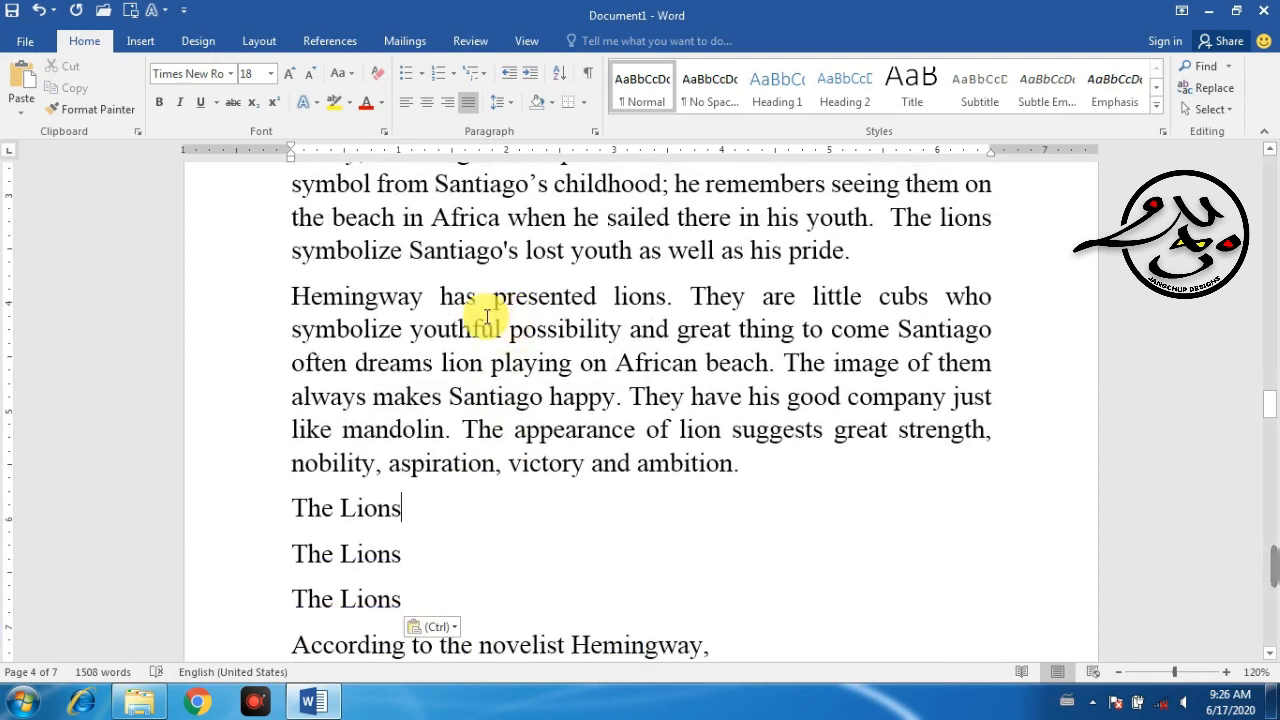
left_click(292, 296)
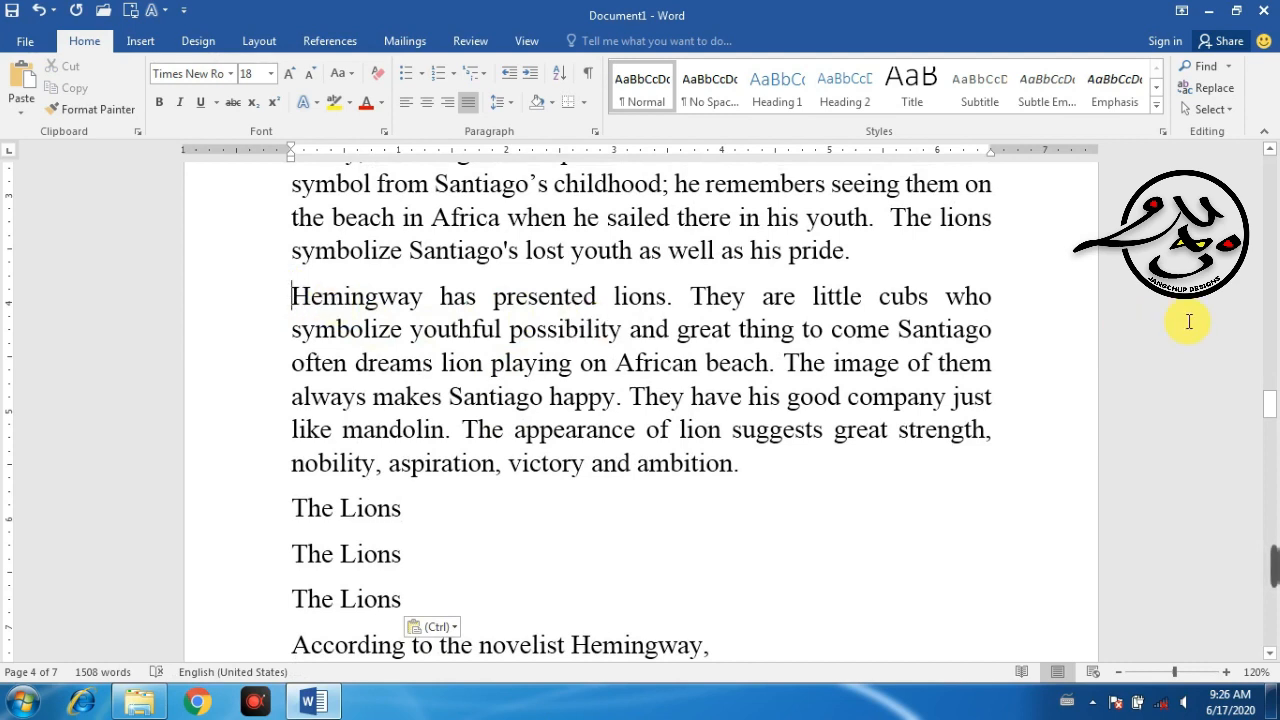
key("shift+Right")
key("shift+Right")
key("shift+Right")
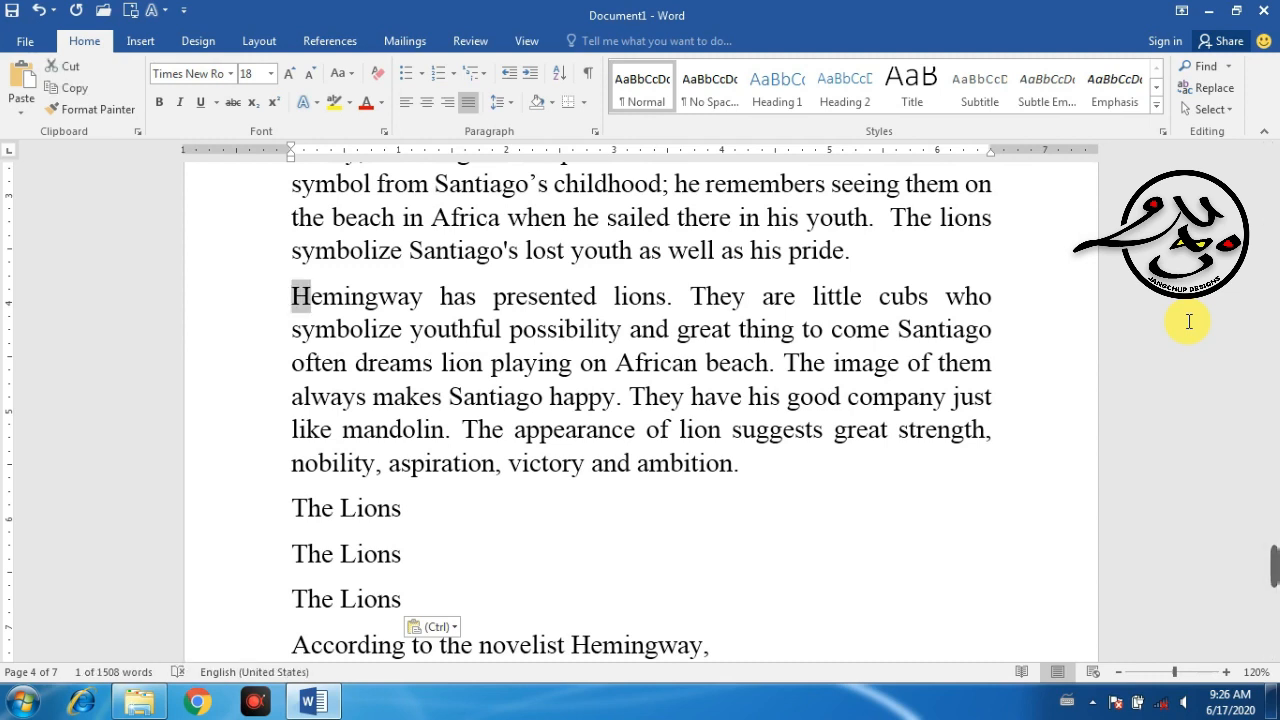
key("shift+Right")
key("shift+Right")
key("shift+Right")
key("shift+Right")
key("shift+Right")
key("shift+Right")
key("shift+Right")
key("shift+Right")
key("shift+Right")
key("shift+Right")
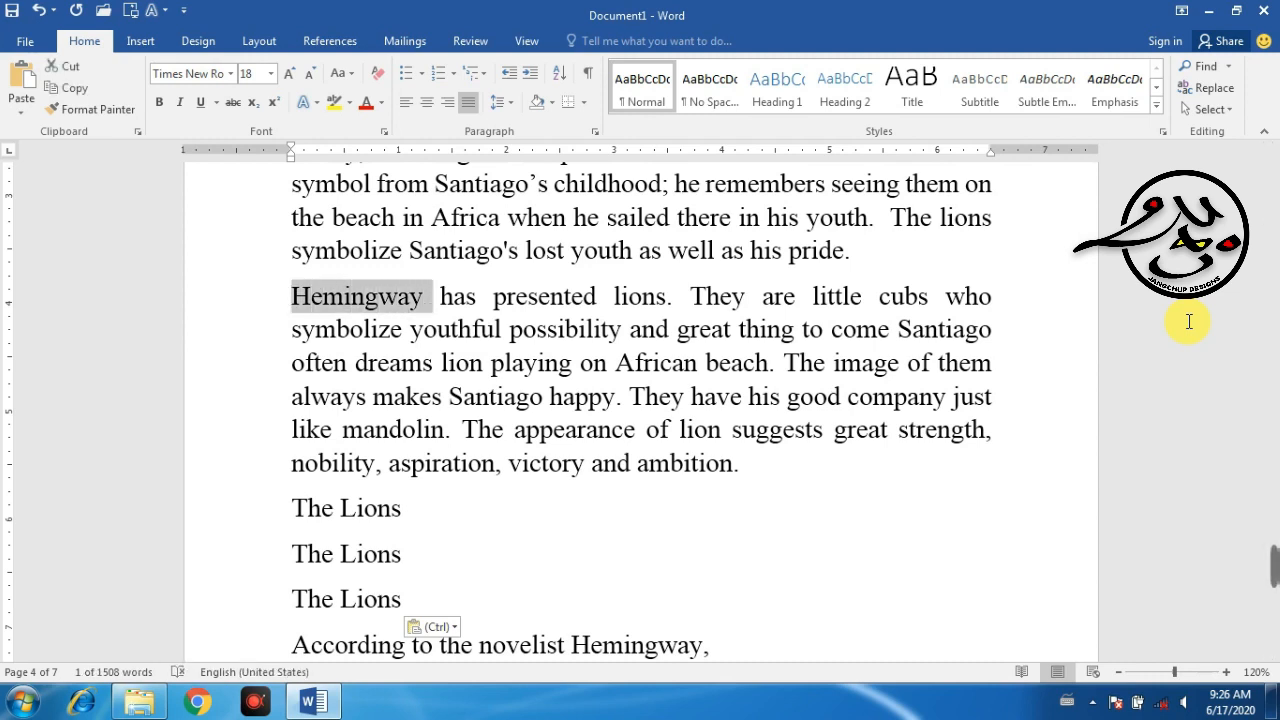
key("shift+Right")
key("shift+Right")
key("shift+Right")
key("shift+Right")
key("shift+Right")
key("shift+Right")
key("shift+Right")
key("shift+Right")
key("shift+Right")
key("shift+Right")
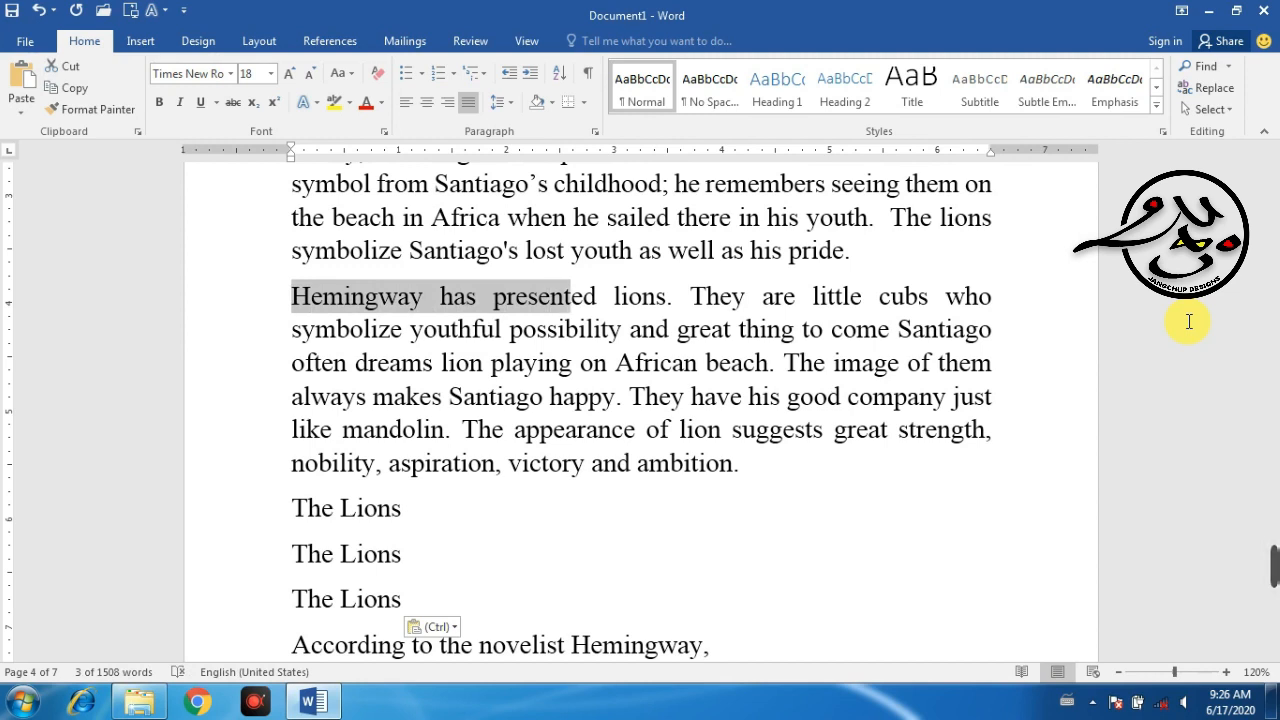
key("shift+Right")
key("shift+Right")
key("shift+Right")
key("shift+Right")
key("shift+Right")
key("shift+Right")
key("shift+Right")
key("shift+Right")
key("shift+Right")
key("shift+Right")
key("shift+Right")
key("shift+Right")
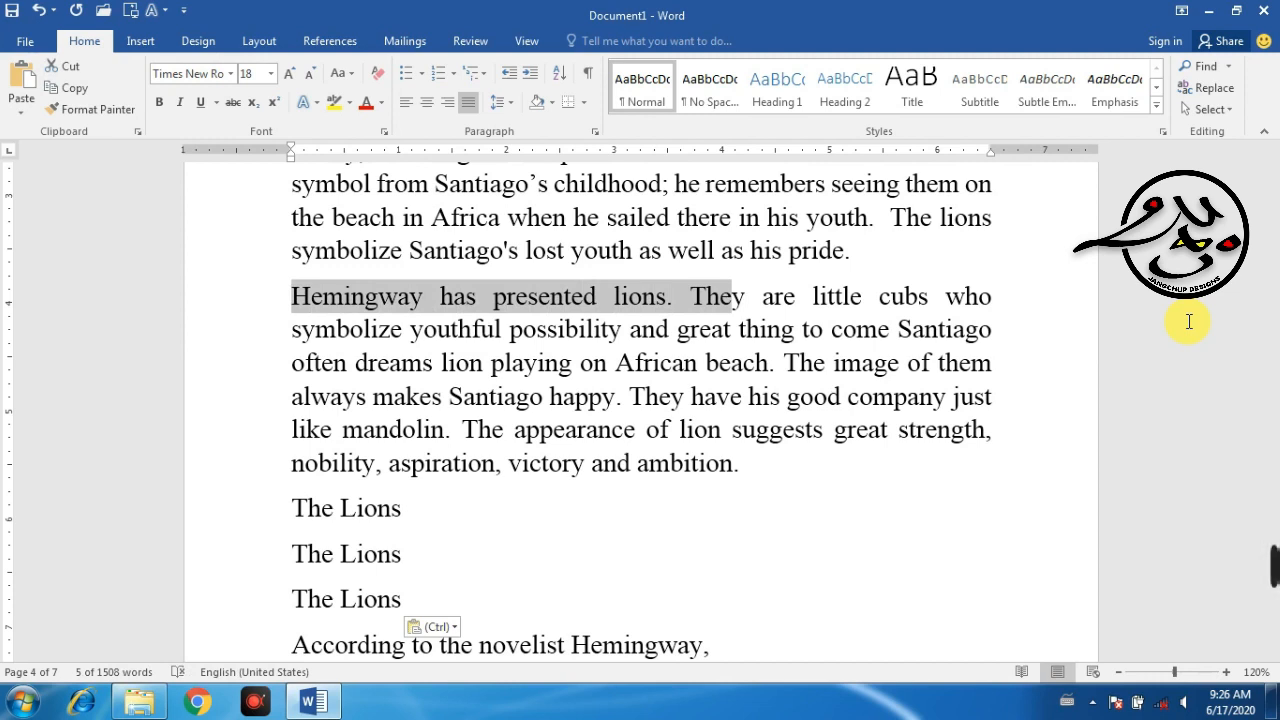
Step: Extend the selection line by line through the second "The Lions" line below the paragraph, and clear the selection
key("shift+Down")
key("shift+Down")
key("shift+Down")
key("shift+Down")
key("shift+Down")
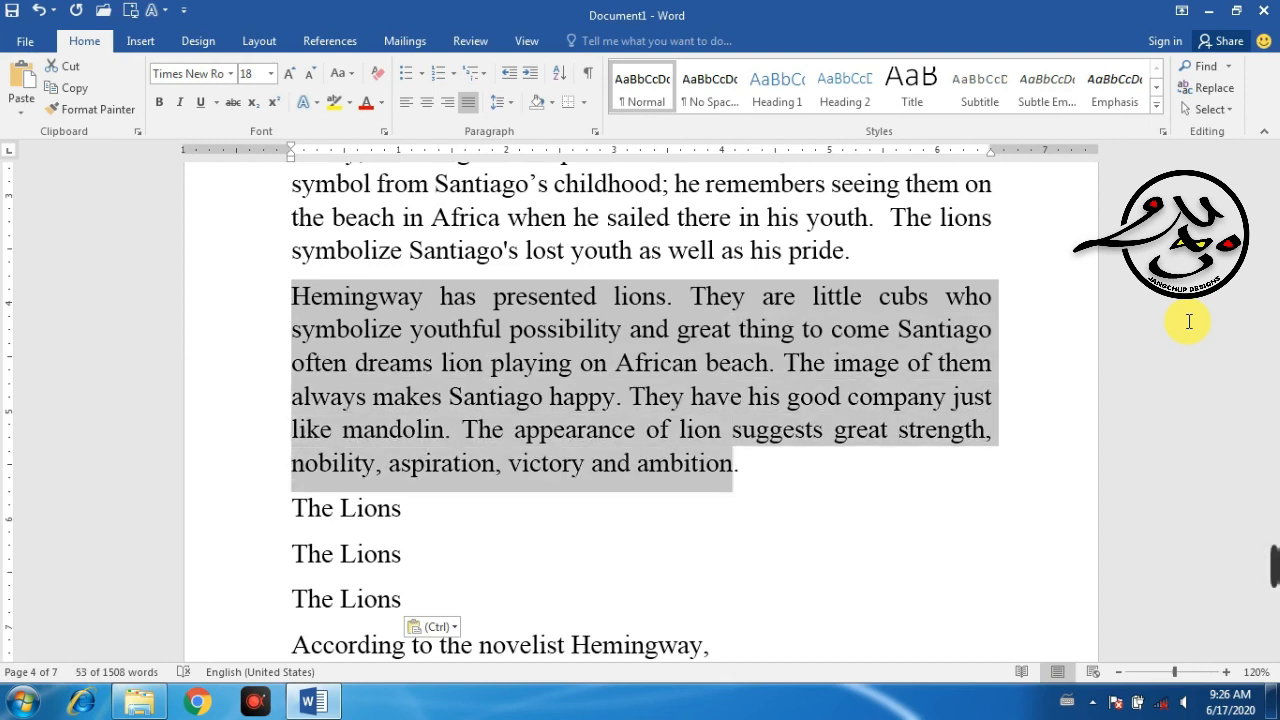
key("shift+Down")
key("shift+Down")
key("shift+Down")
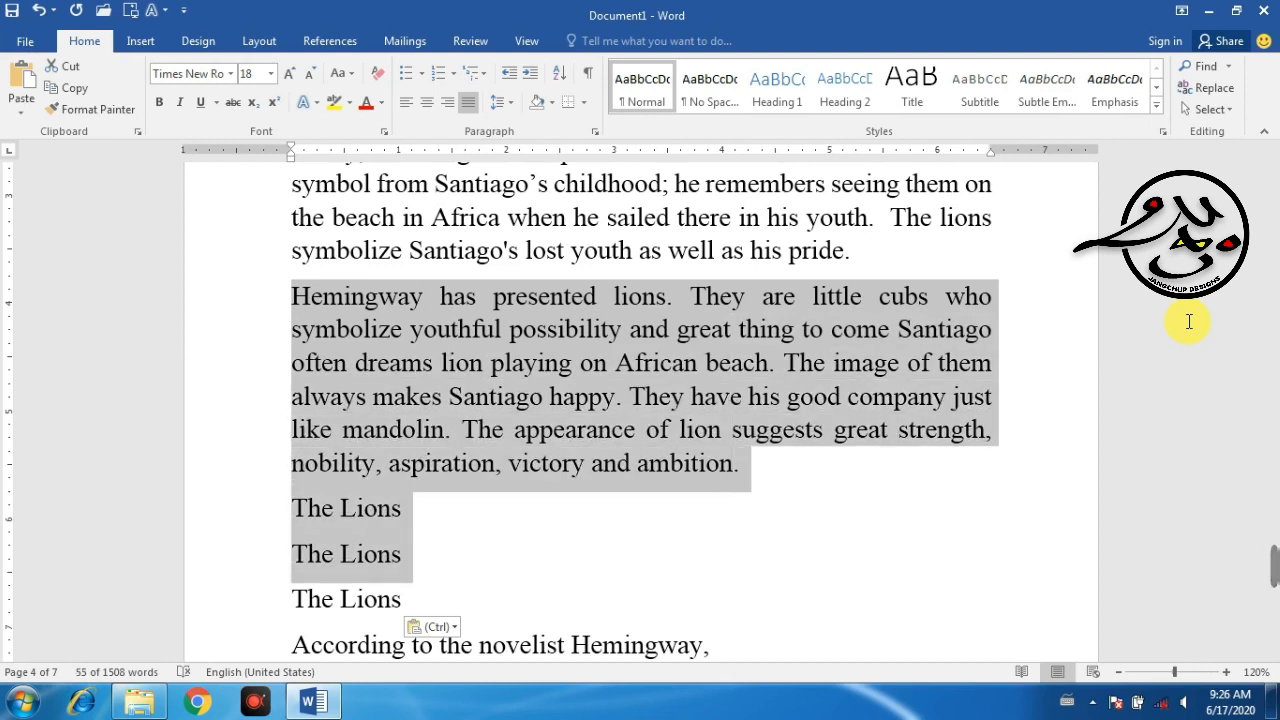
key("End")
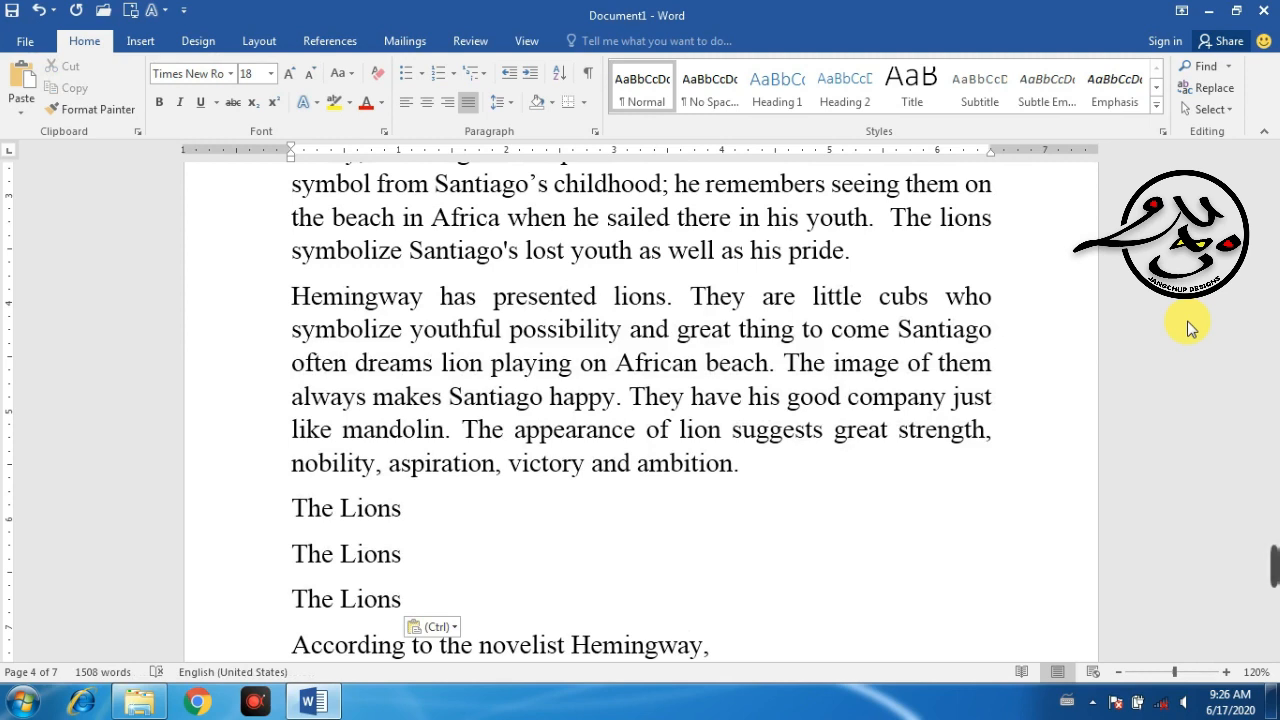
key("Up")
key("Right")
Step: Select "According to the novelist" character by character from the start of its line and copy it
scroll(1190, 324, "down", 4)
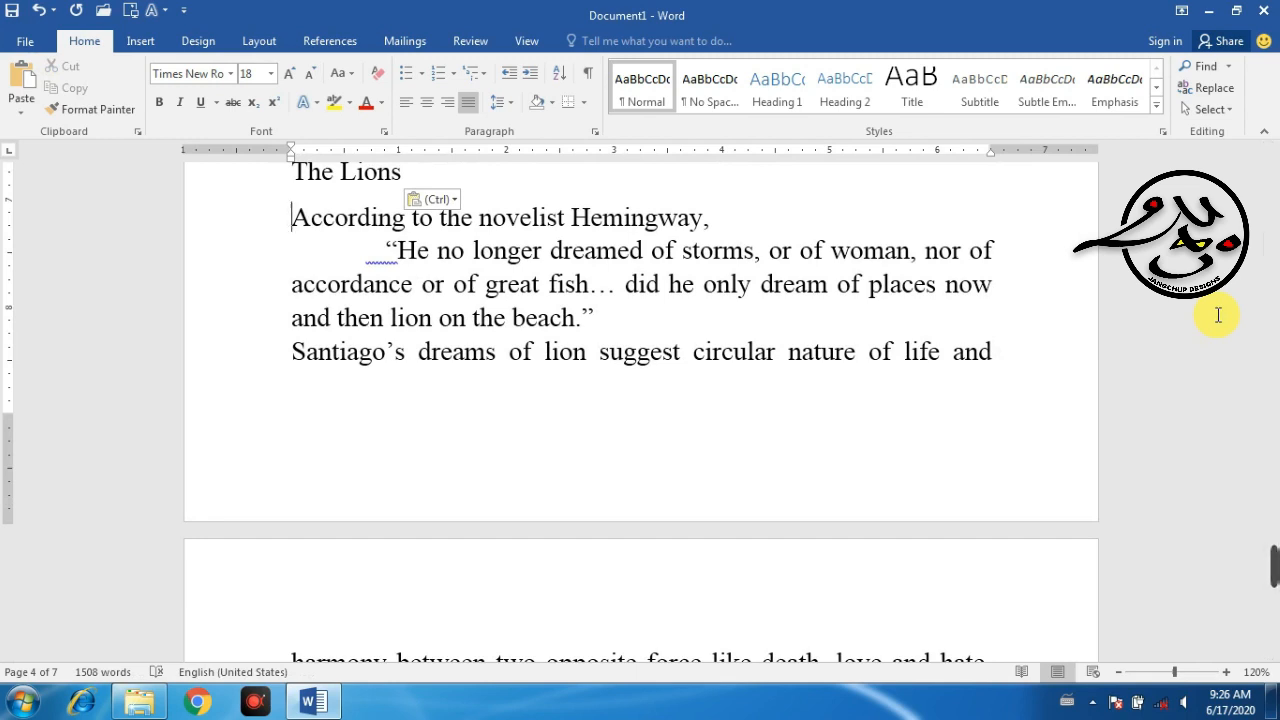
left_click(205, 229)
left_click(437, 317)
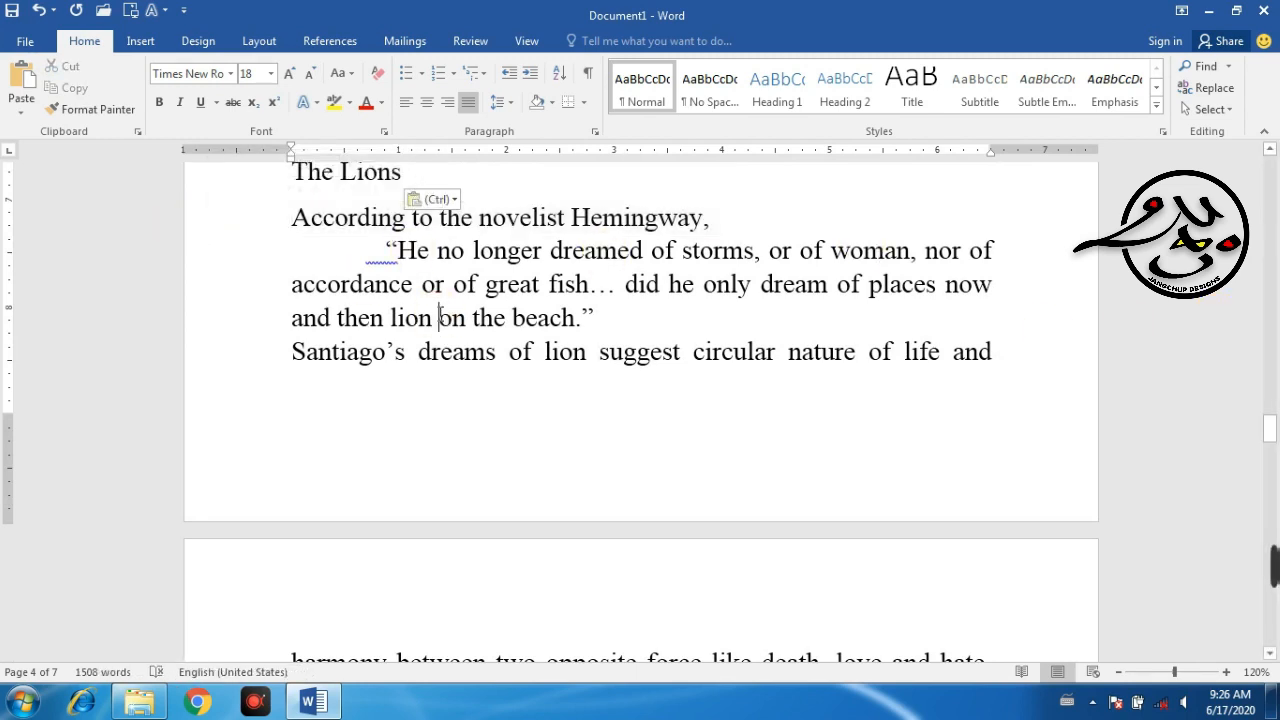
left_click(290, 217)
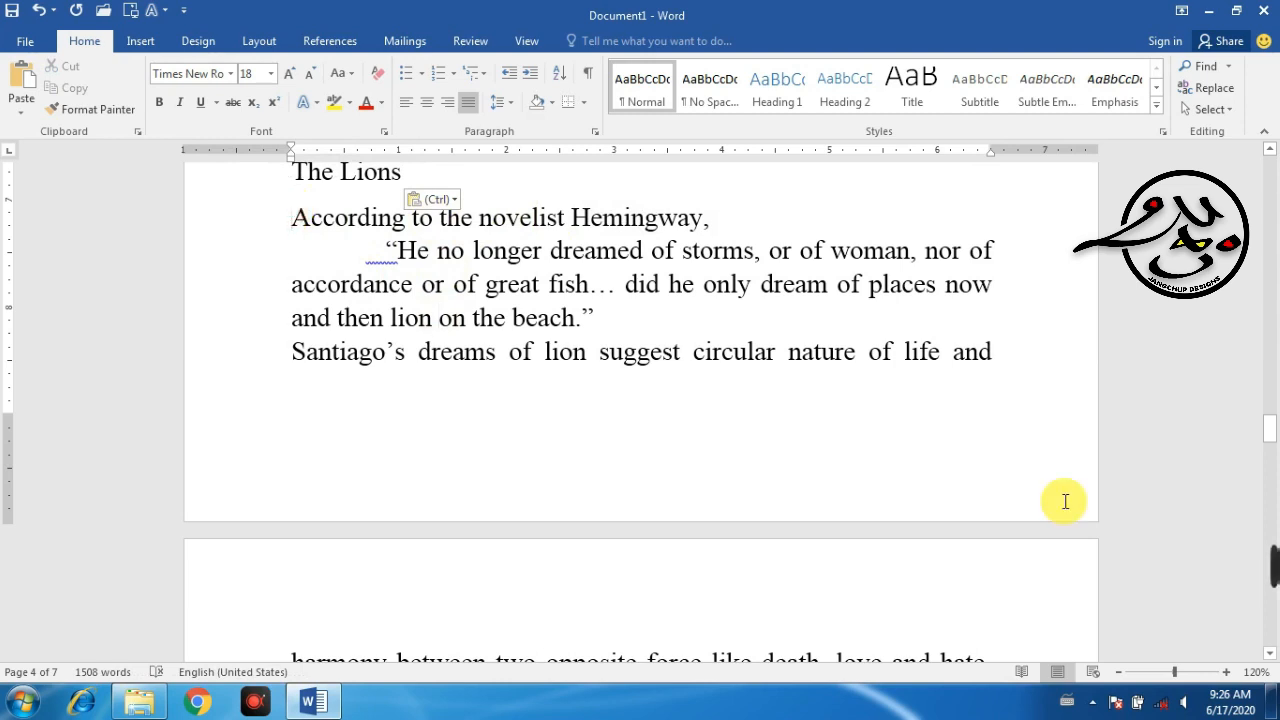
key("shift+Right")
key("shift+Right")
key("shift+Right")
key("shift+Right")
key("shift+Right")
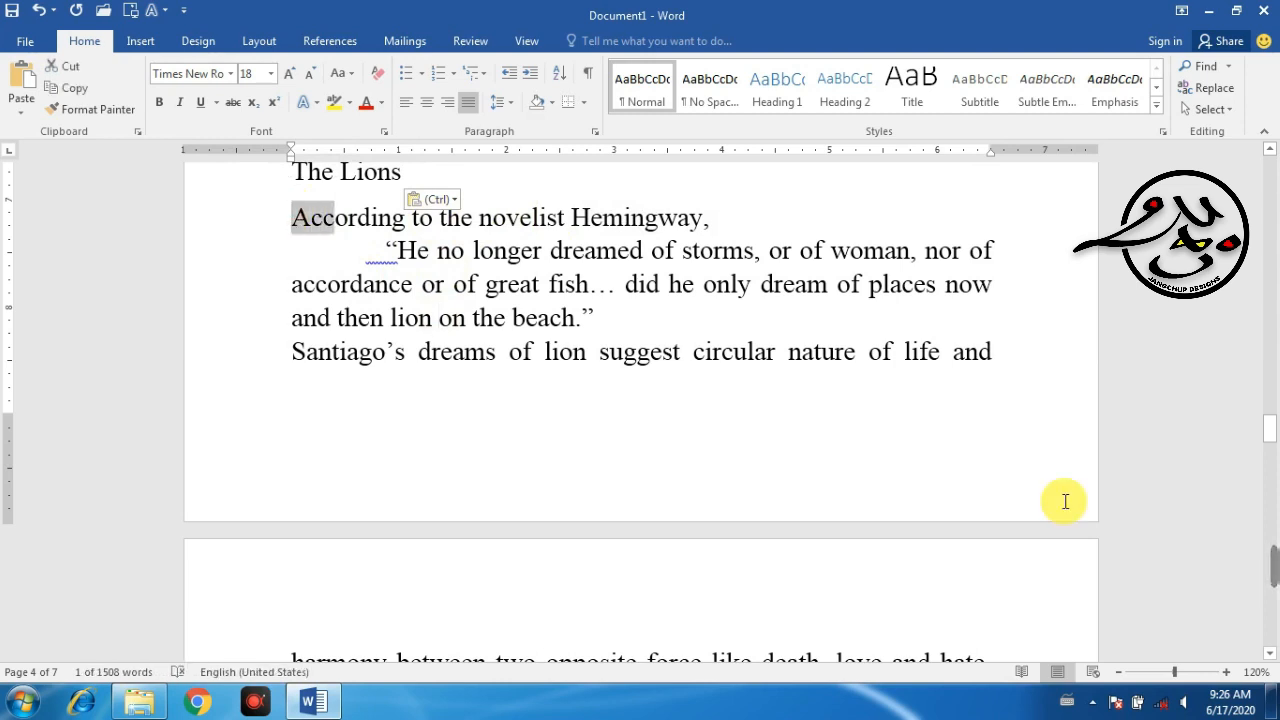
key("shift+Right")
key("shift+Right")
key("shift+Right")
key("shift+Right")
key("shift+Right")
key("shift+Right")
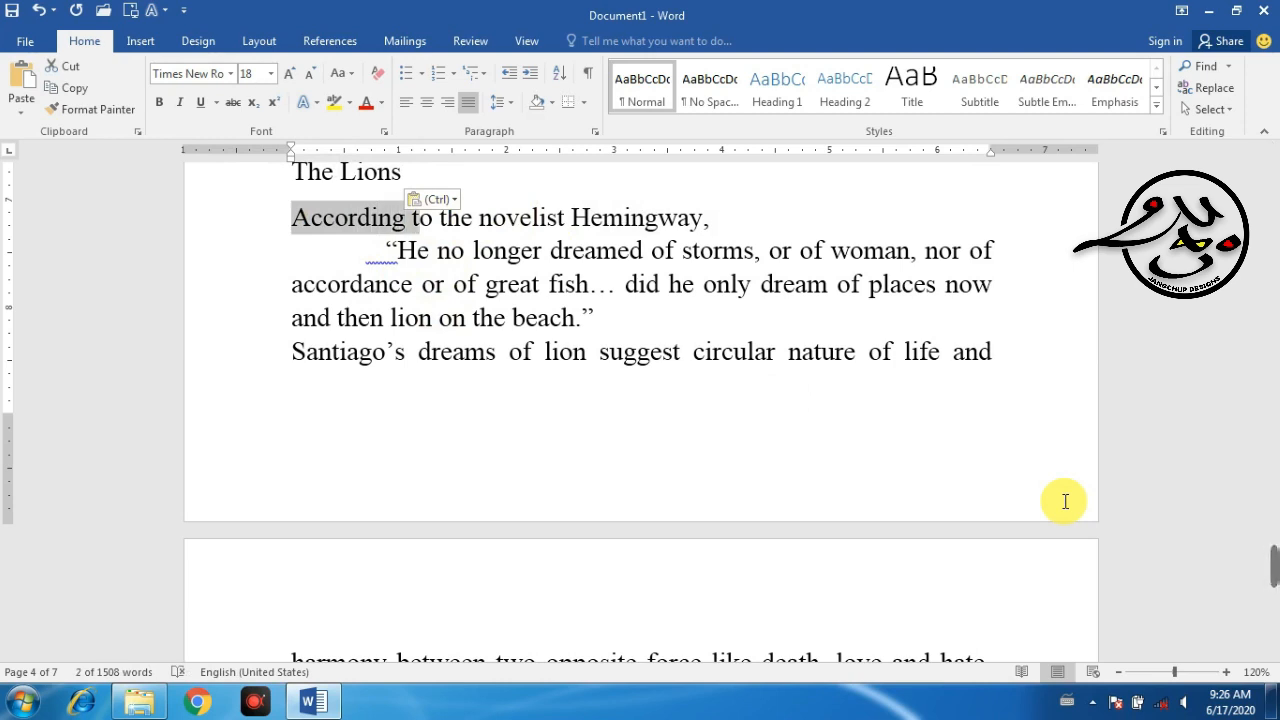
key("shift+Right")
key("shift+Right")
key("shift+Right")
key("shift+Right")
key("shift+Right")
key("shift+Right")
key("shift+Right")
key("shift+Right")
key("shift+Right")
key("shift+Right")
key("shift+Right")
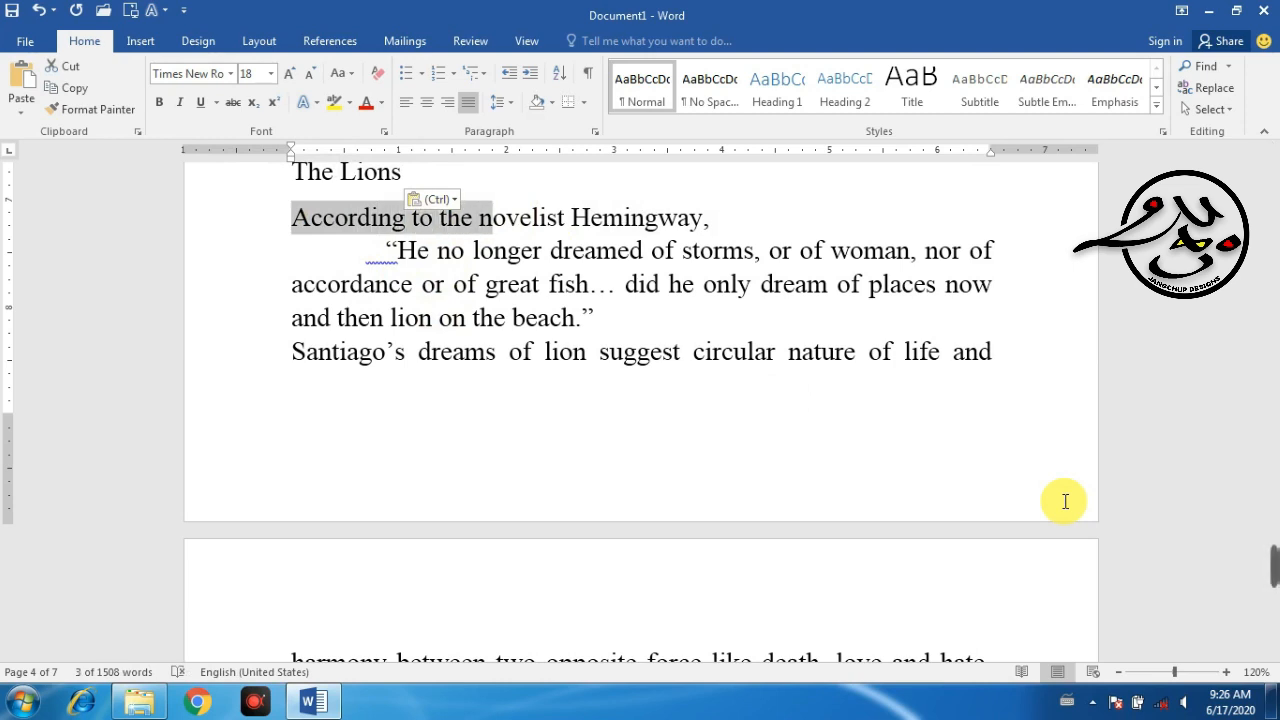
key("shift+Right")
key("shift+Right")
key("shift+Right")
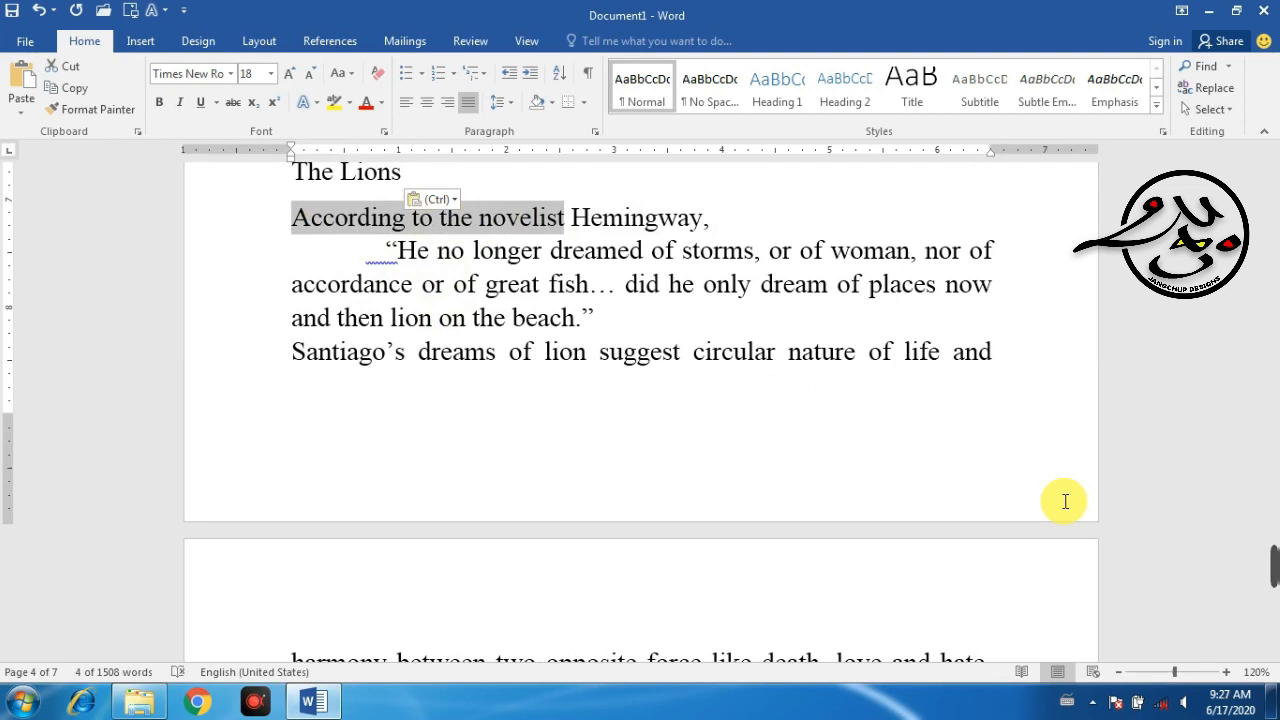
key("ctrl+c")
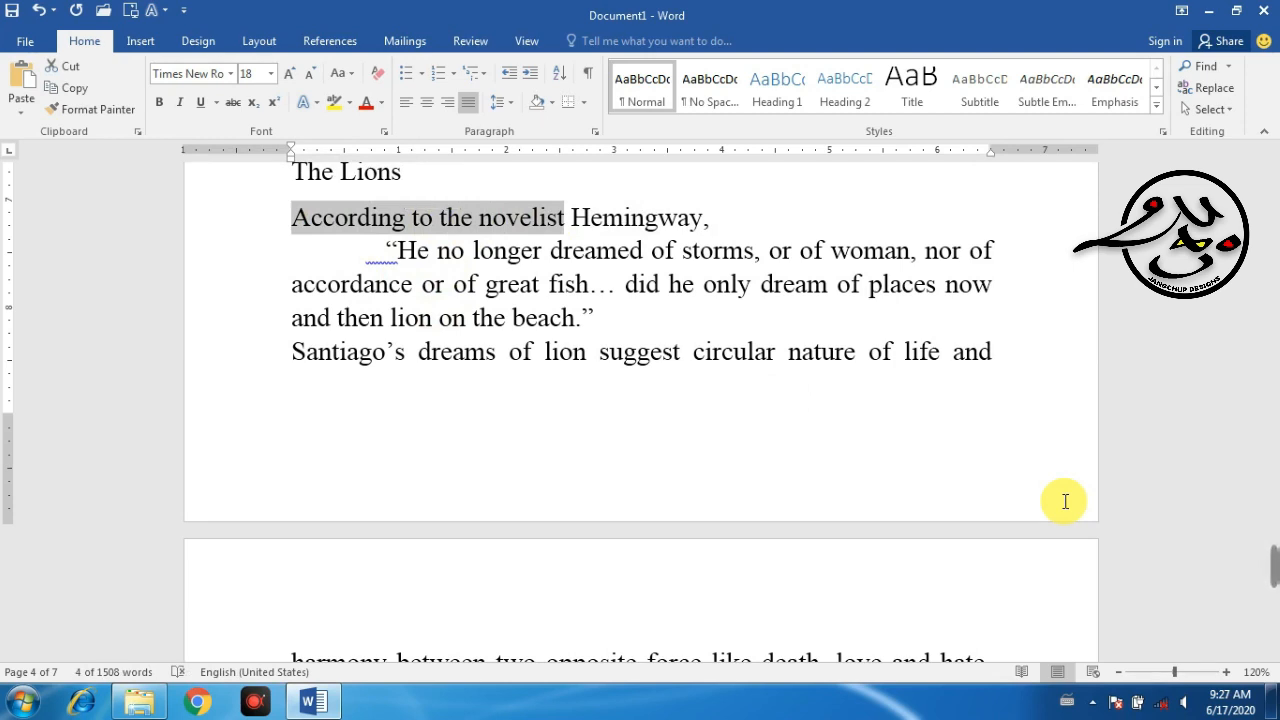
Step: Paste the copied "According to the novelist" on a new line between the lion quotation and "Santiago's dreams of lion"
key("Down")
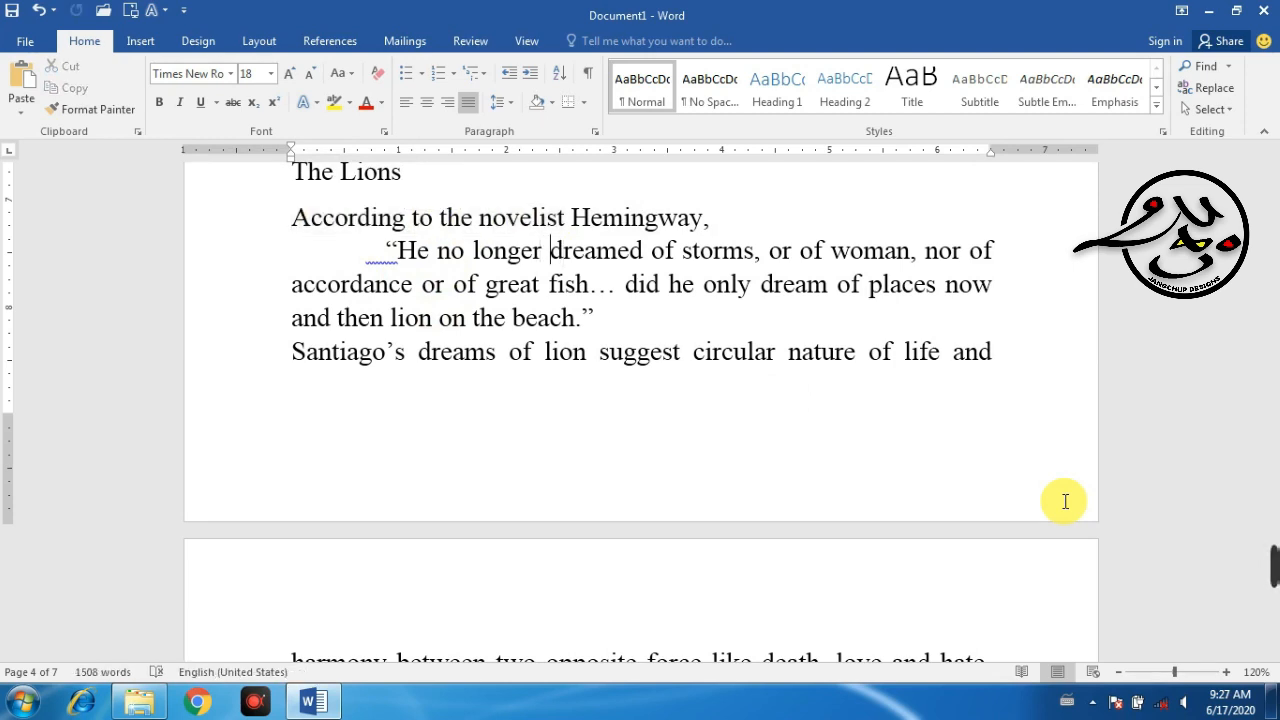
key("Down")
key("Down")
key("Down")
key("Right")
key("Right")
key("Right")
key("Return")
key("Left")
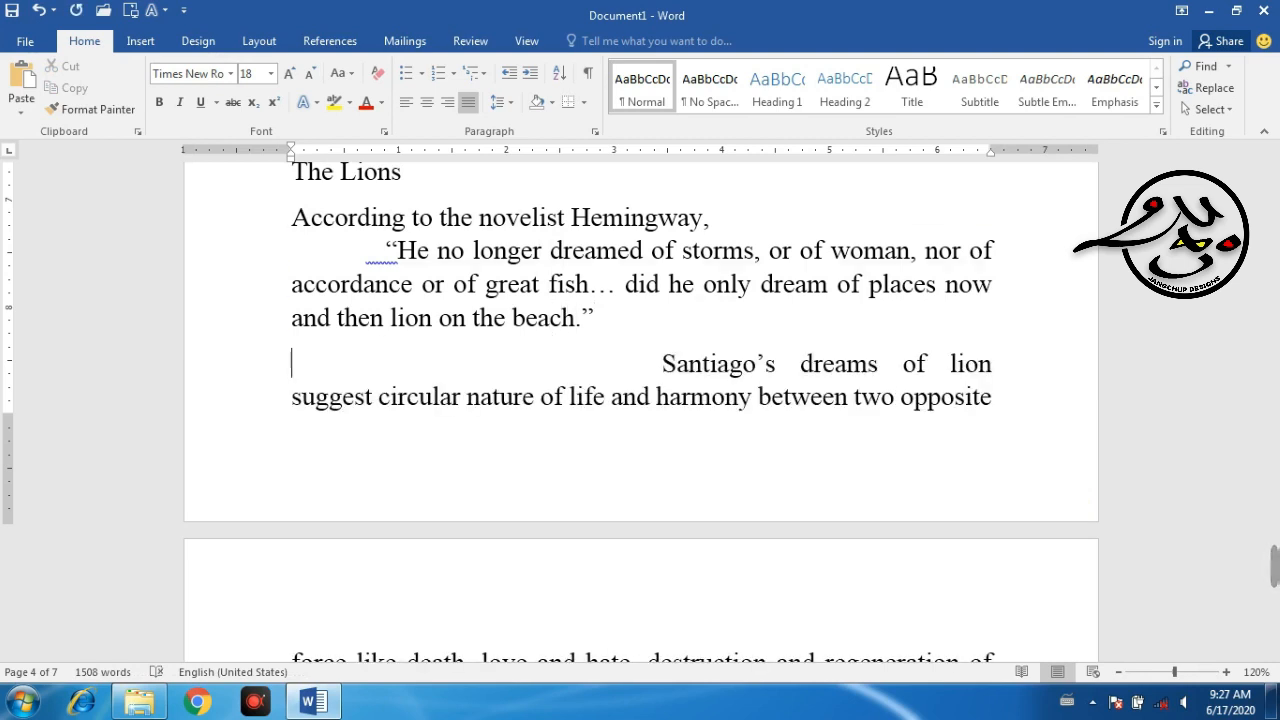
key("ctrl+v")
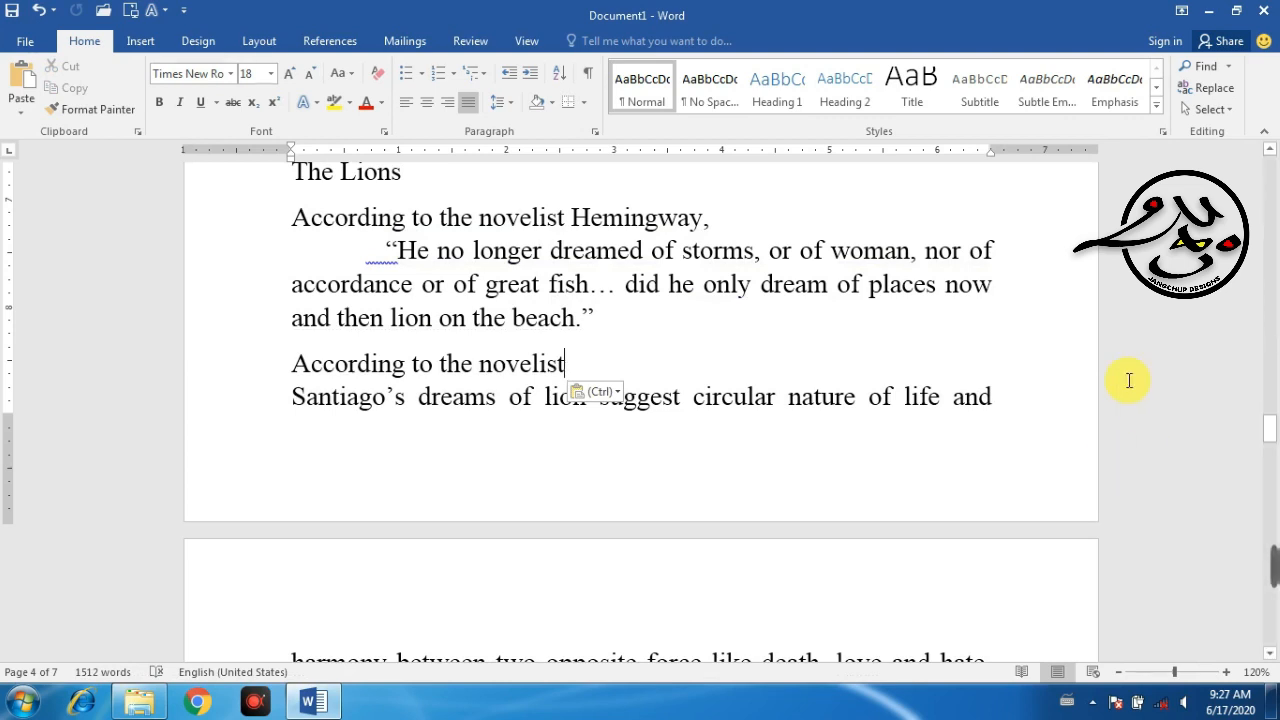
Step: Move the word "Hemingway" to the start of the pasted "According to the novelist" line and undo the move
scroll(648, 287, "up", 2)
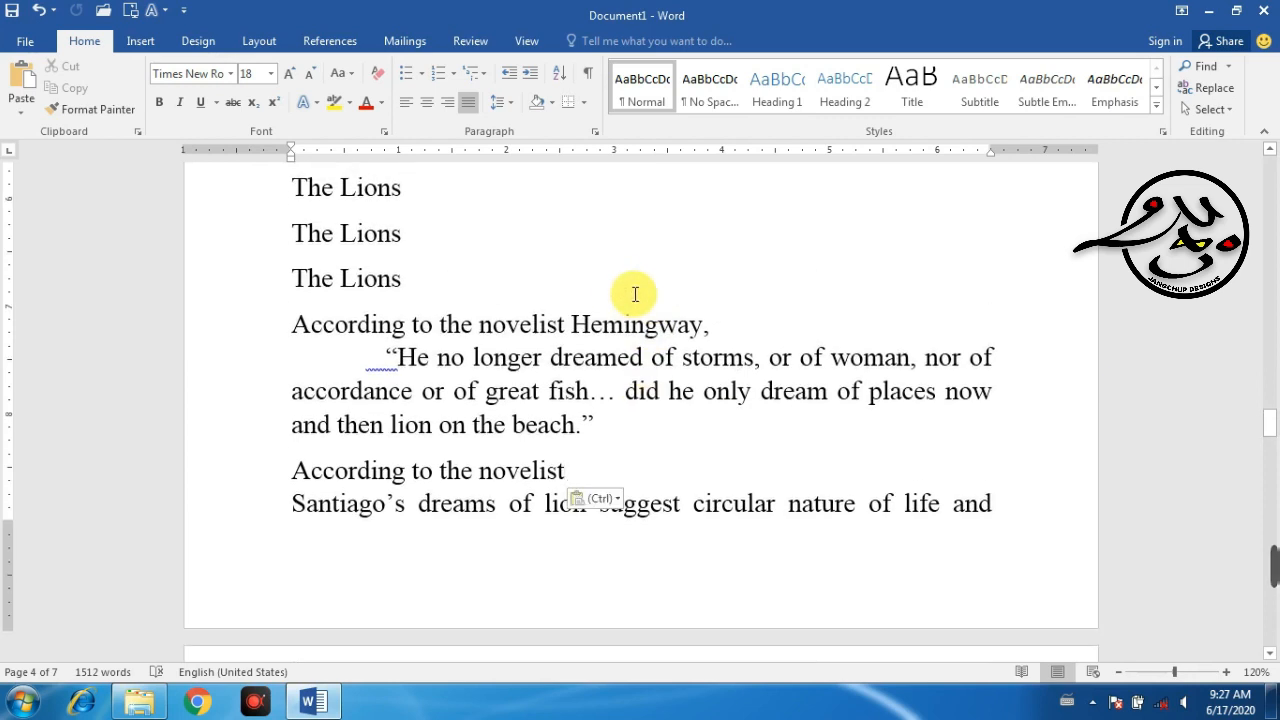
double_click(630, 330)
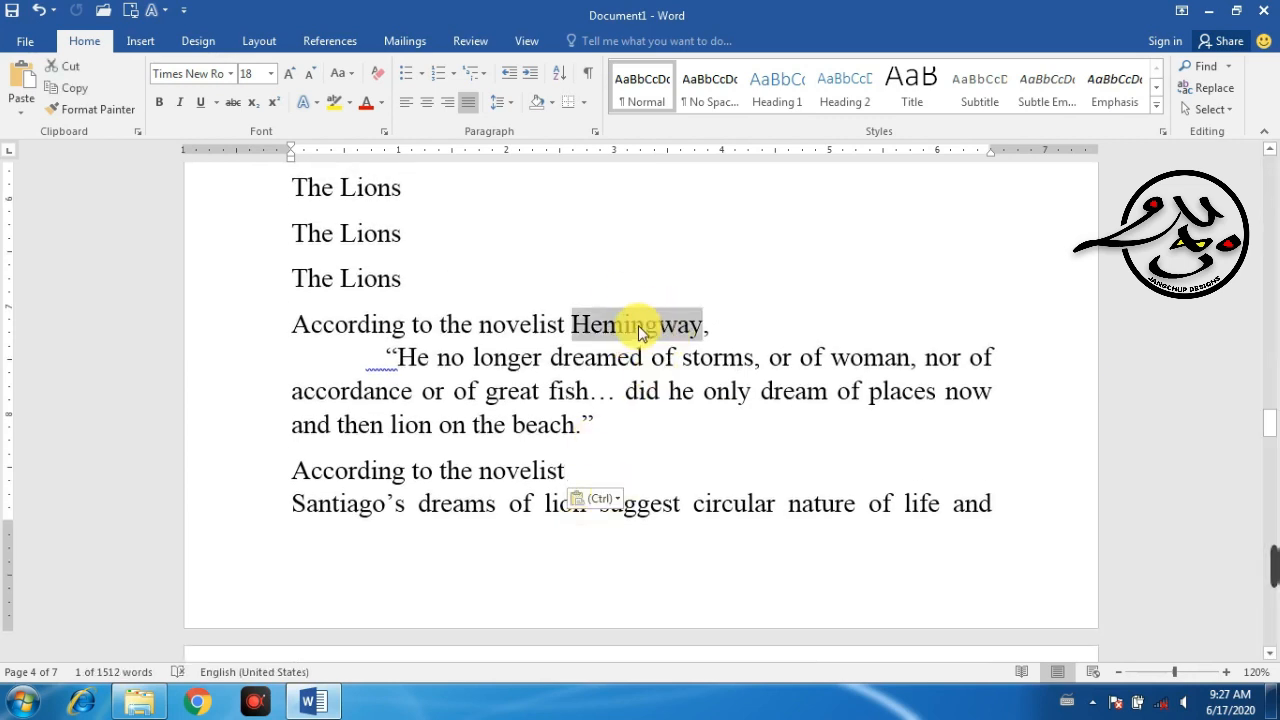
scroll(347, 470, "down", 1)
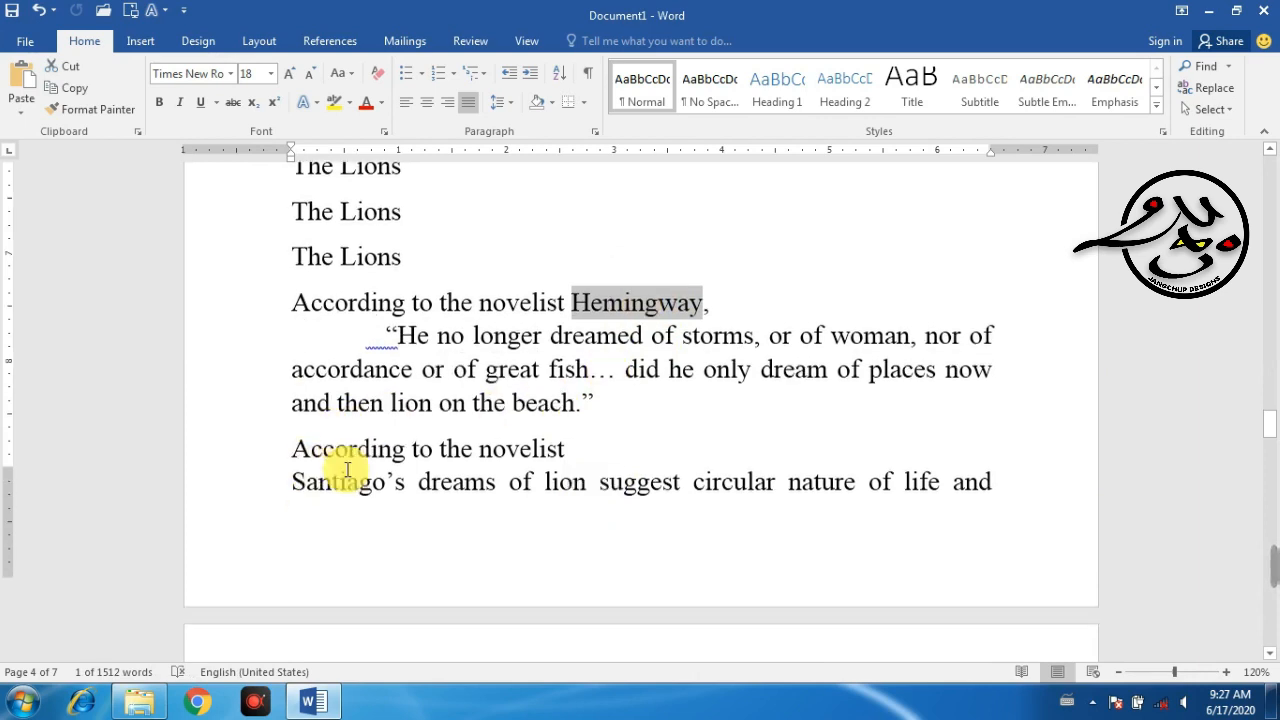
scroll(340, 460, "down", 3)
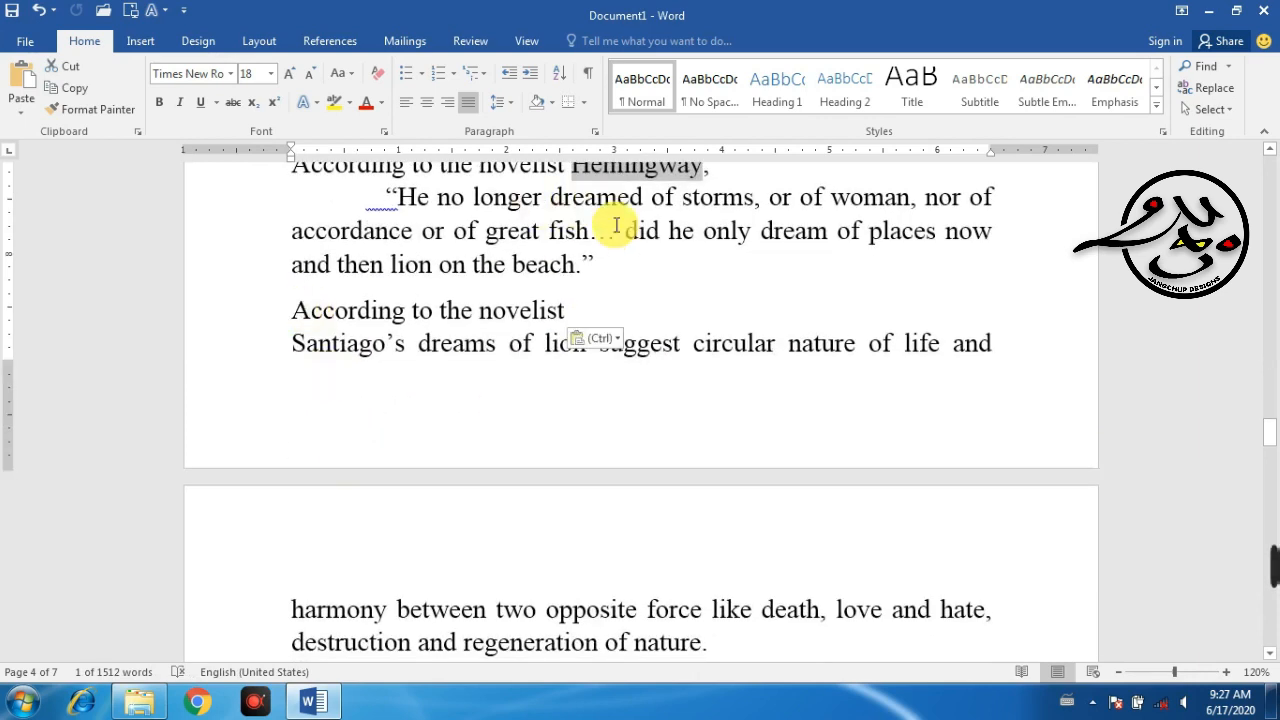
scroll(605, 240, "up", 1)
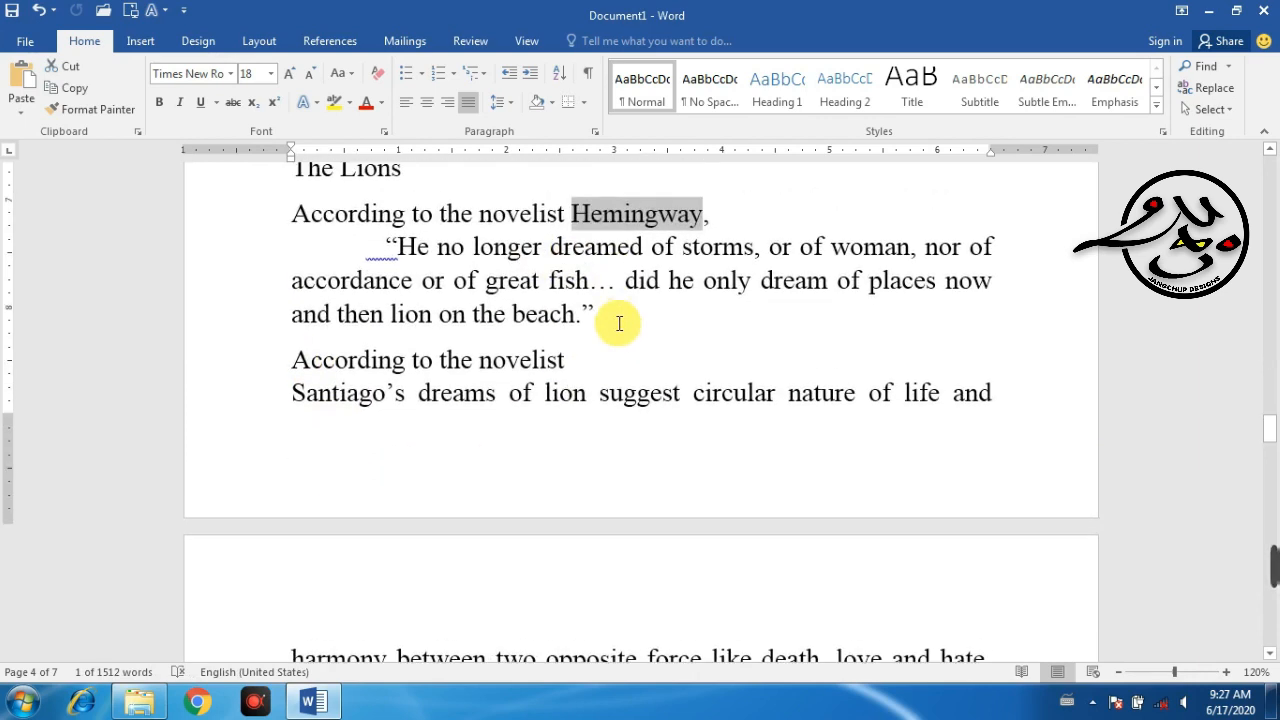
left_click(640, 218)
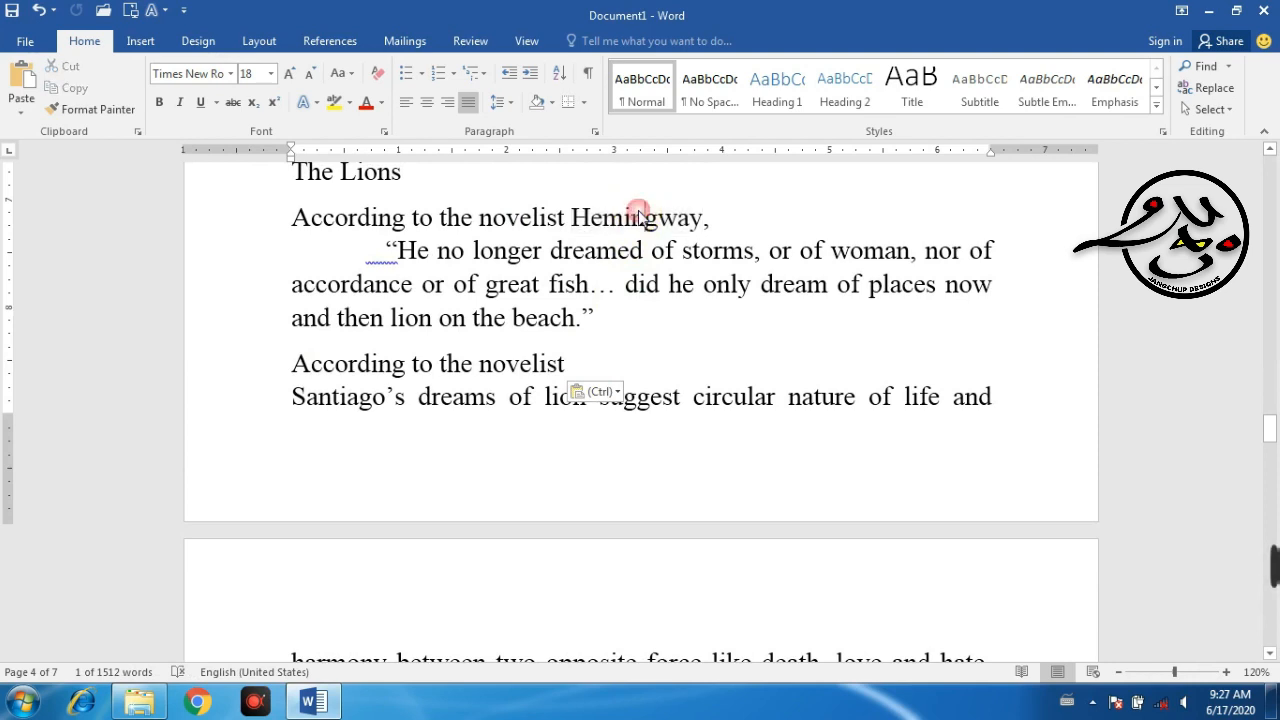
double_click(640, 218)
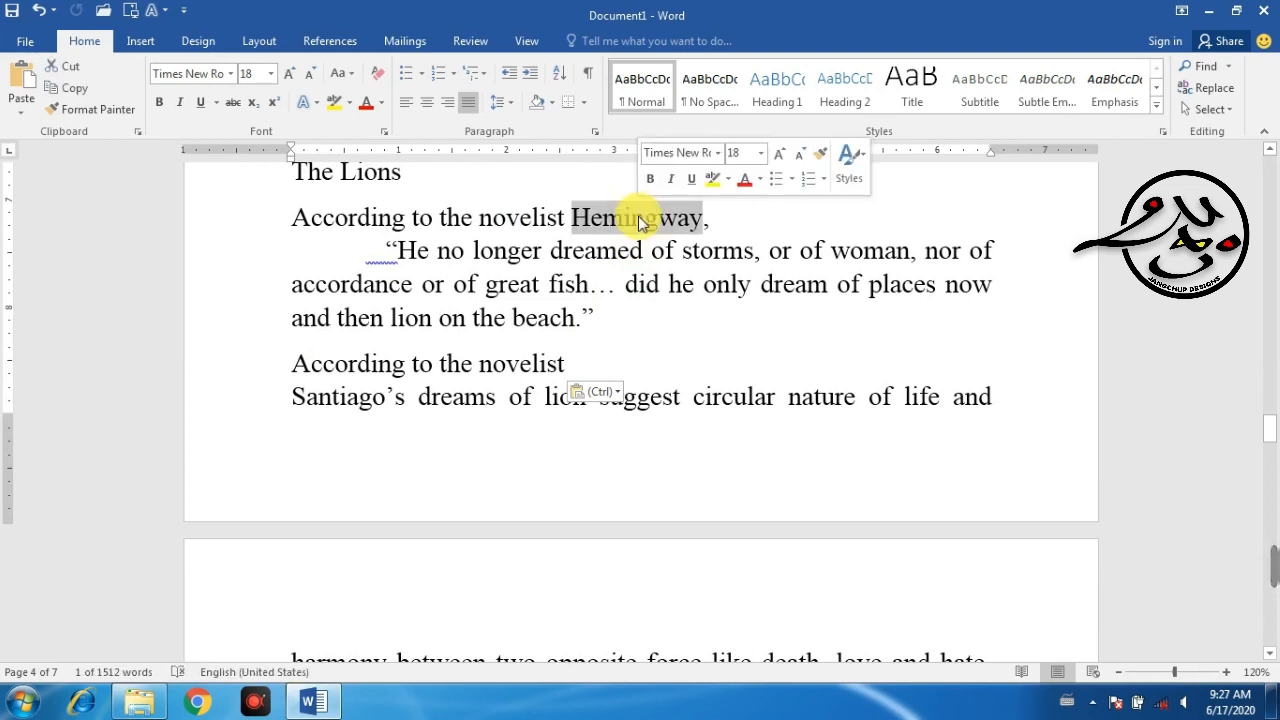
left_click_drag(638, 216, 648, 252)
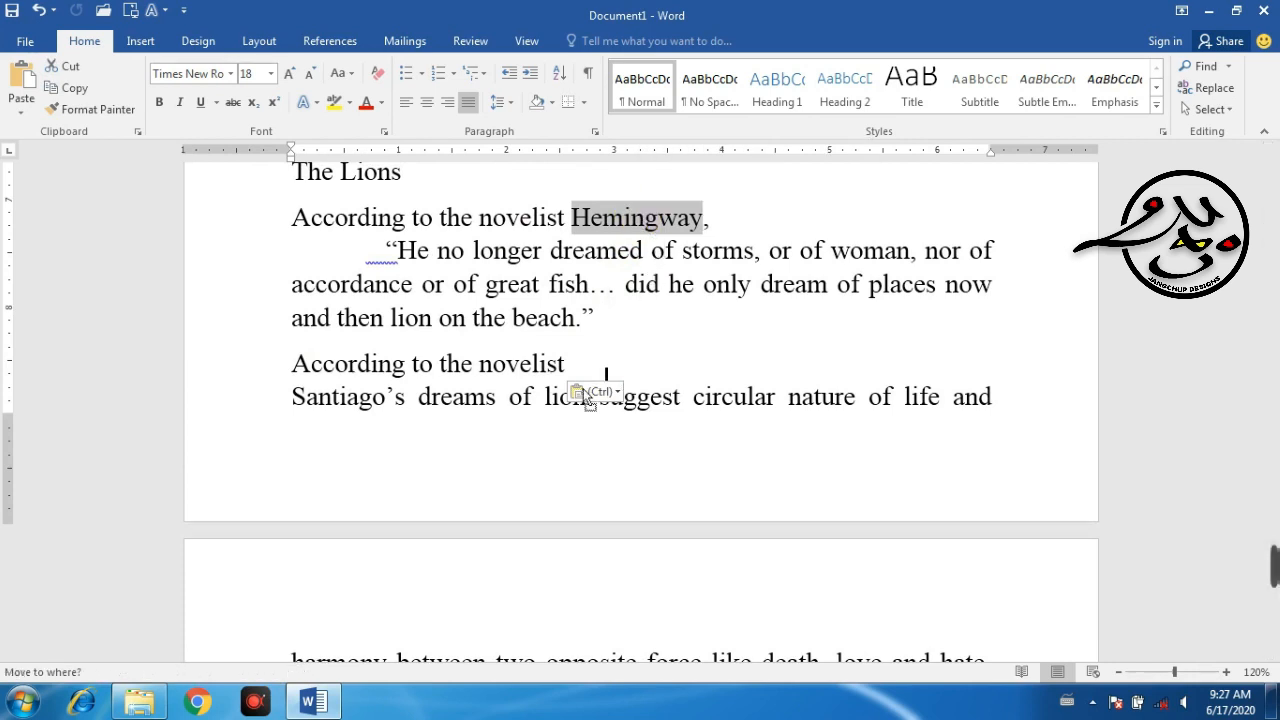
left_click_drag(283, 380, 280, 376)
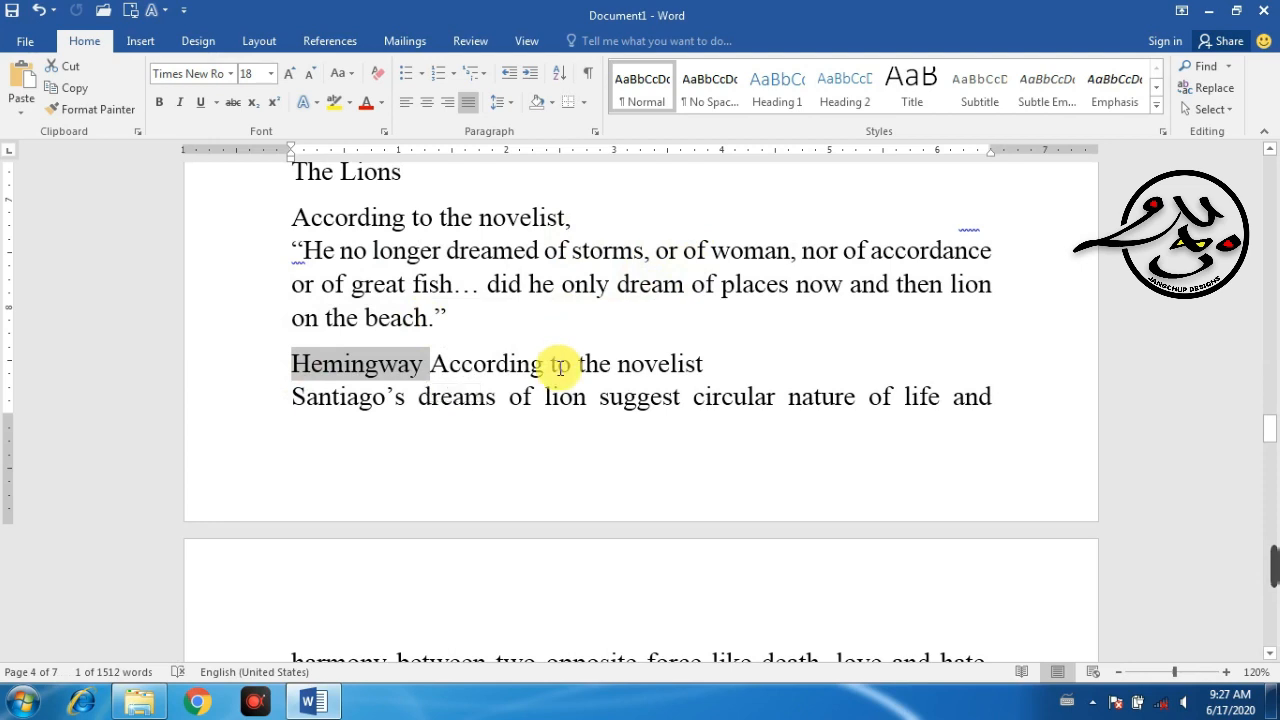
key("ctrl+z")
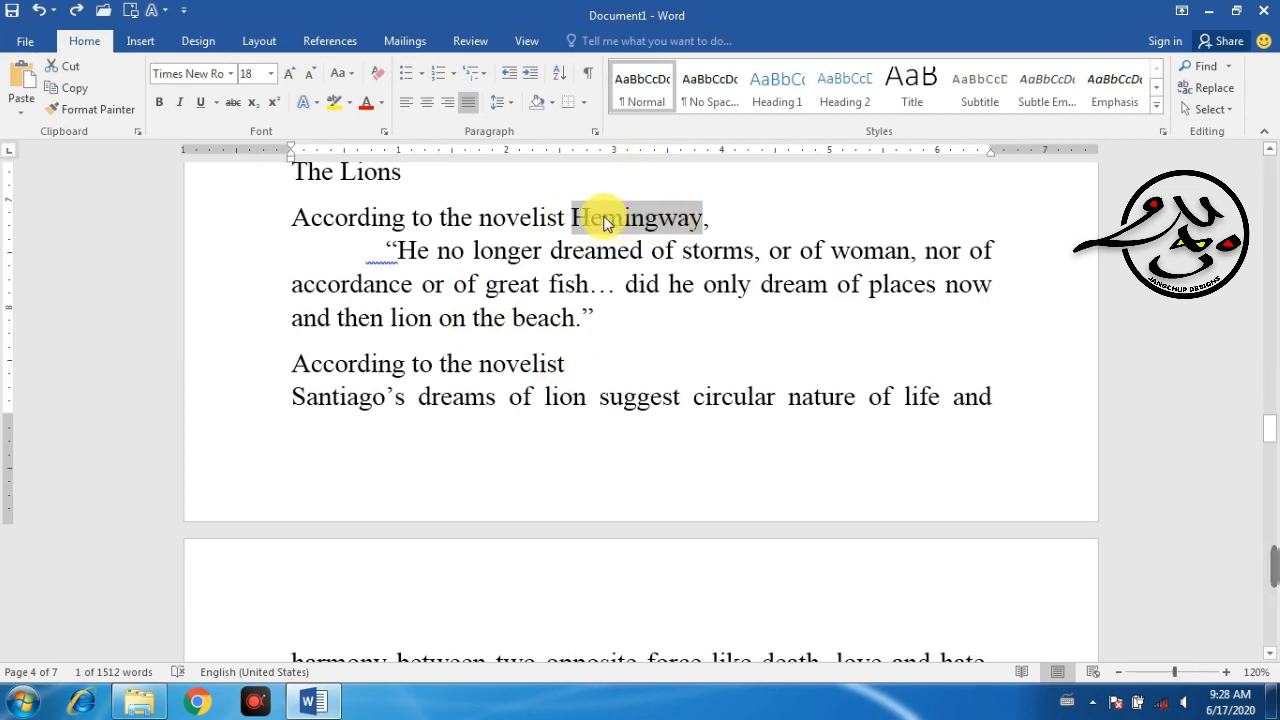
Step: Place a copy of the word "Hemingway" at the start of the pasted "According to the novelist" line, keeping the original
left_click(710, 214)
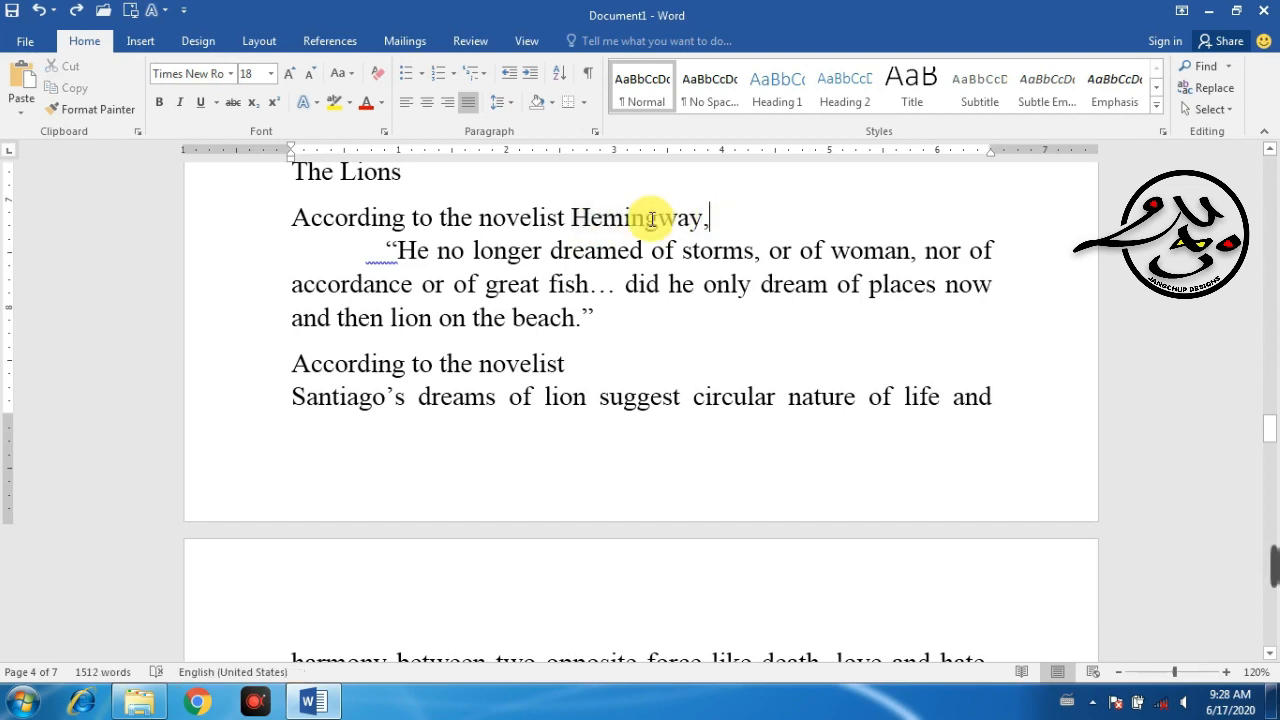
double_click(635, 215)
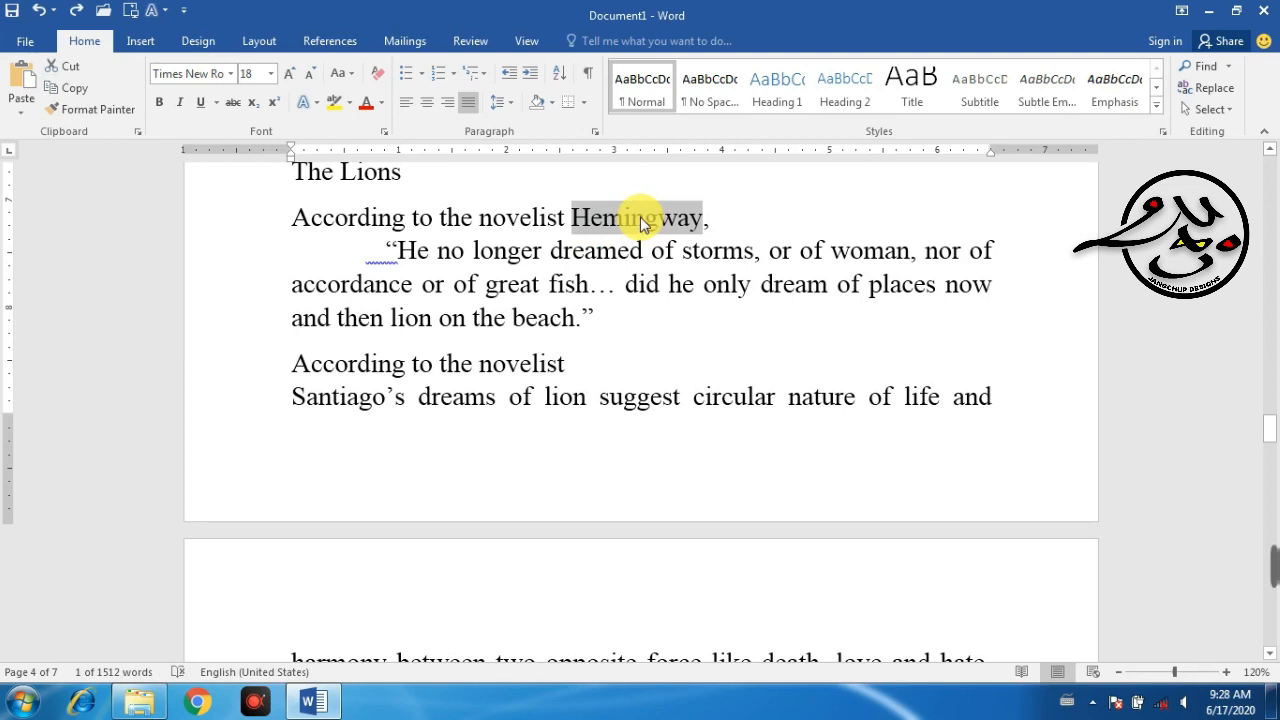
left_click_drag(640, 217, 561, 365)
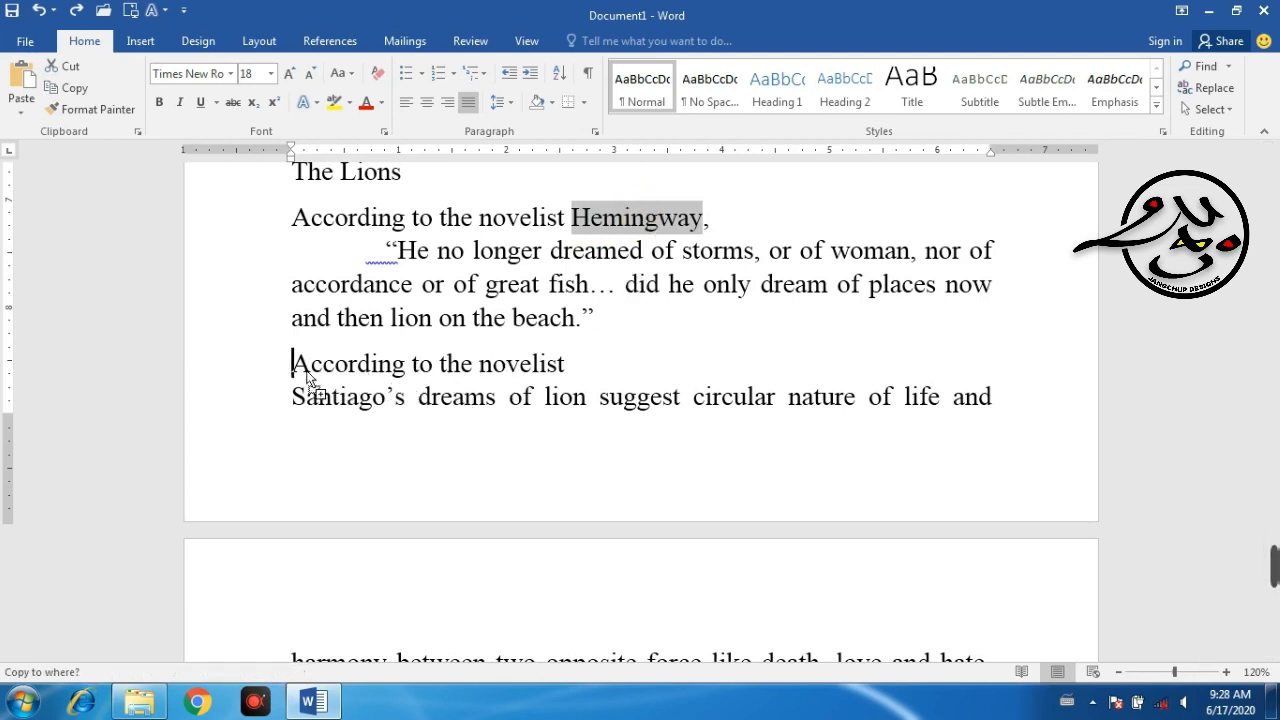
left_click_drag(306, 373, 306, 373)
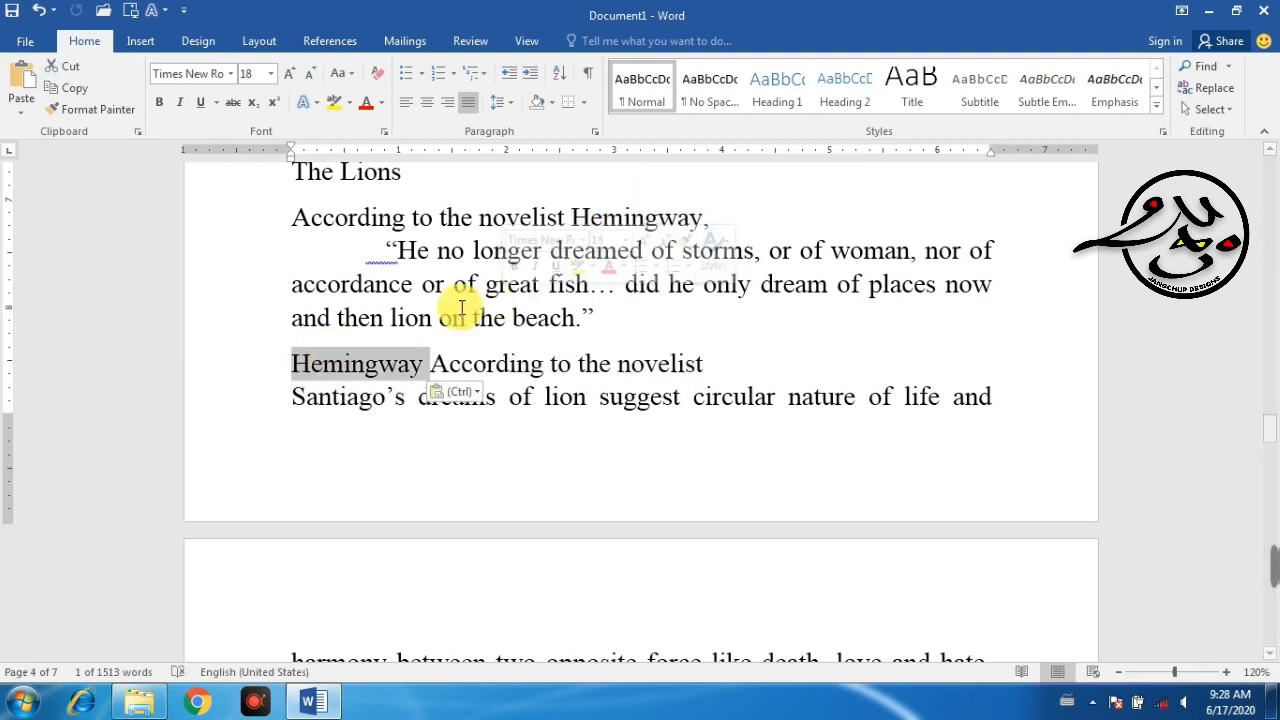
Step: Place further copies of "Hemingway" before "harmony between two opposite force" and before "Marlin symbolized strength" under The Marlin
scroll(390, 362, "down", 3)
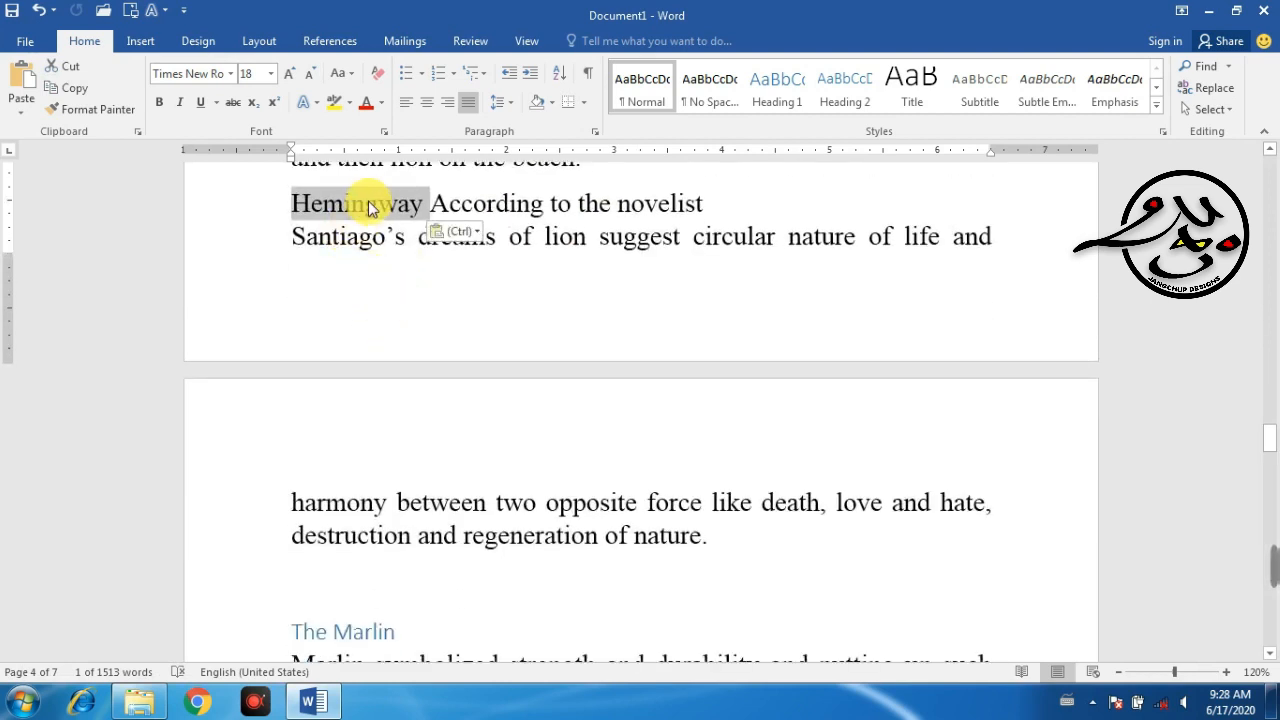
left_click_drag(368, 207, 410, 358)
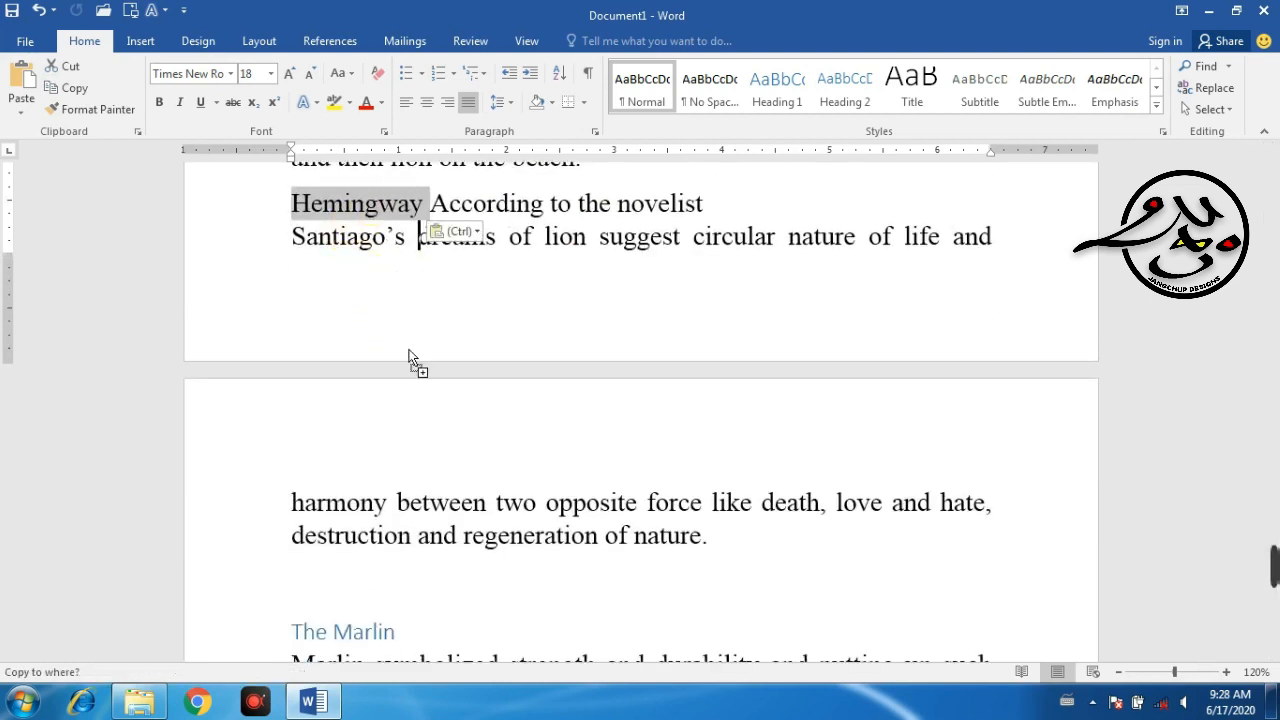
left_click_drag(323, 489, 298, 492)
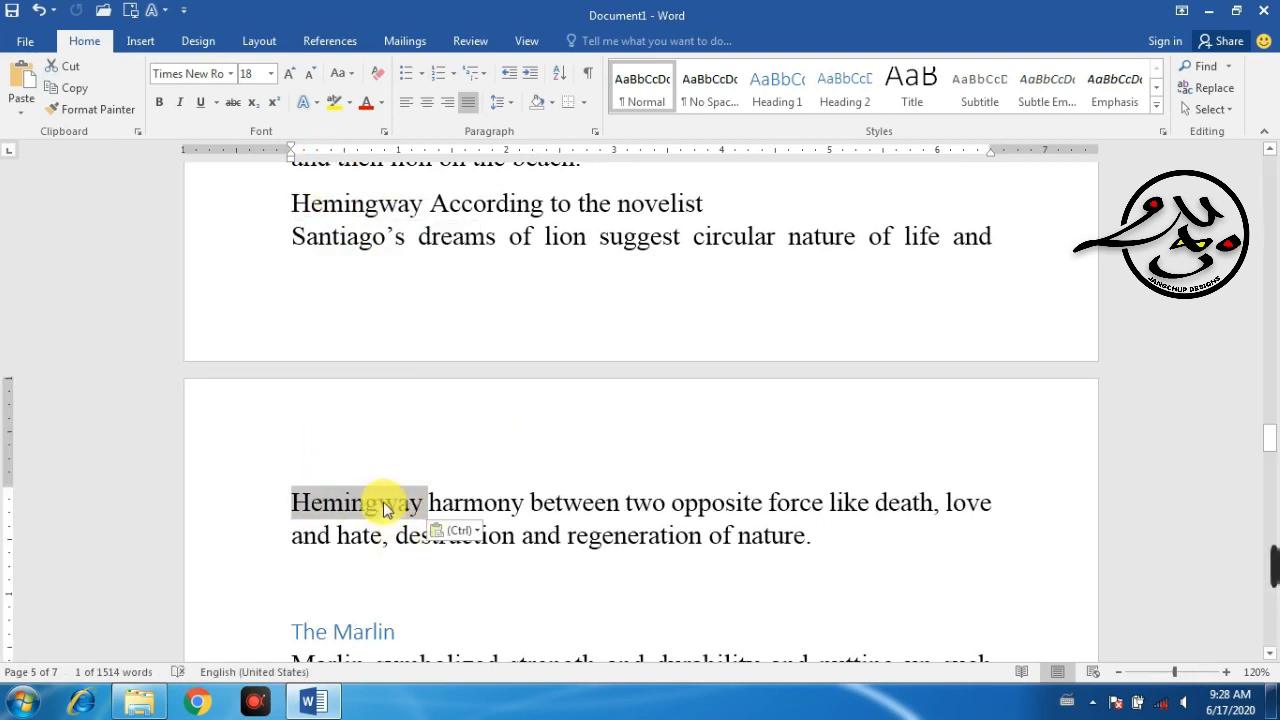
left_click_drag(379, 508, 297, 438)
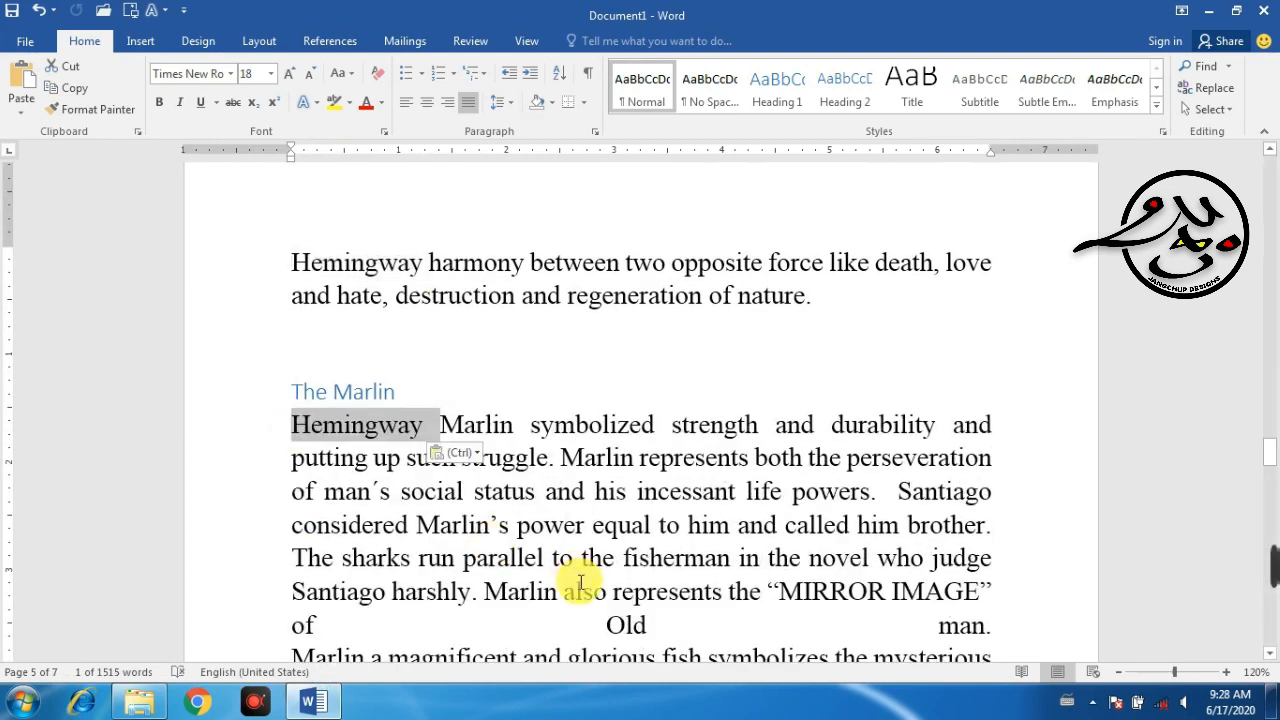
Step: Move "Hemingway" from before "harmony between" to the start of the paragraph under The Marlin
left_click(528, 424)
left_click(365, 264)
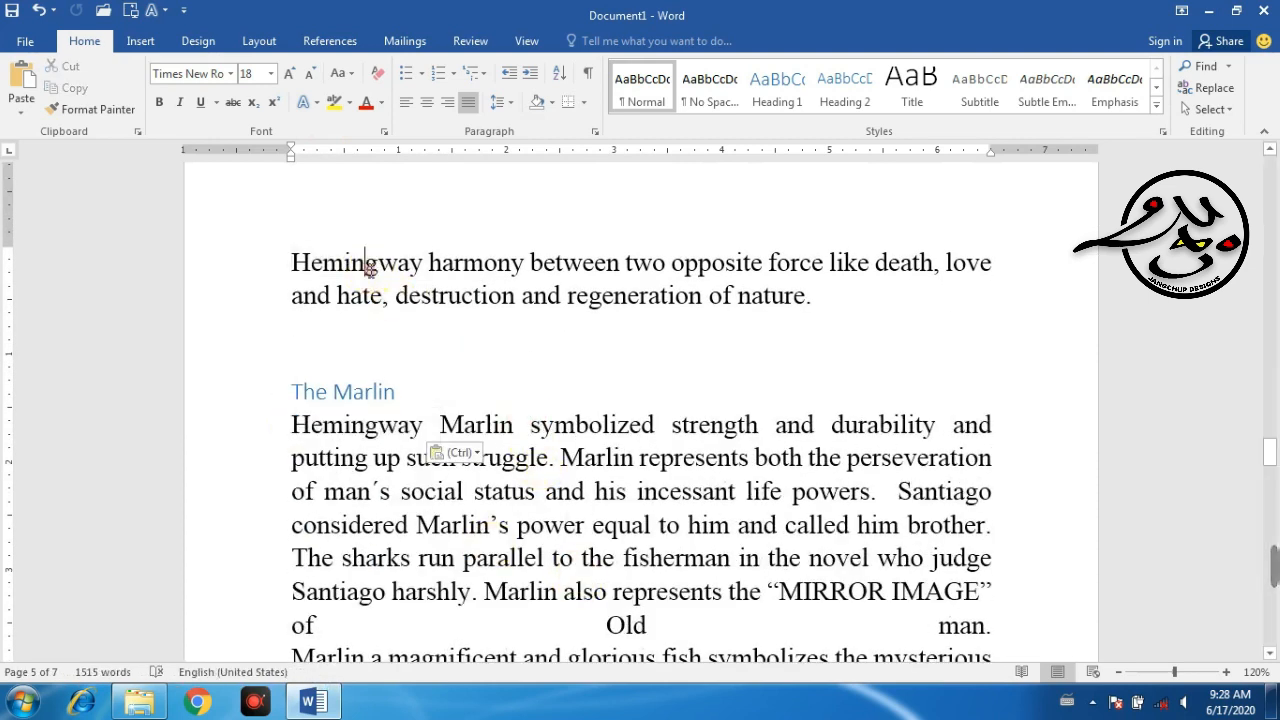
double_click(368, 268)
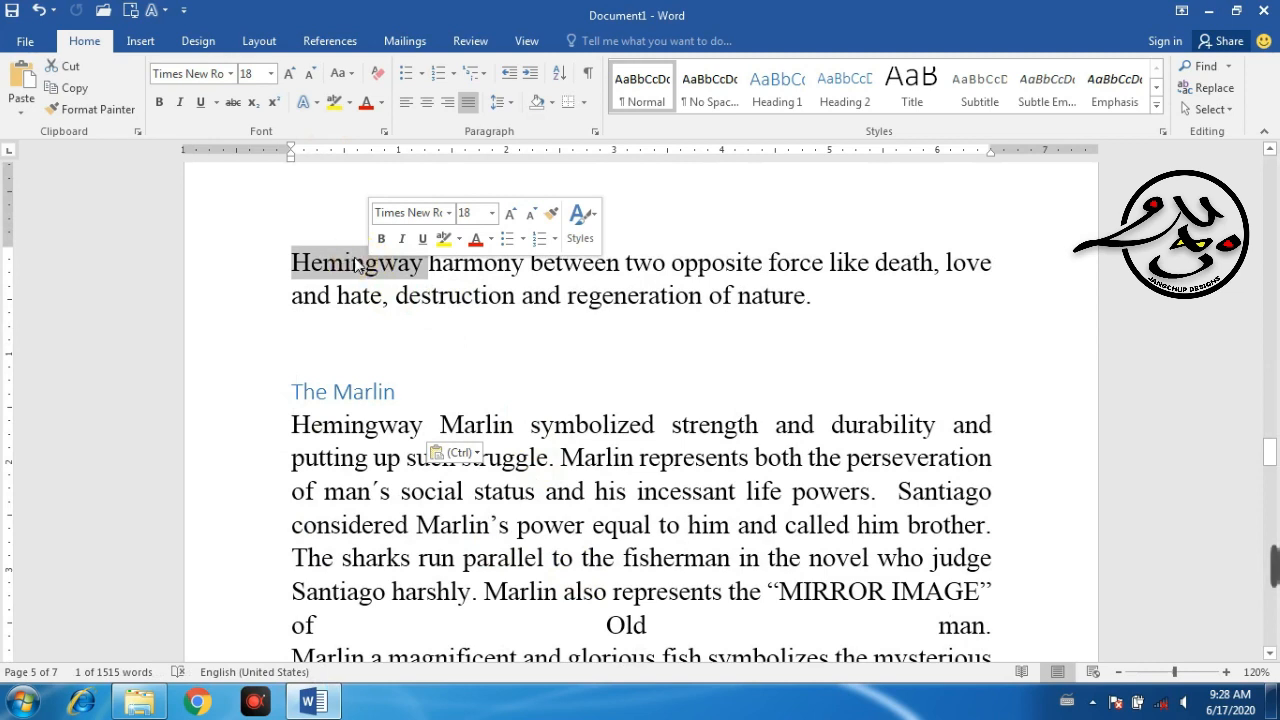
left_click_drag(372, 268, 380, 290)
left_click_drag(305, 443, 305, 443)
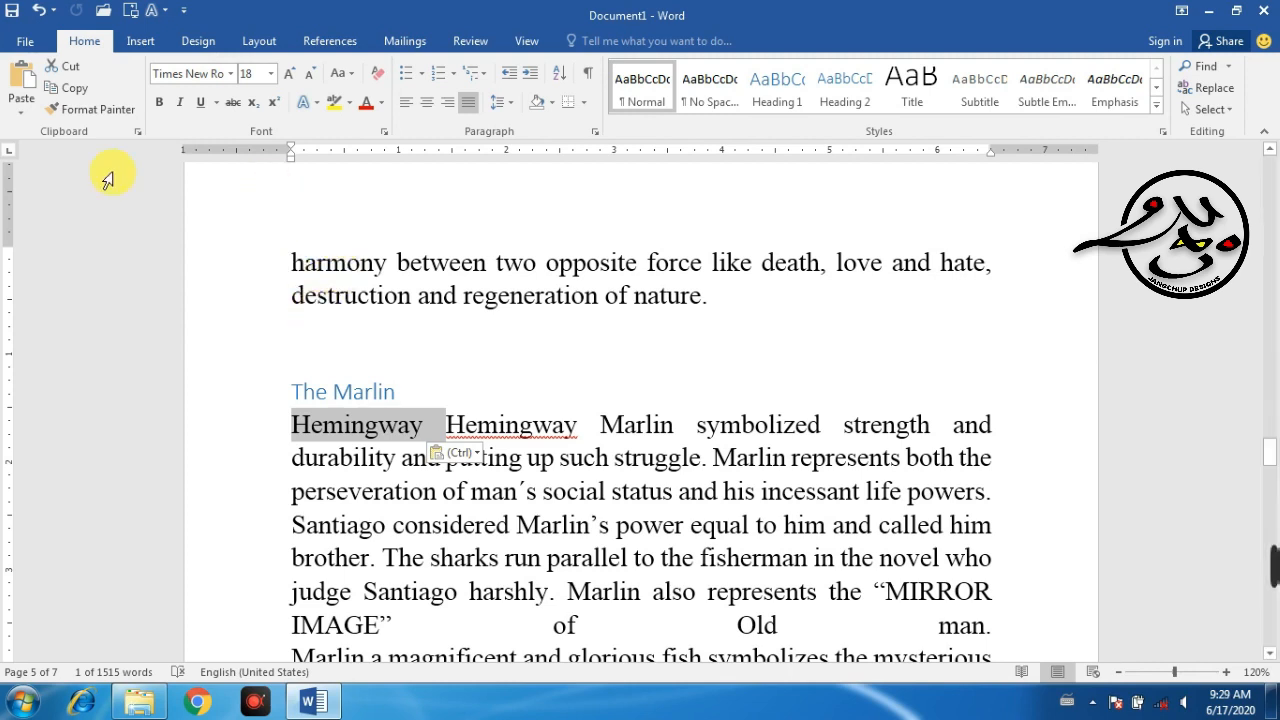
left_click(22, 100)
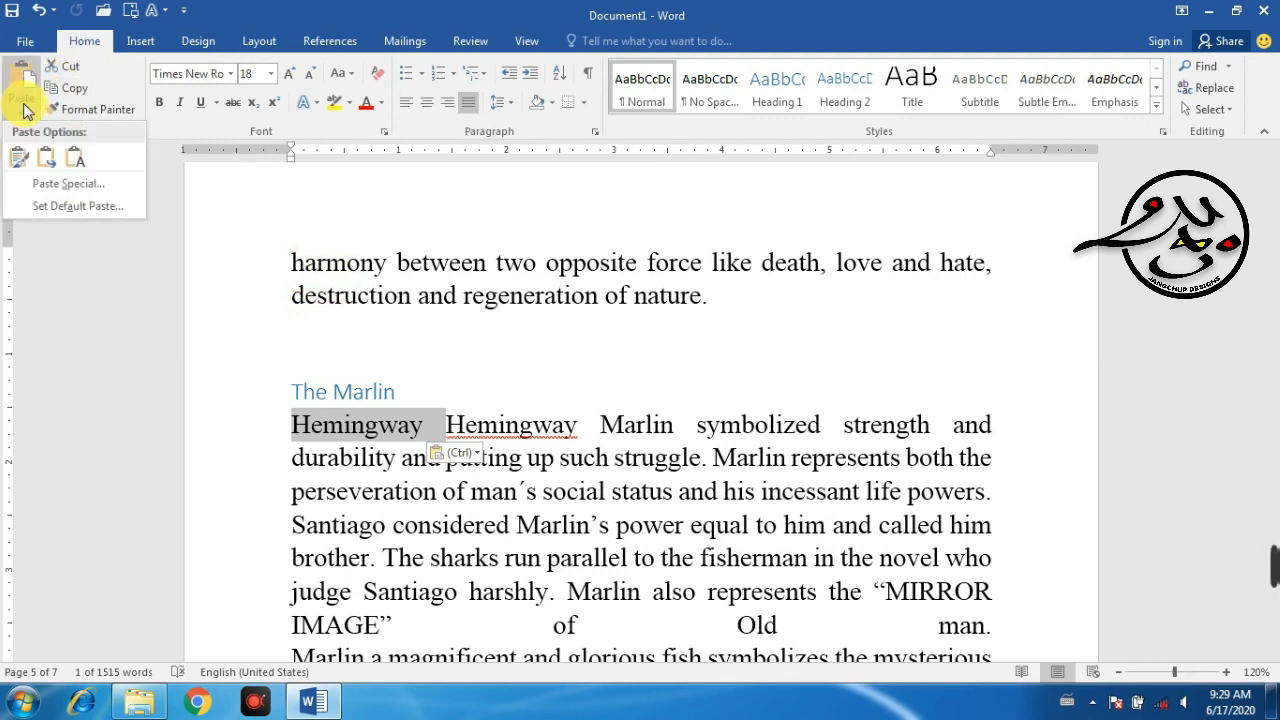
left_click(400, 228)
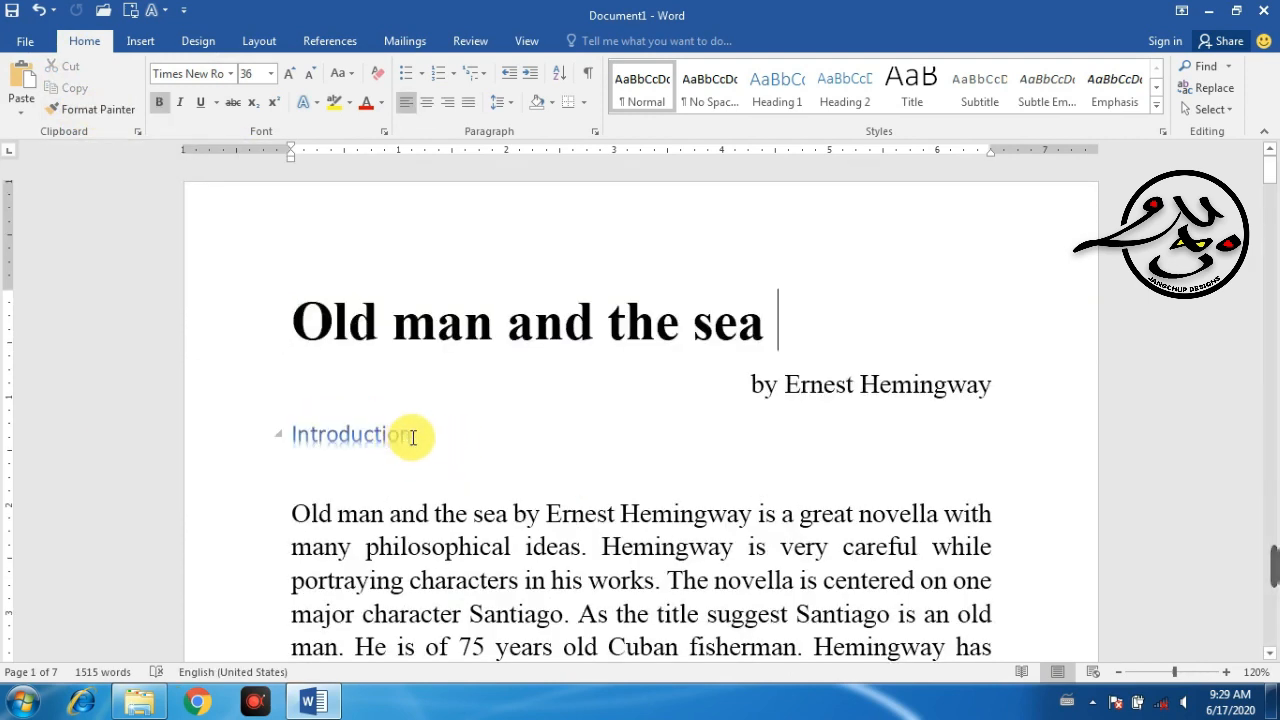
Step: Color the "Introduction" heading on the first page red and apply the black text effect preset with a blue shadow
left_click_drag(412, 436, 287, 435)
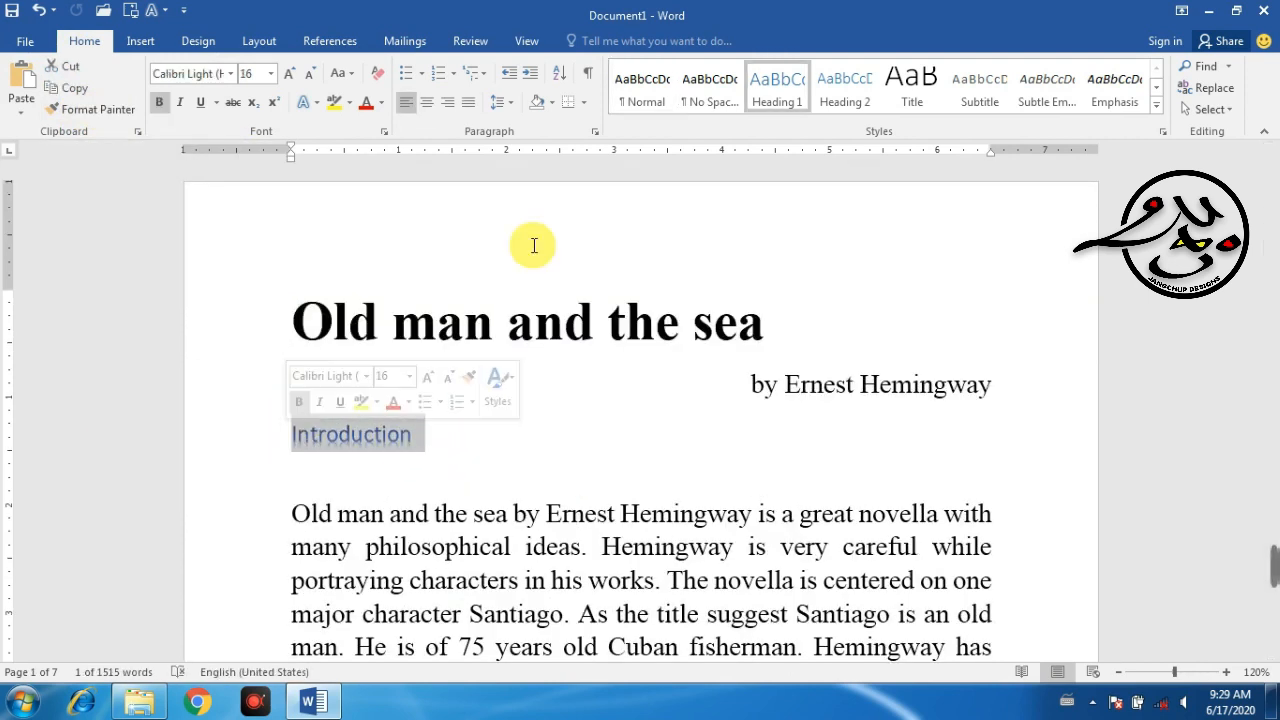
left_click(772, 95)
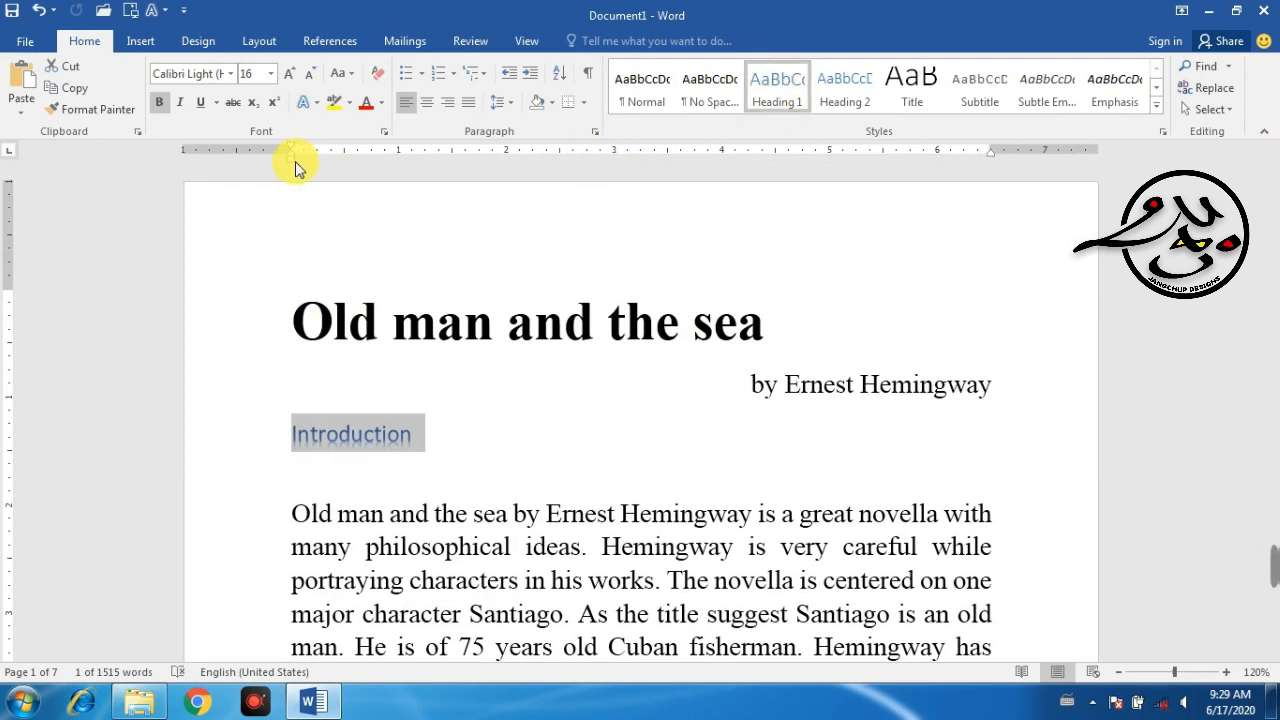
left_click(369, 102)
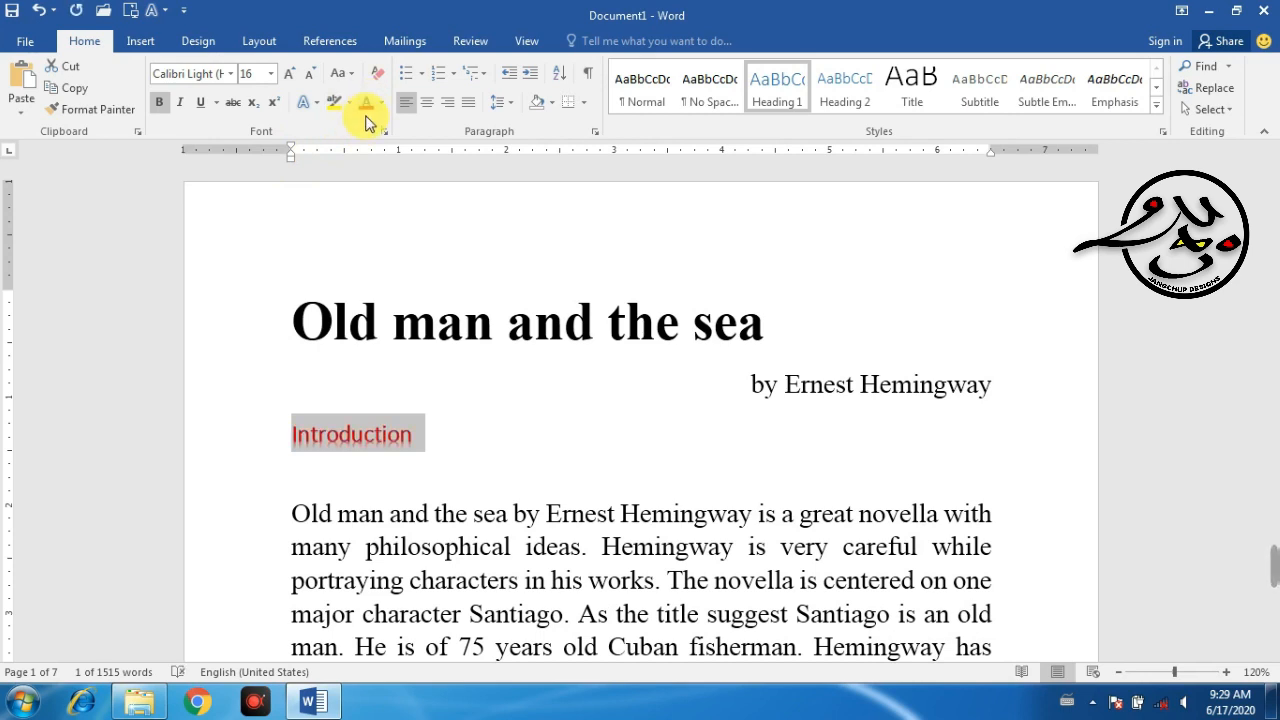
left_click(309, 101)
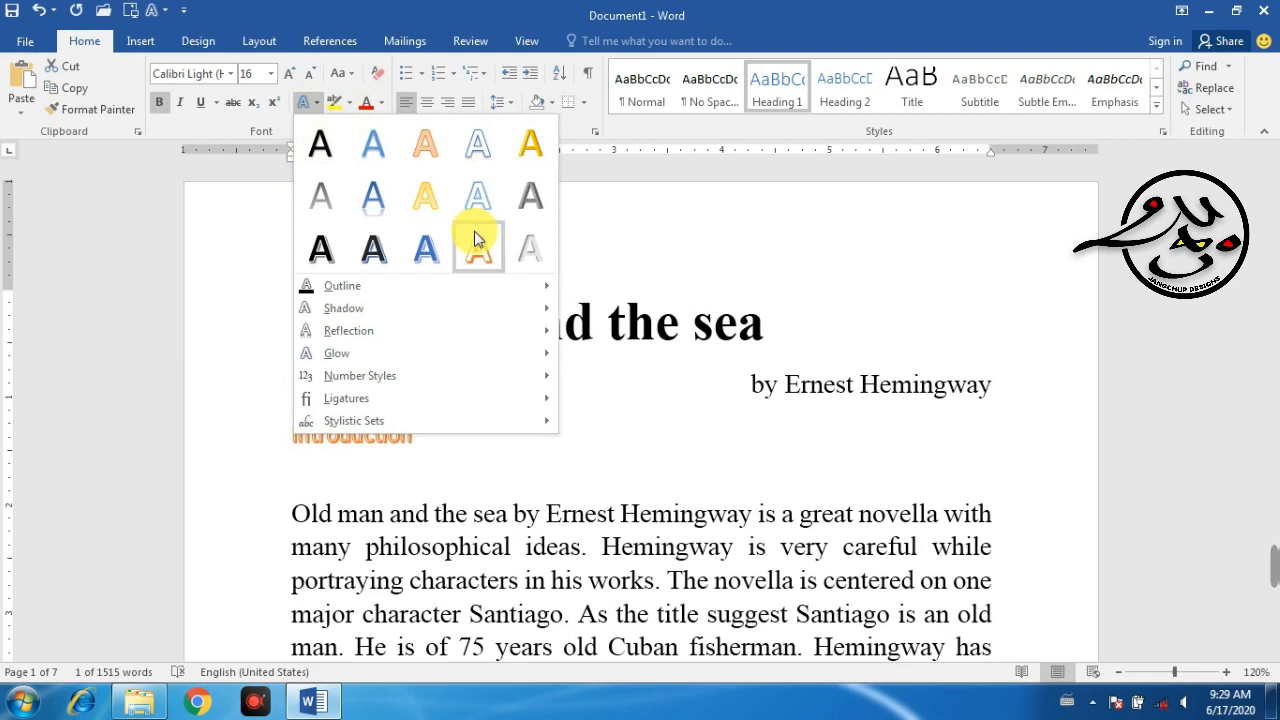
left_click(382, 252)
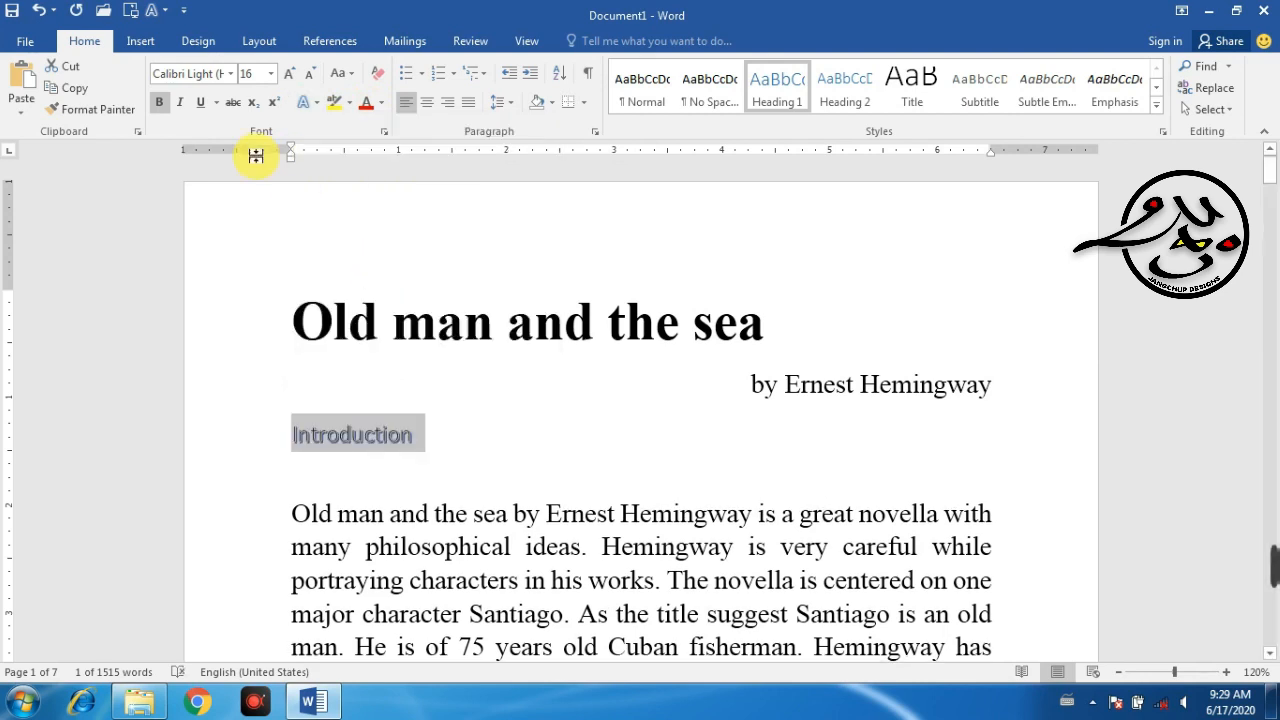
Step: Set the "Introduction" heading to size 24 in red italics, remove its underline, and clear the selection
left_click(269, 74)
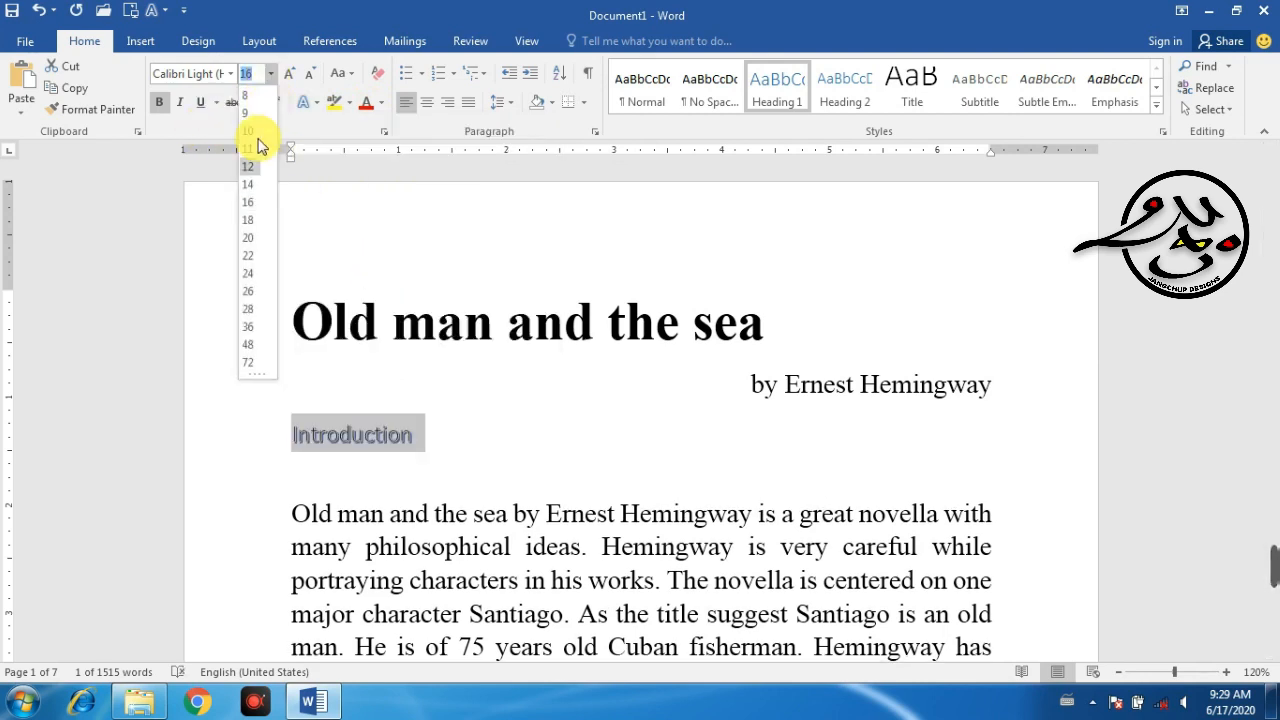
left_click(244, 278)
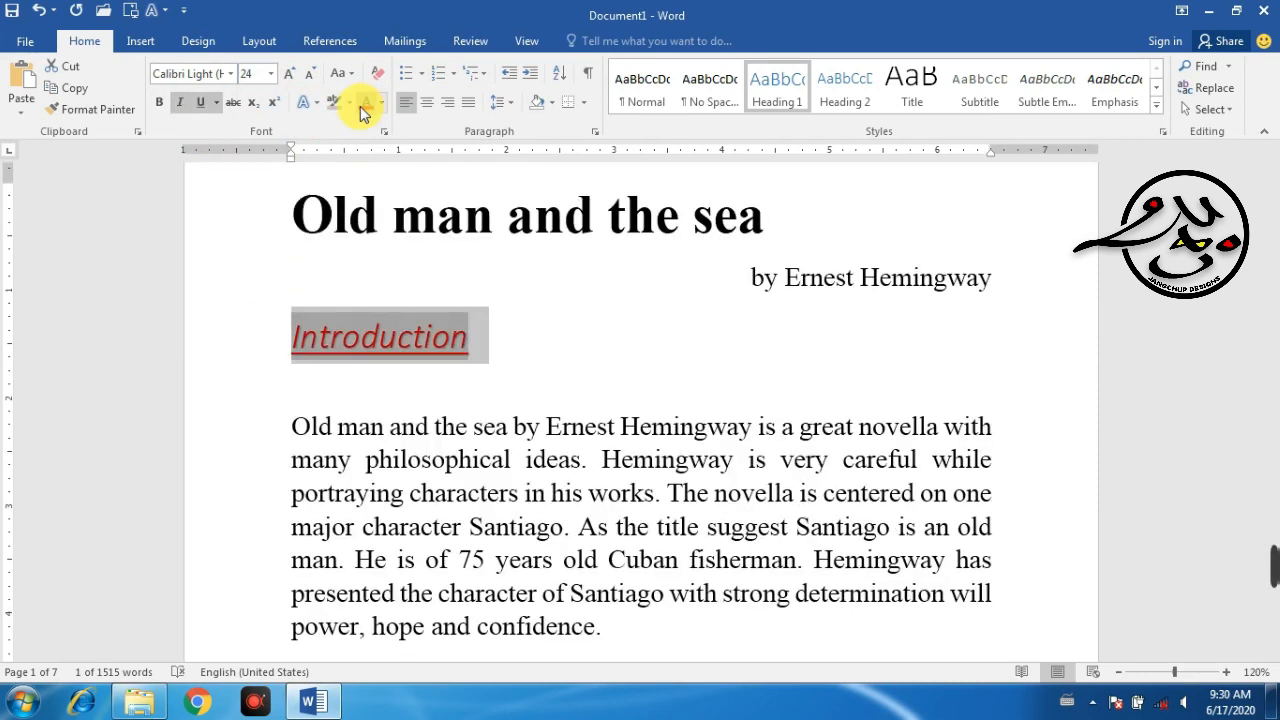
left_click(201, 102)
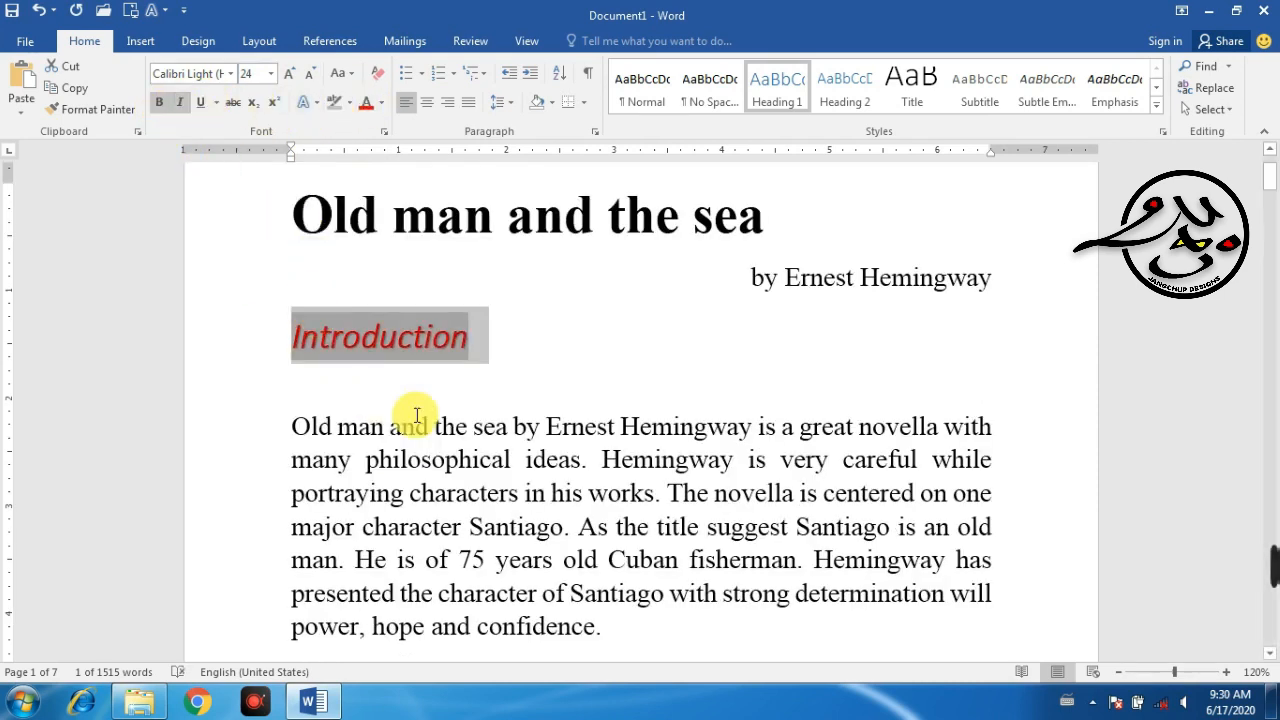
left_click(507, 350)
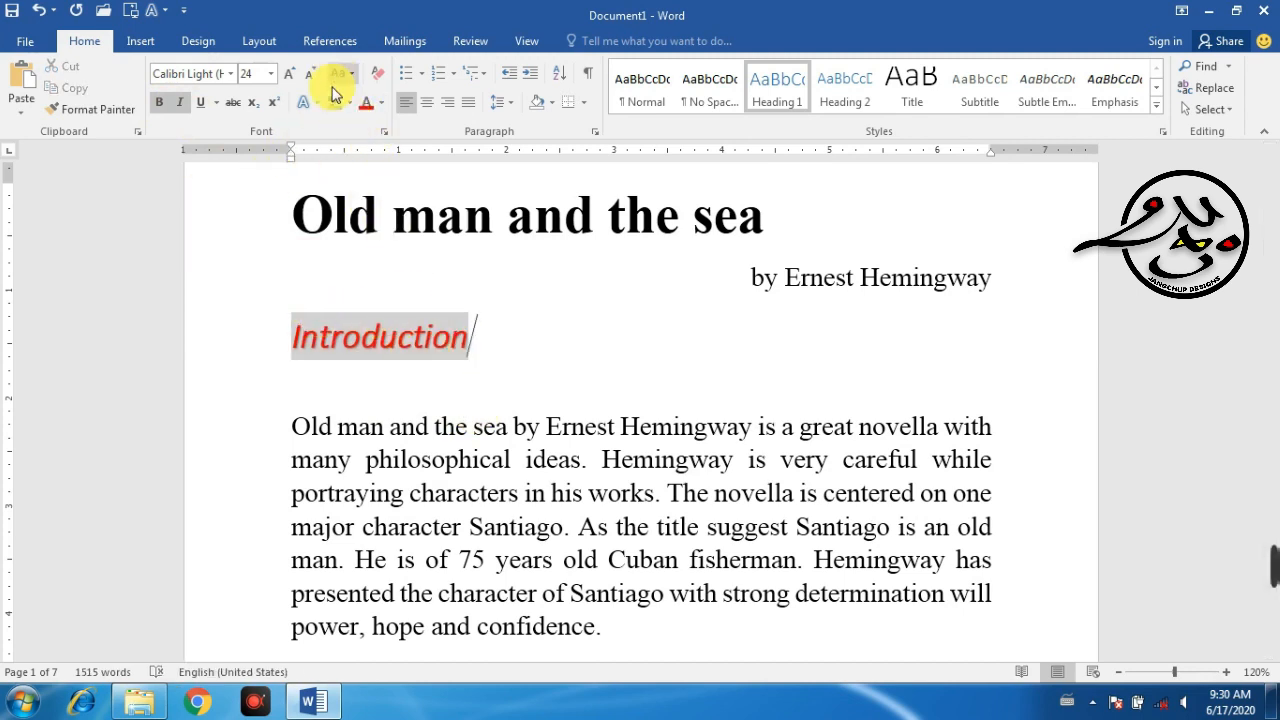
double_click(398, 326)
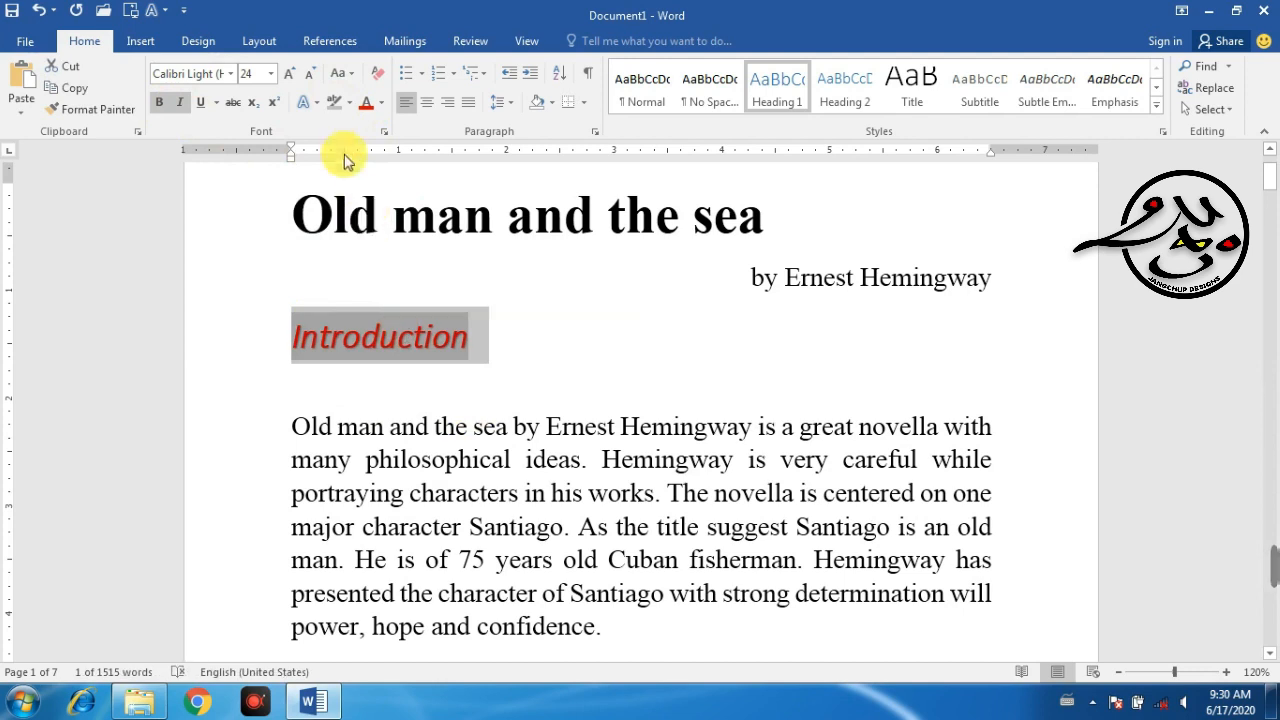
left_click(351, 102)
left_click(378, 211)
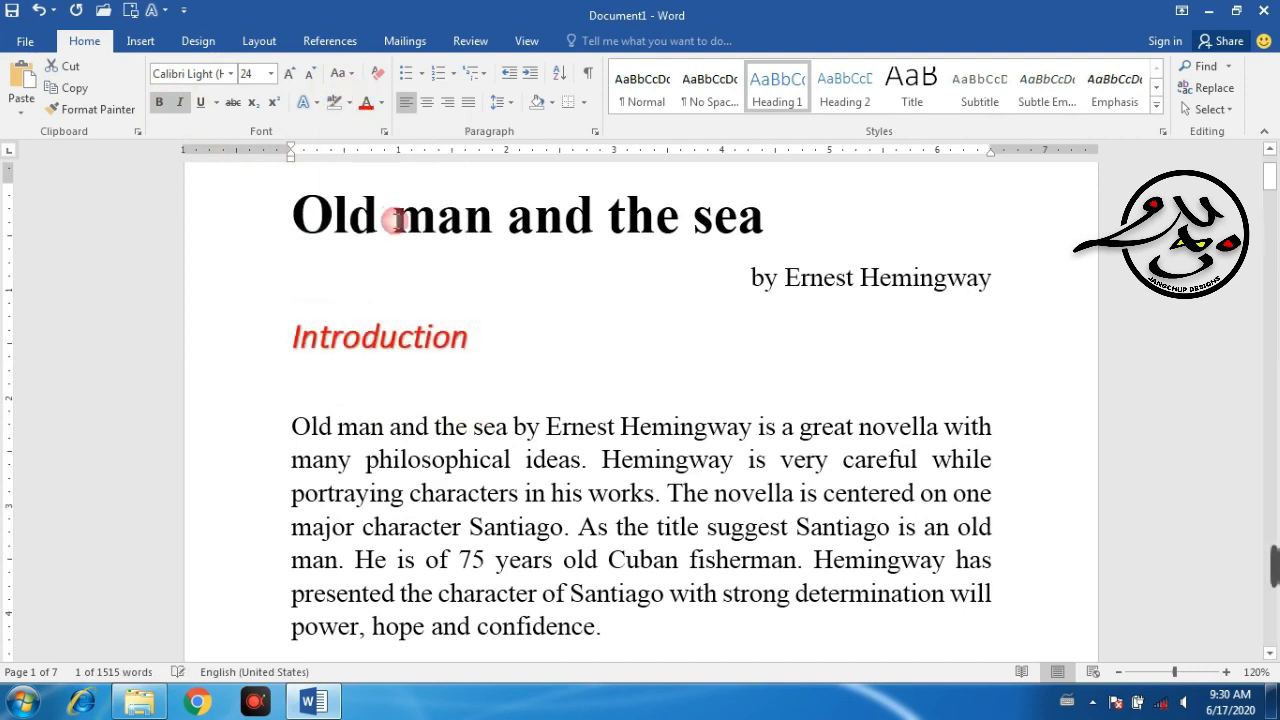
left_click(460, 336)
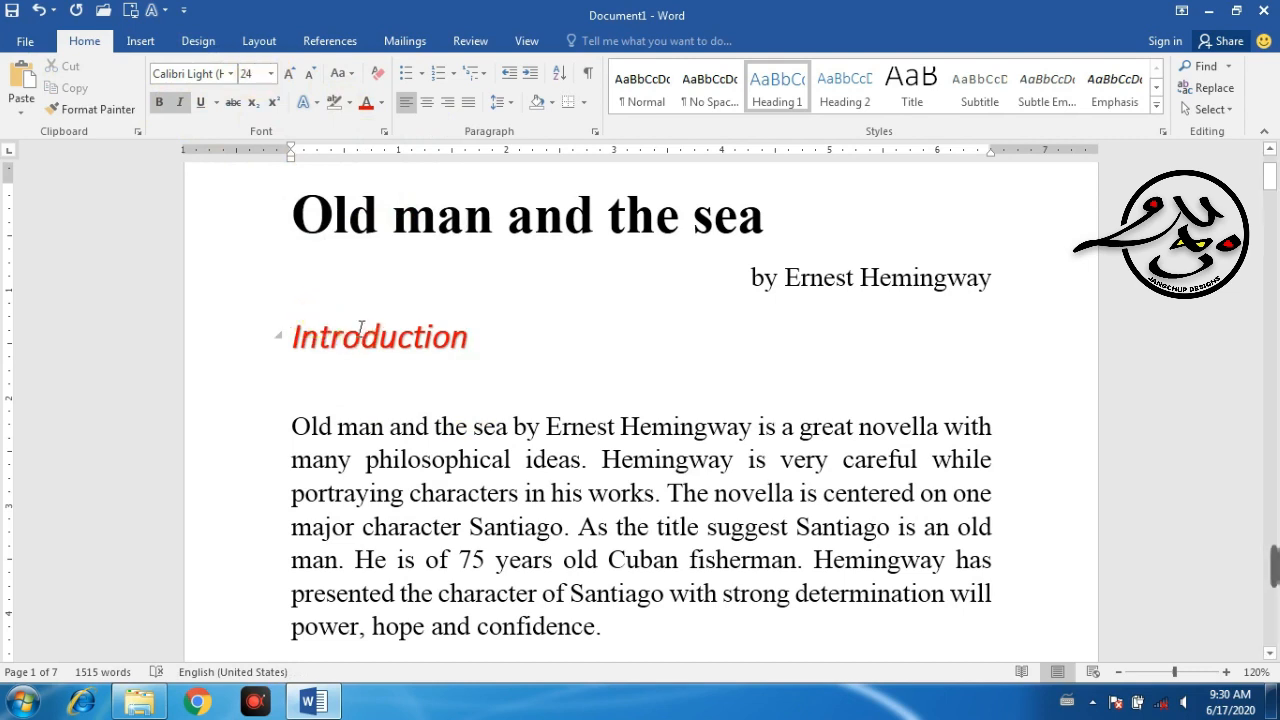
Step: Change the font of the "Introduction" heading to Adobe Gothic Std B
double_click(286, 334)
left_click(231, 74)
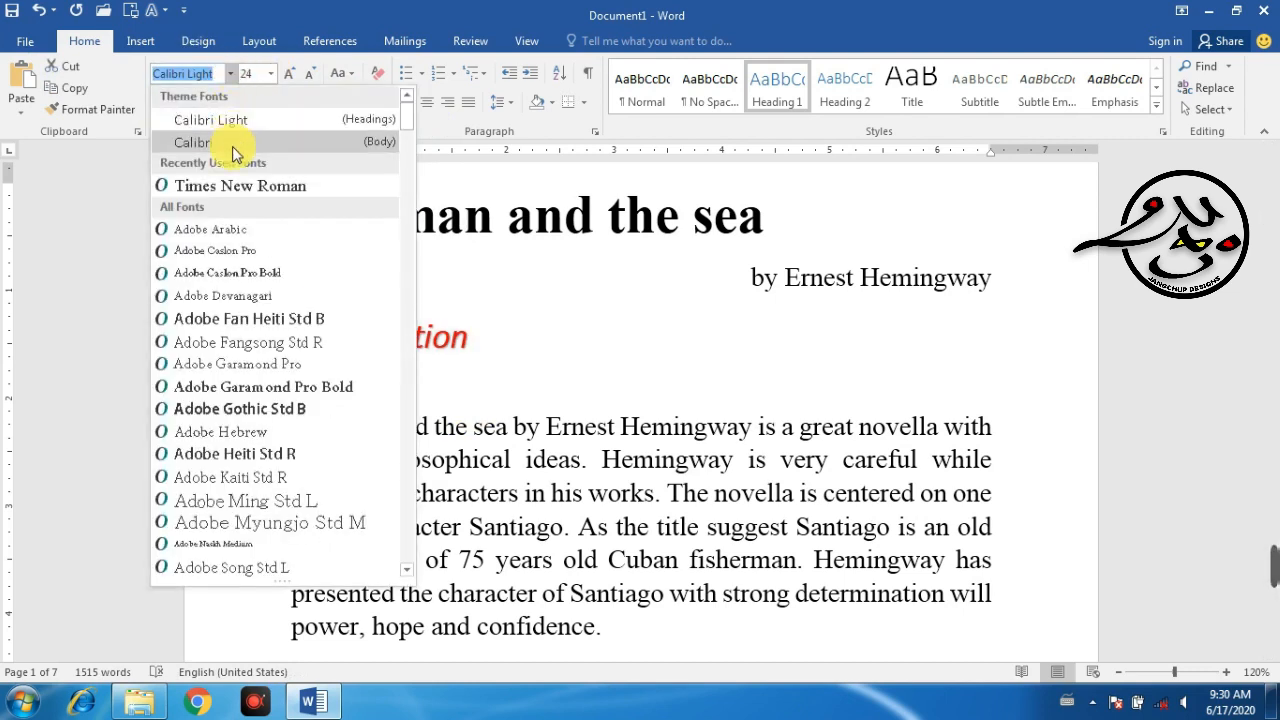
left_click(253, 418)
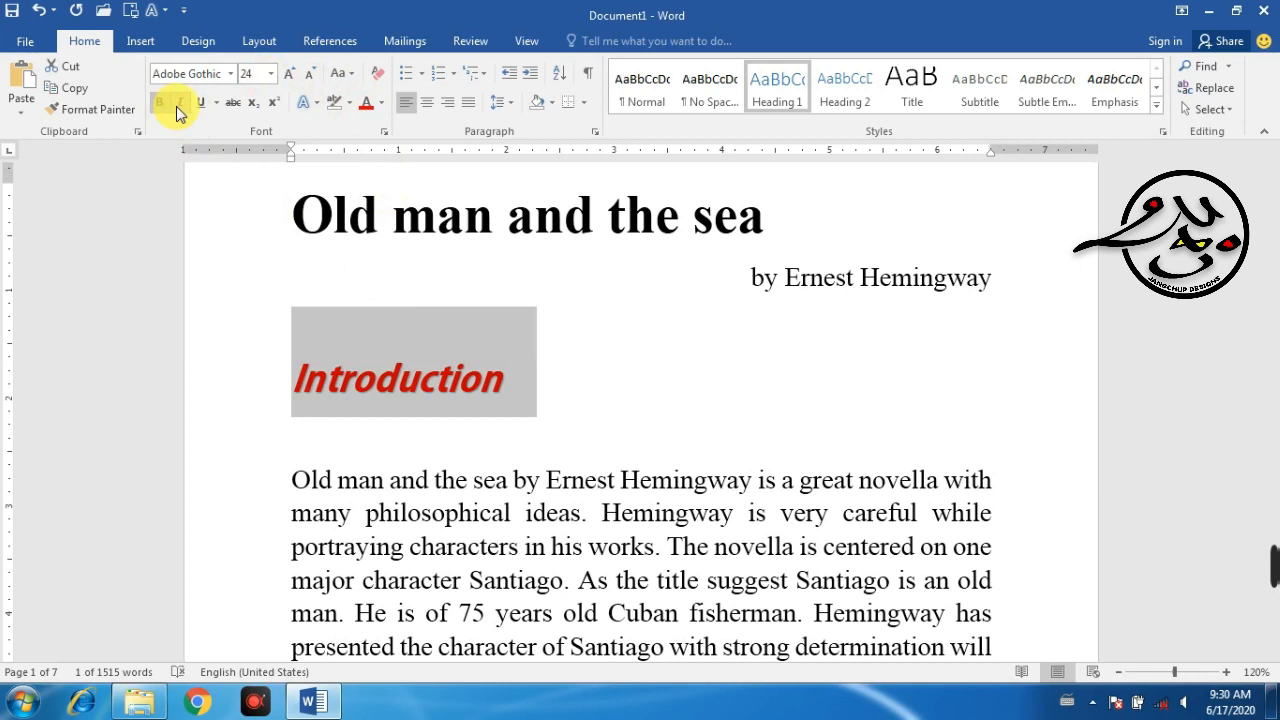
Step: Check the font settings of the "What is Symbolism?" heading and of the paragraph under it, and return to the "Introduction" heading
scroll(390, 380, "down", 3)
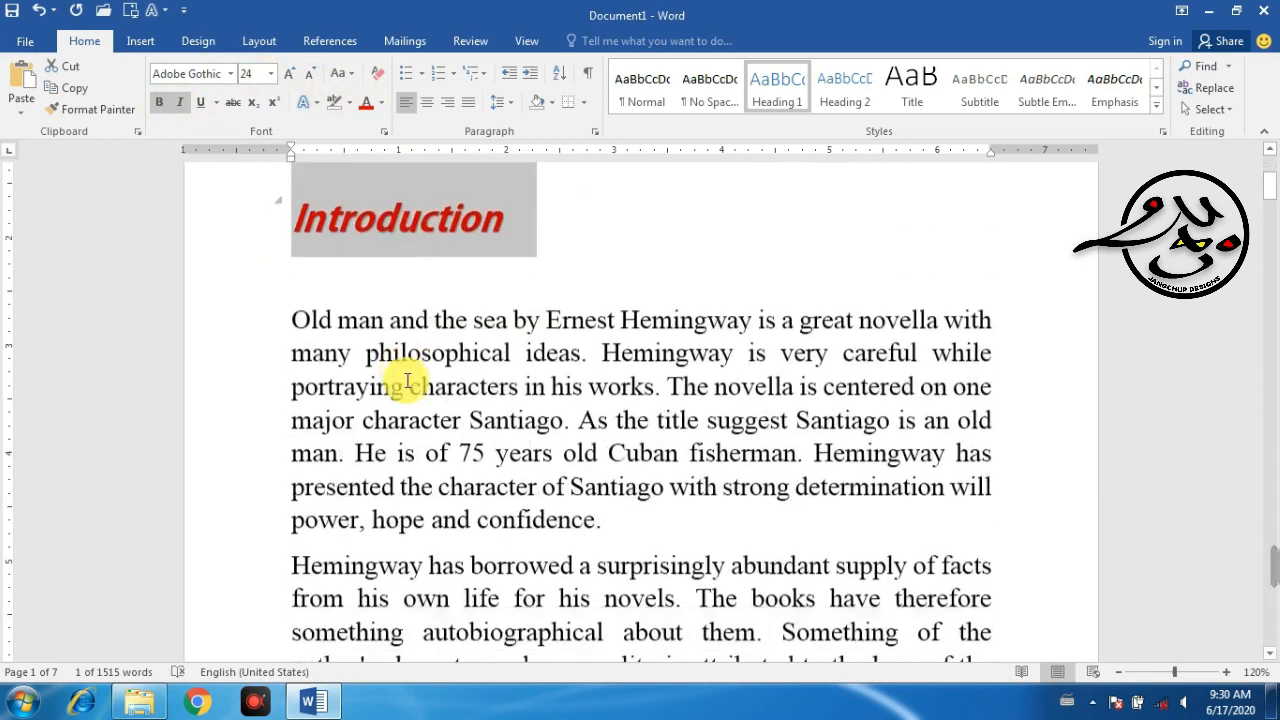
scroll(349, 486, "down", 10)
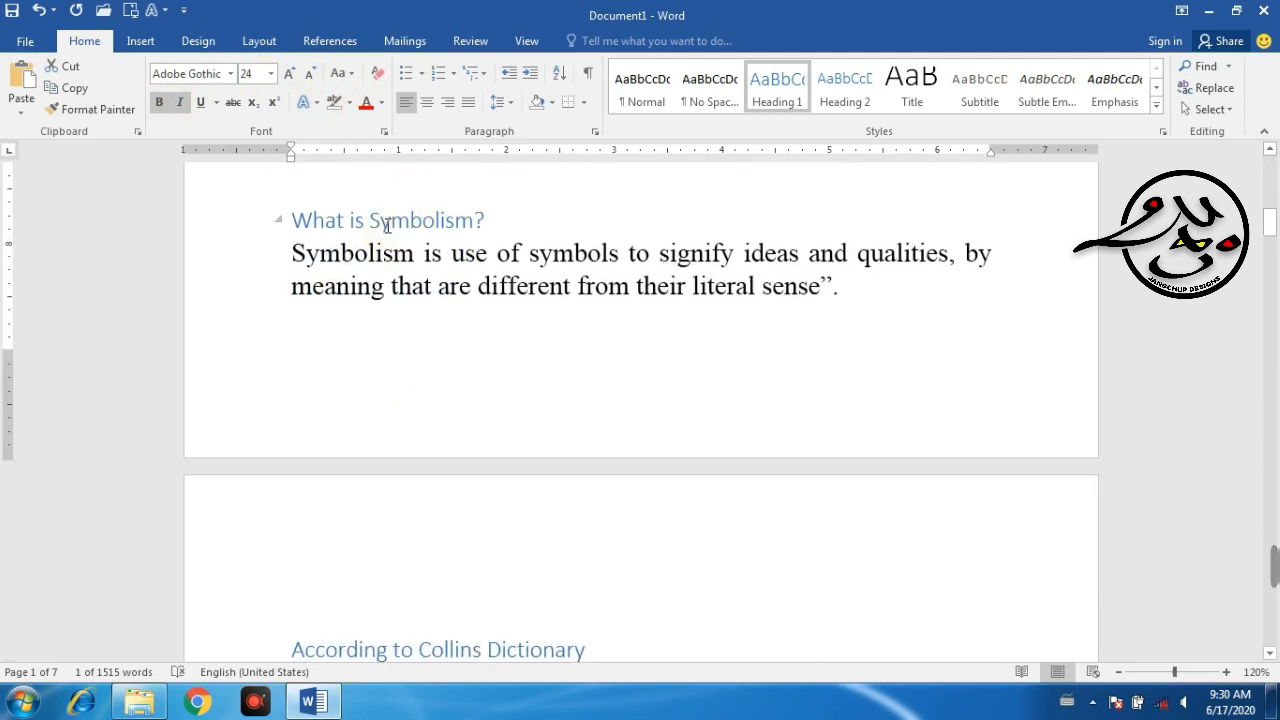
left_click(390, 220)
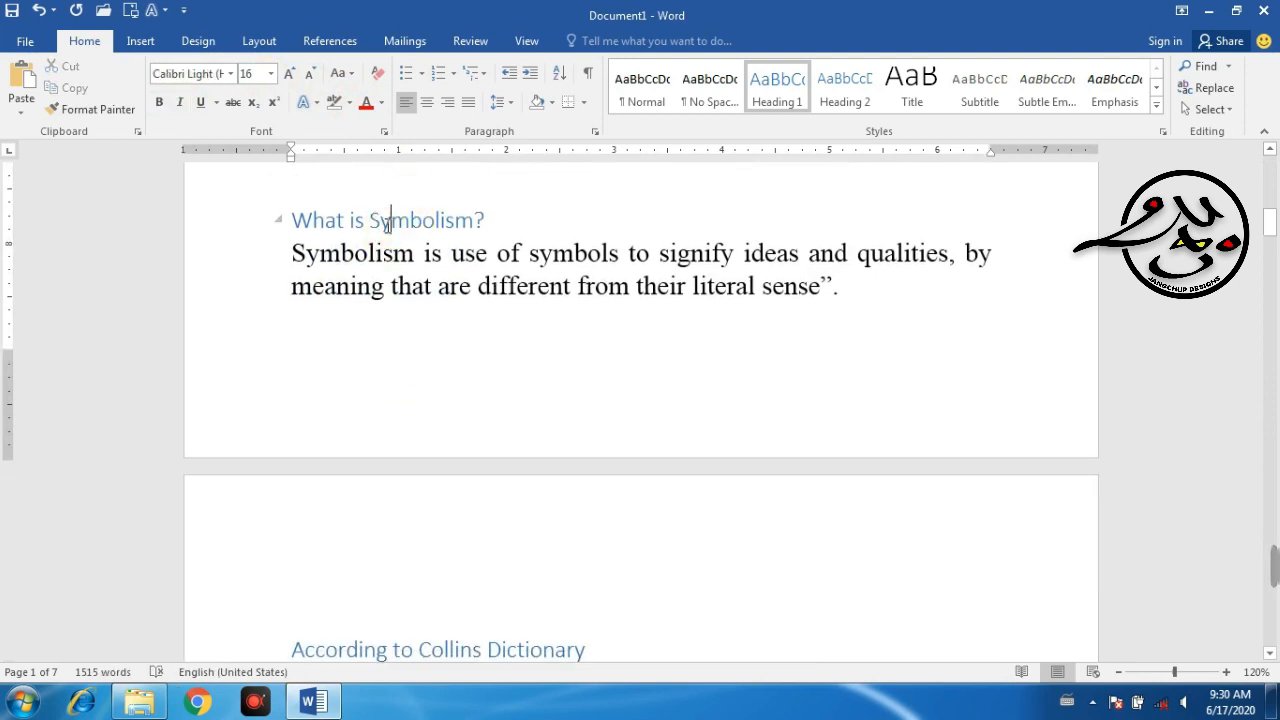
left_click(451, 251)
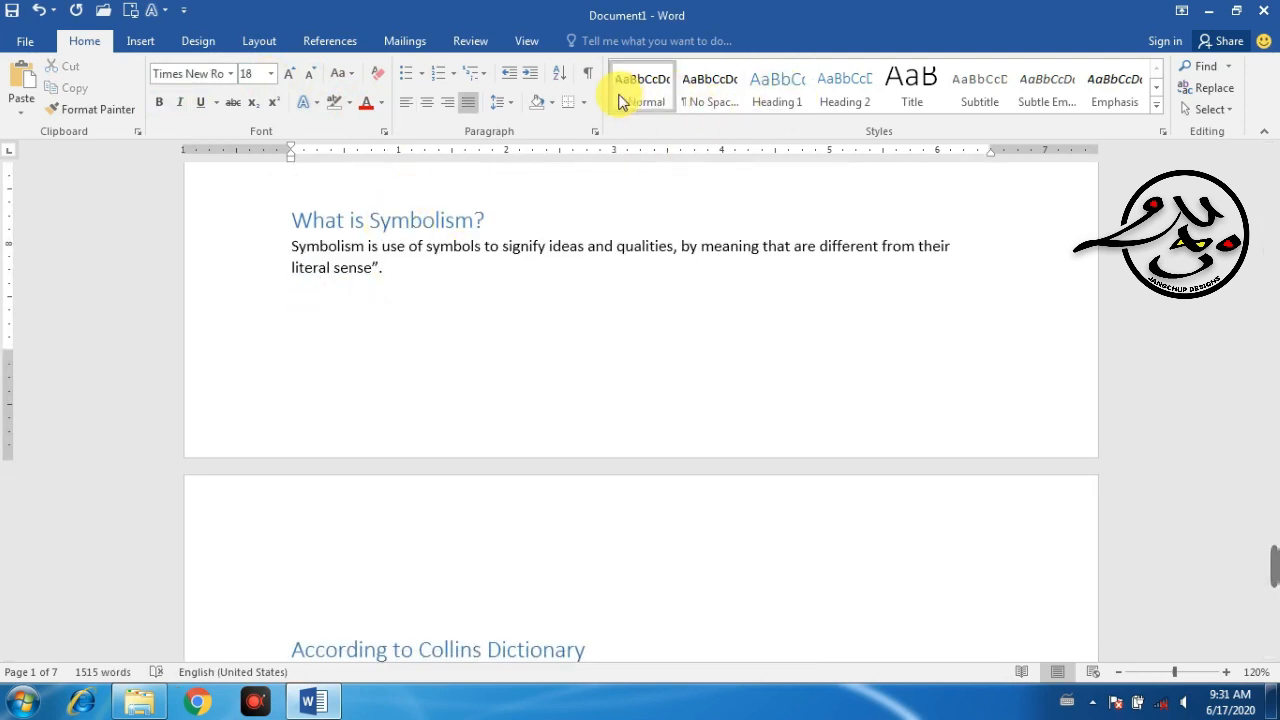
left_click(497, 271)
scroll(494, 278, "up", 6)
scroll(494, 278, "up", 5)
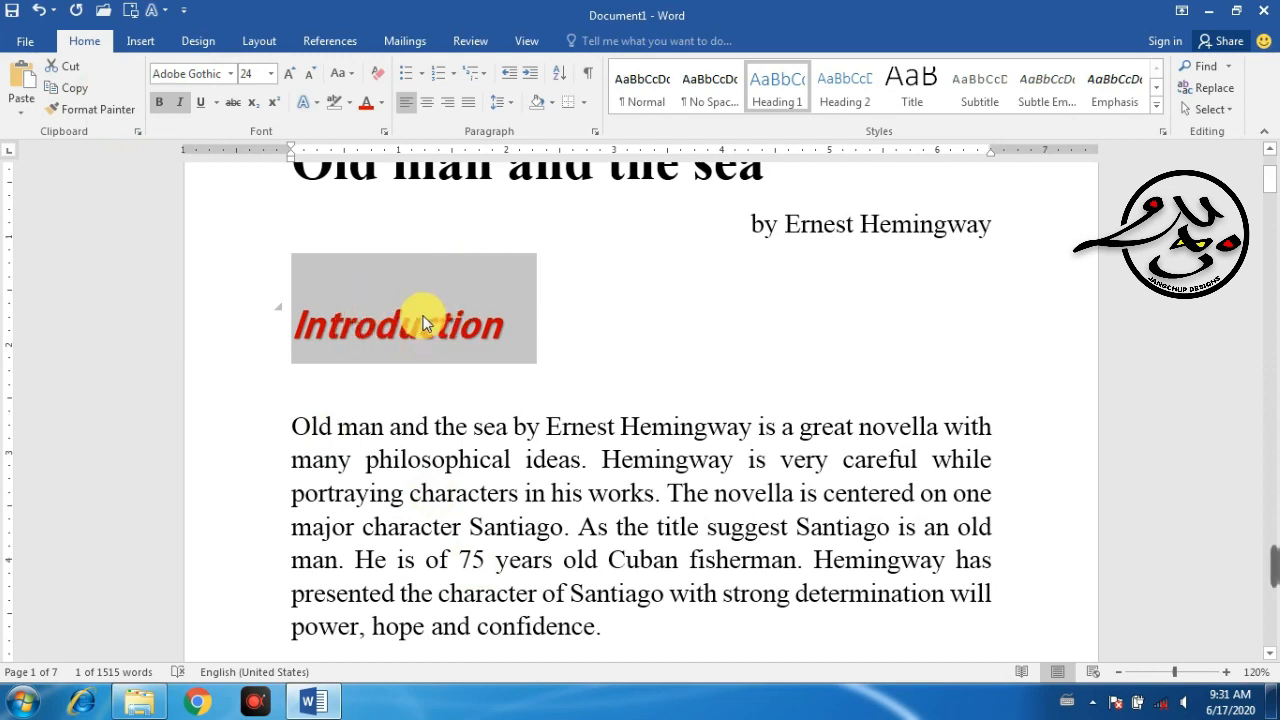
Step: Copy the formatting of the "Introduction" heading onto the "What is Symbolism?" heading with Format Painter and clear the selection
left_click(617, 354)
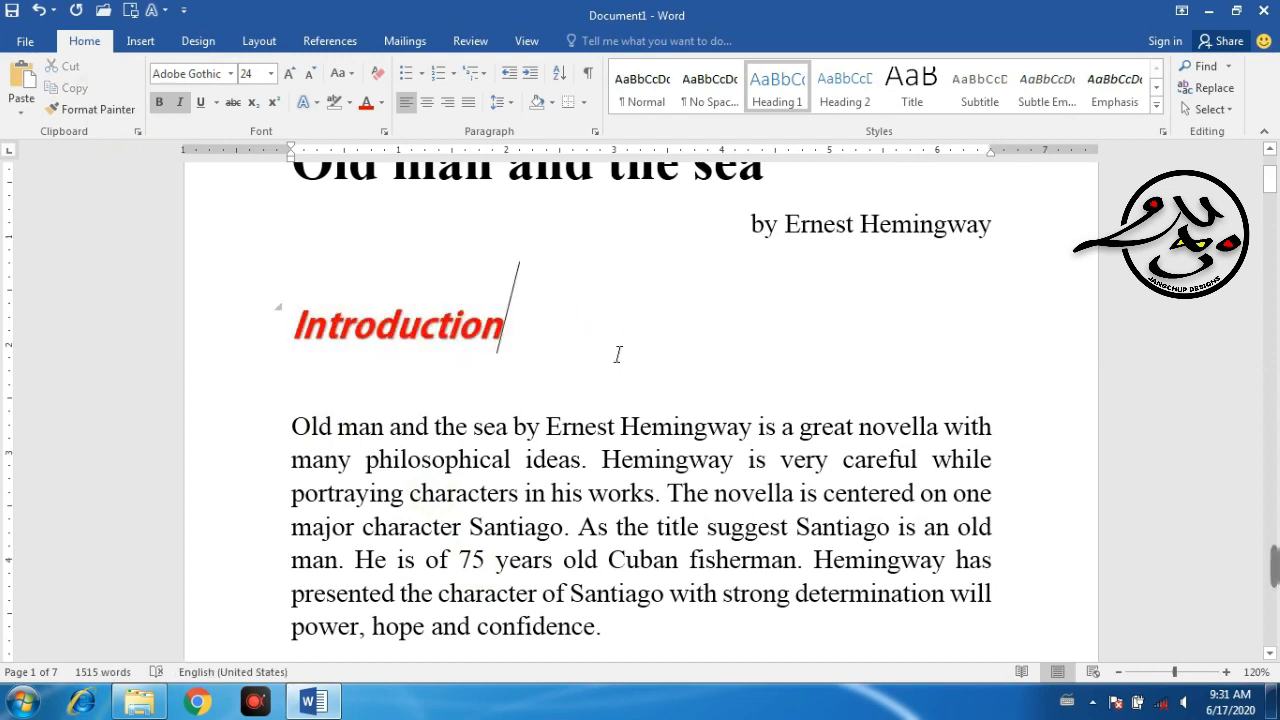
left_click_drag(514, 325, 277, 323)
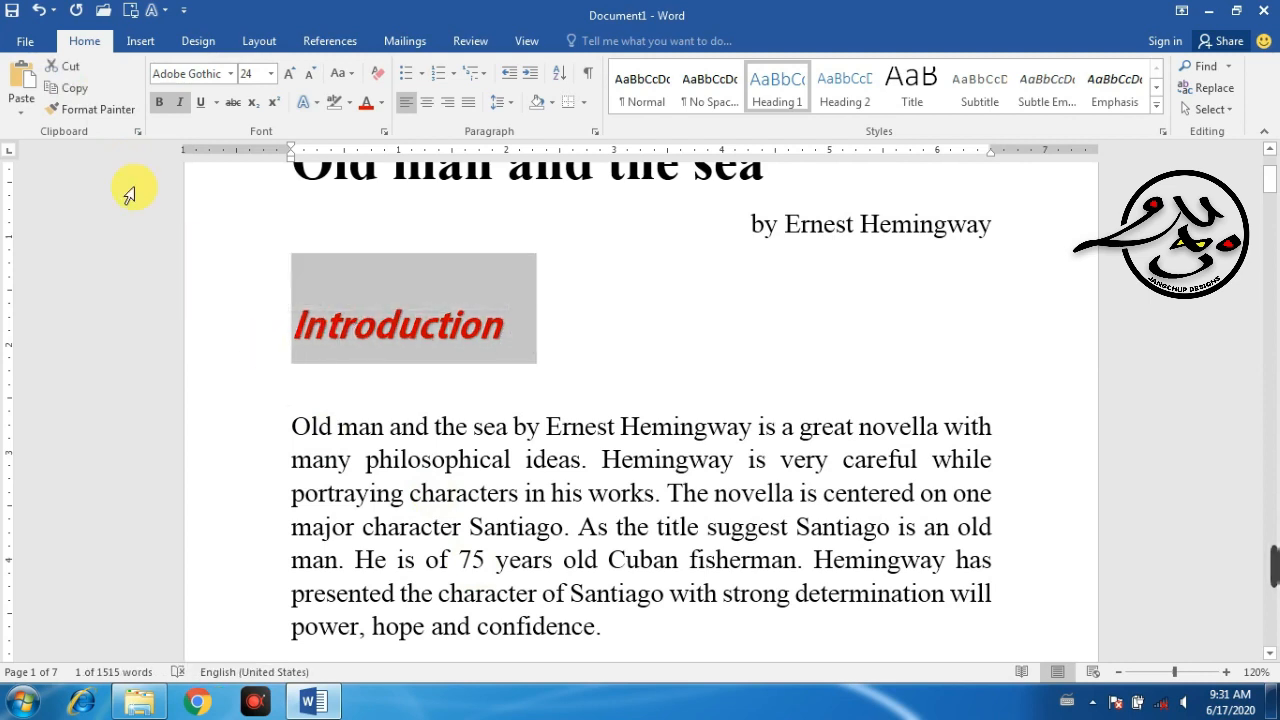
left_click(88, 110)
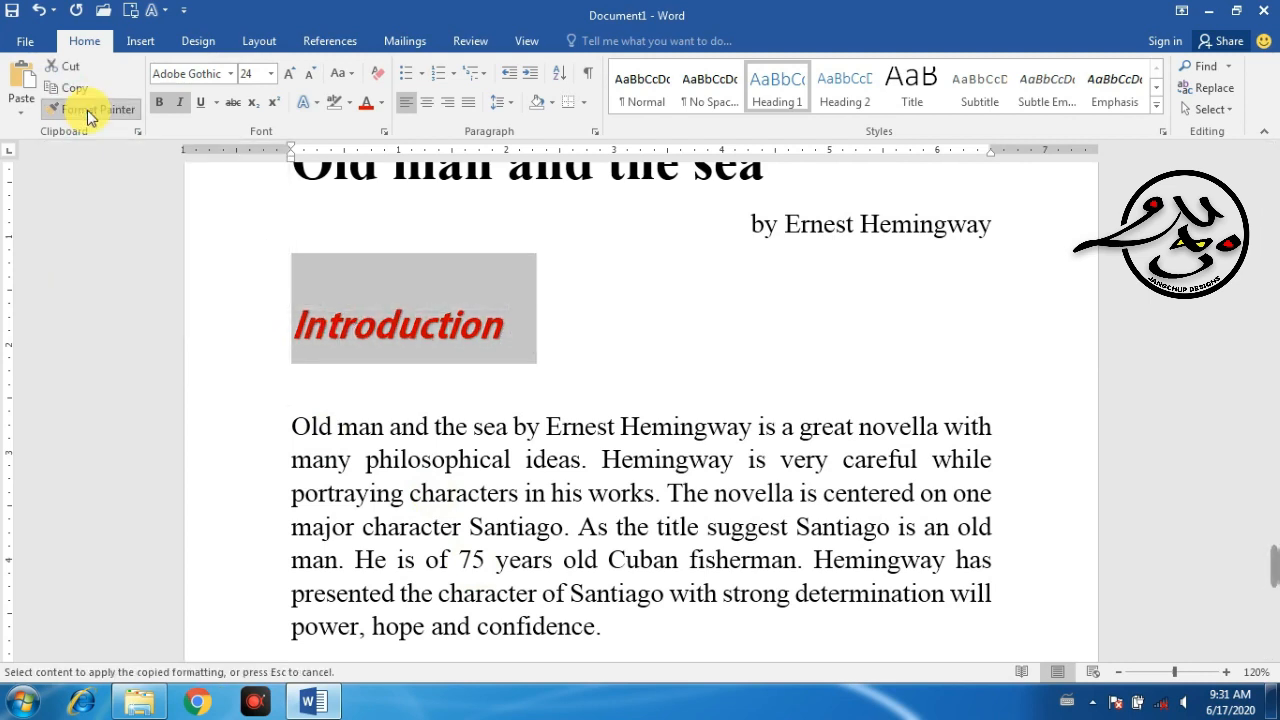
scroll(390, 430, "down", 3)
scroll(390, 430, "down", 11)
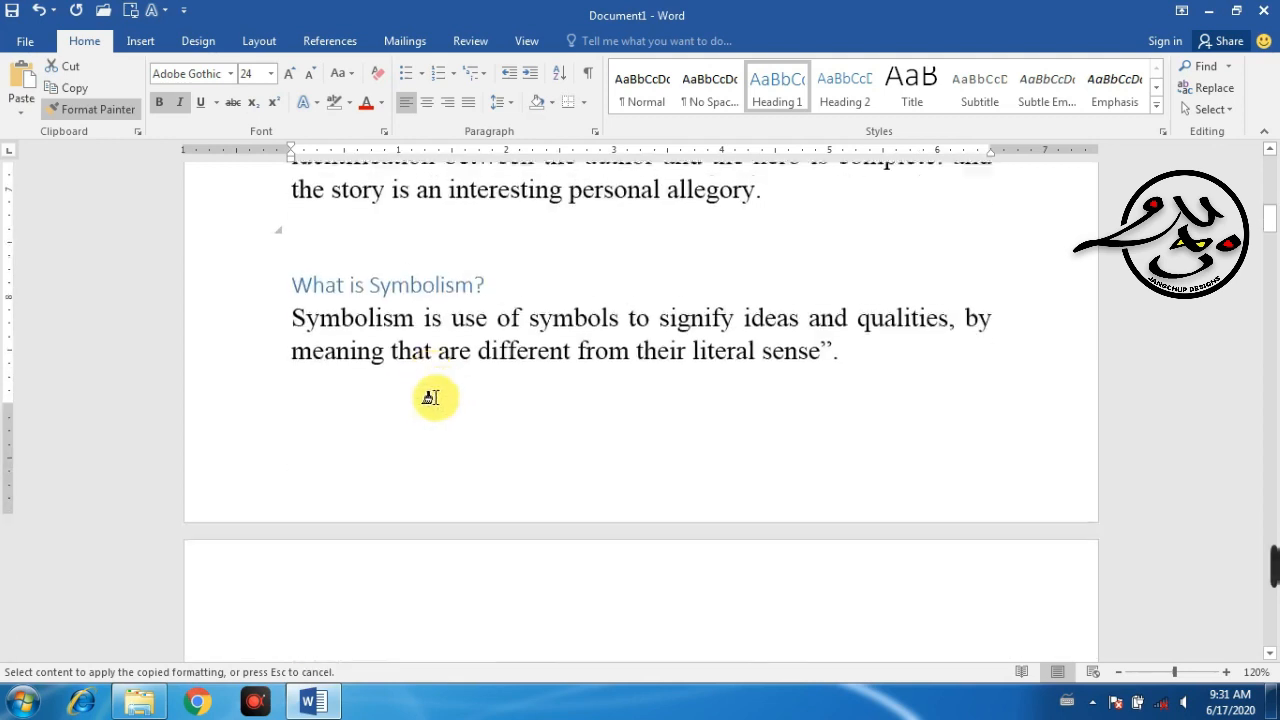
left_click_drag(500, 271, 294, 272)
scroll(486, 363, "up", 1)
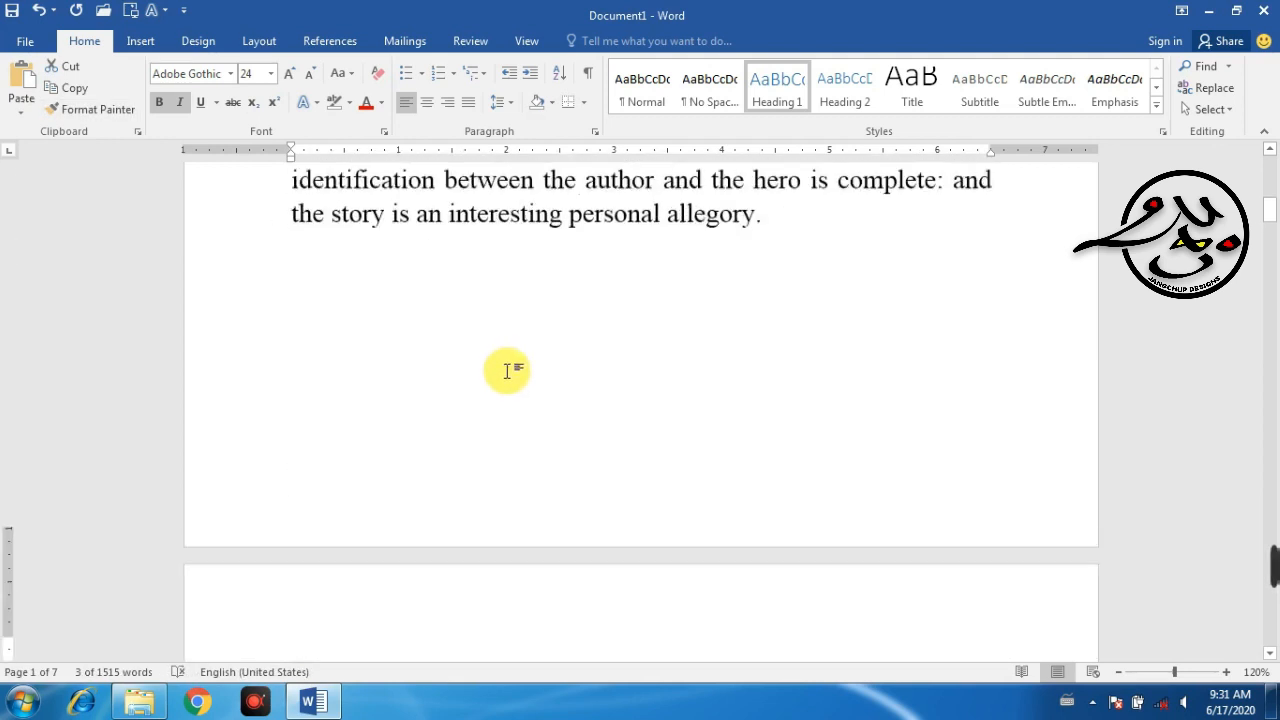
scroll(503, 369, "down", 9)
left_click(535, 255)
scroll(514, 306, "up", 2)
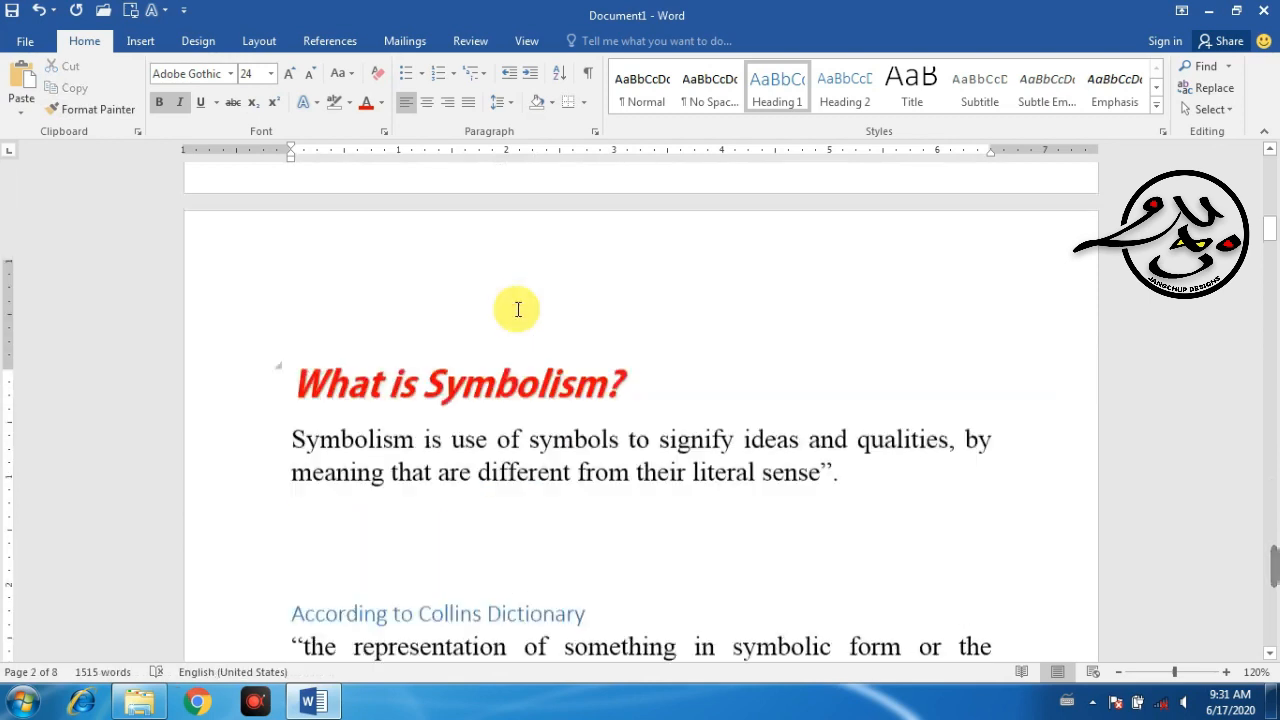
Step: Compare the "What is Symbolism?" heading with "Introduction" on the first page and check the formatting of "According to Collins Dictionary"
scroll(514, 306, "down", 20)
scroll(514, 306, "up", 8)
scroll(514, 306, "up", 8)
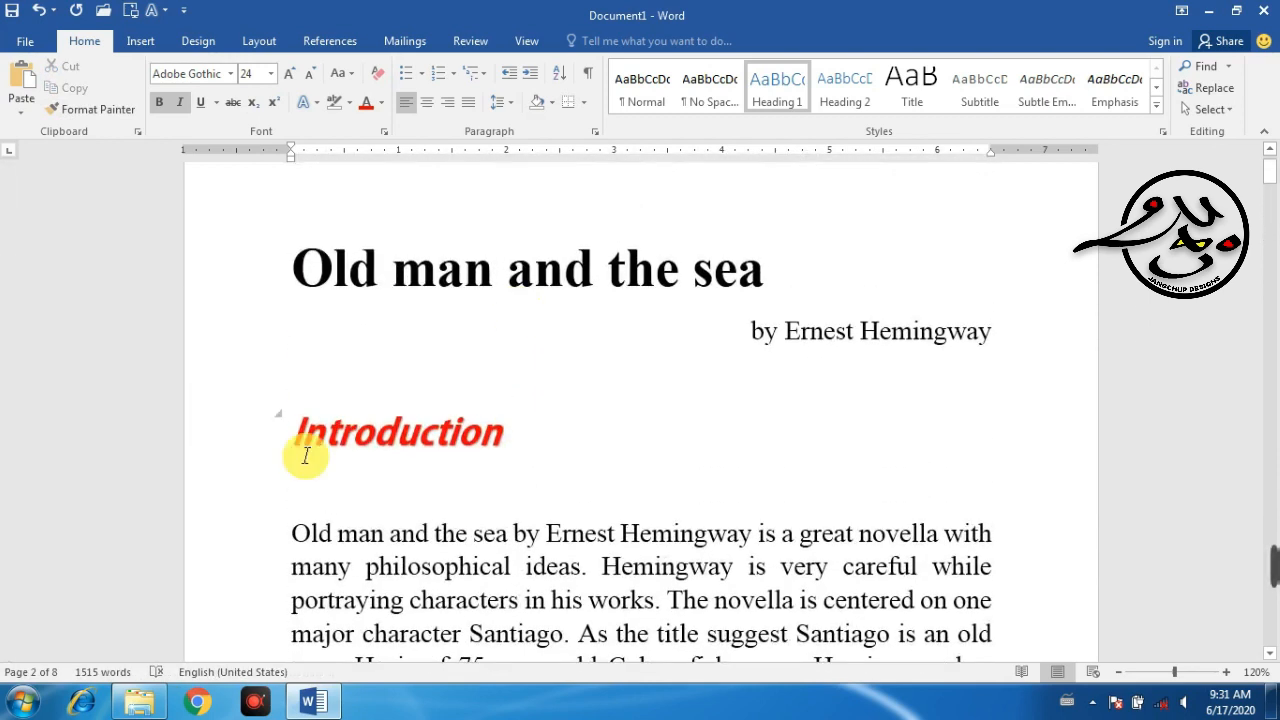
scroll(651, 531, "down", 20)
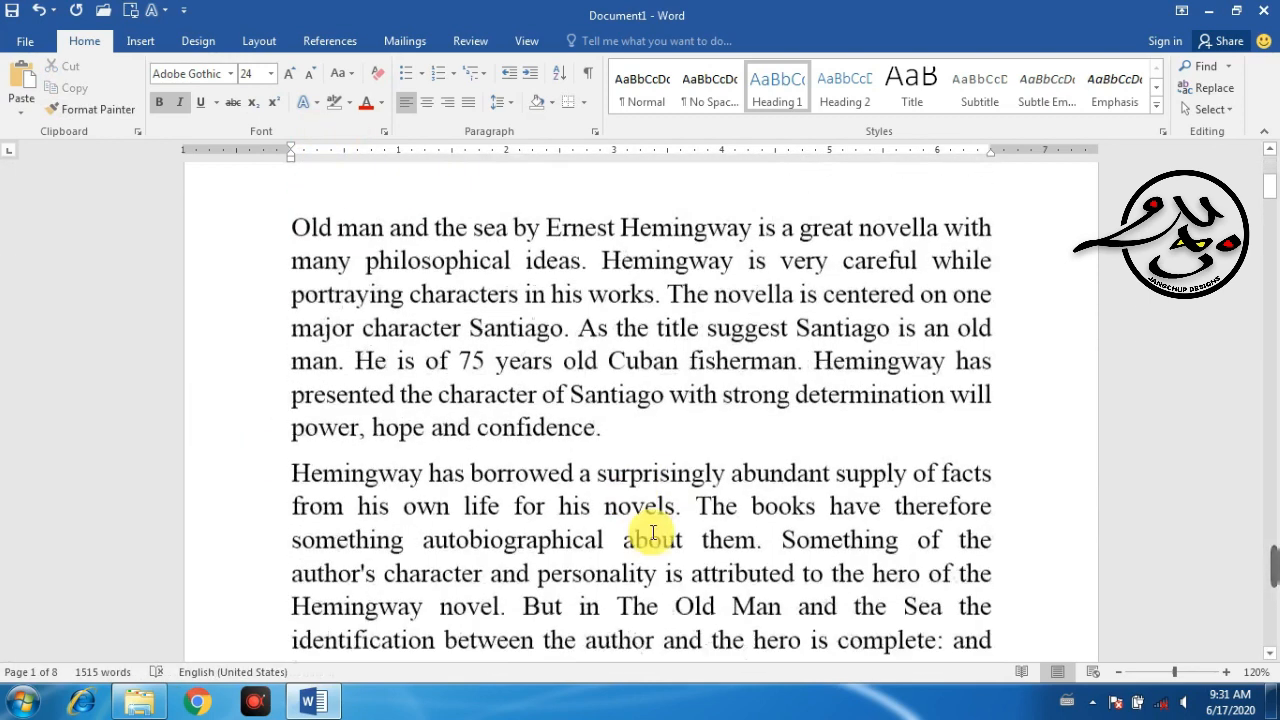
scroll(662, 497, "down", 3)
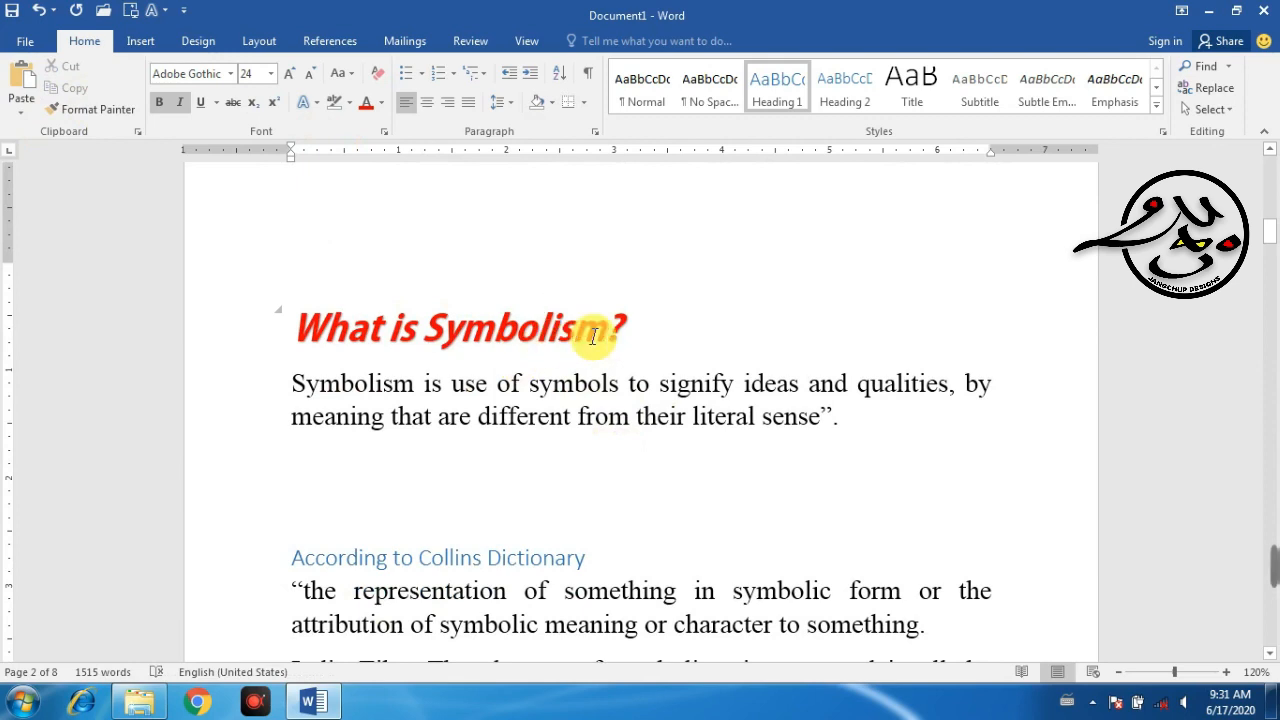
left_click(488, 557)
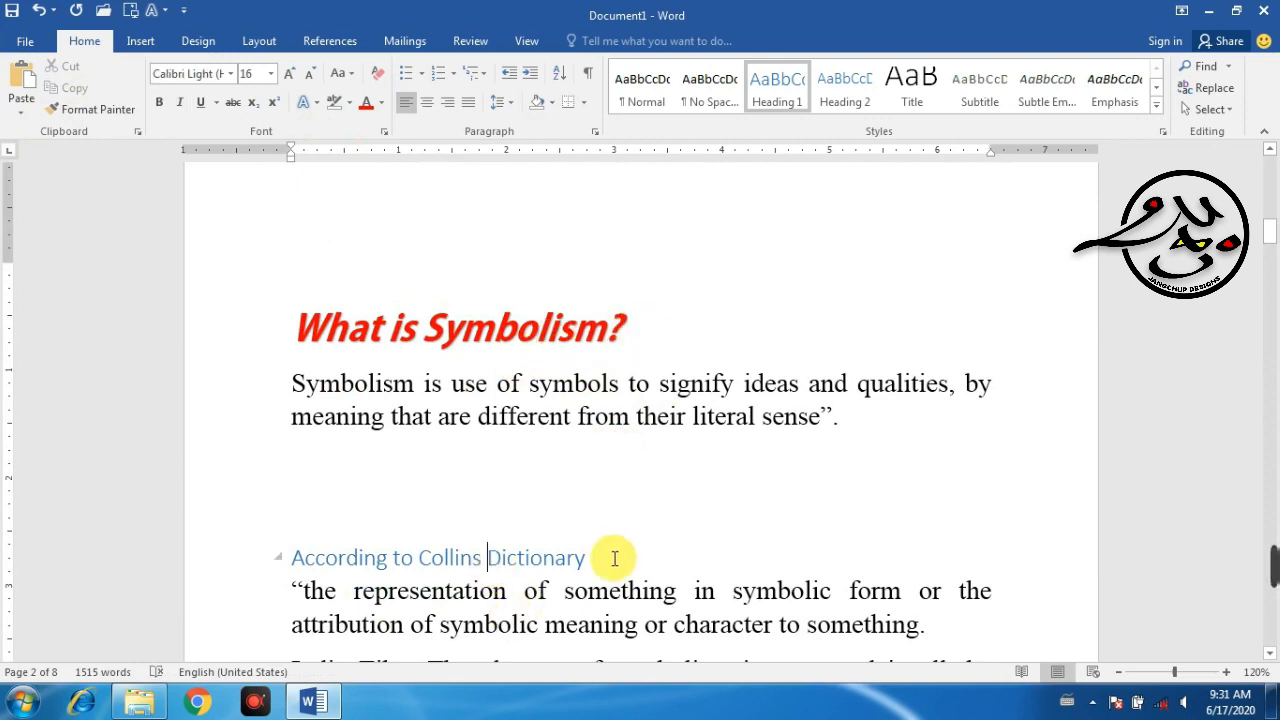
Step: Pick up the formatting of "What is Symbolism?" with Format Painter locked for repeated use and apply it to "According to Collins Dictionary"
left_click_drag(645, 326, 523, 328)
left_click_drag(425, 330, 293, 328)
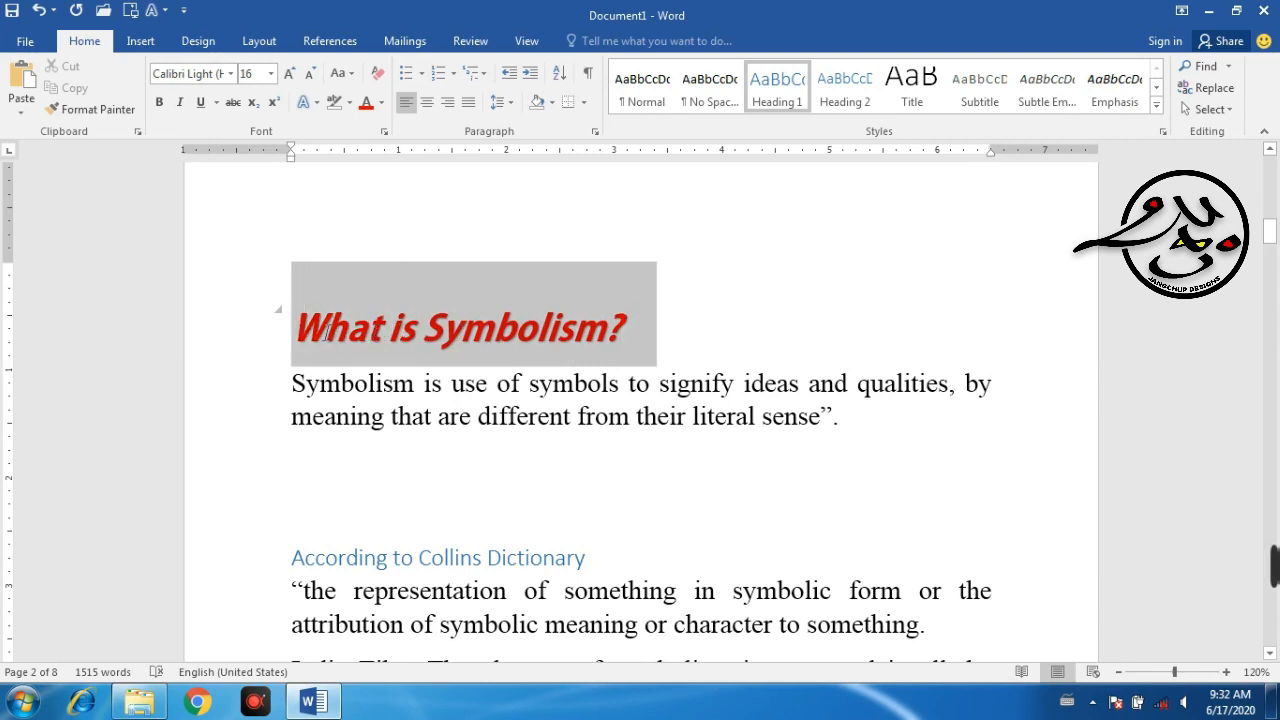
left_click(95, 112)
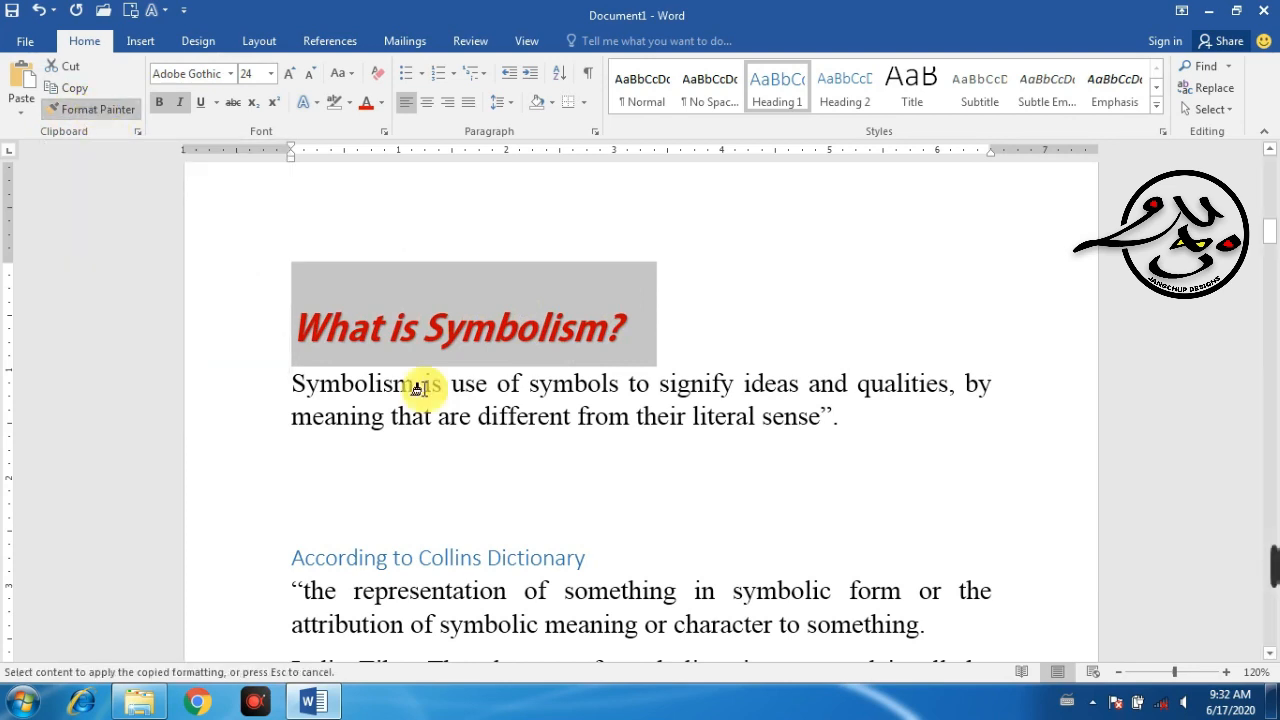
scroll(572, 432, "down", 3)
left_click_drag(597, 398, 292, 391)
Step: Apply the copied heading formatting to "Sea as Symbol" and to the plain "The Lions" line after that section
scroll(654, 434, "down", 15)
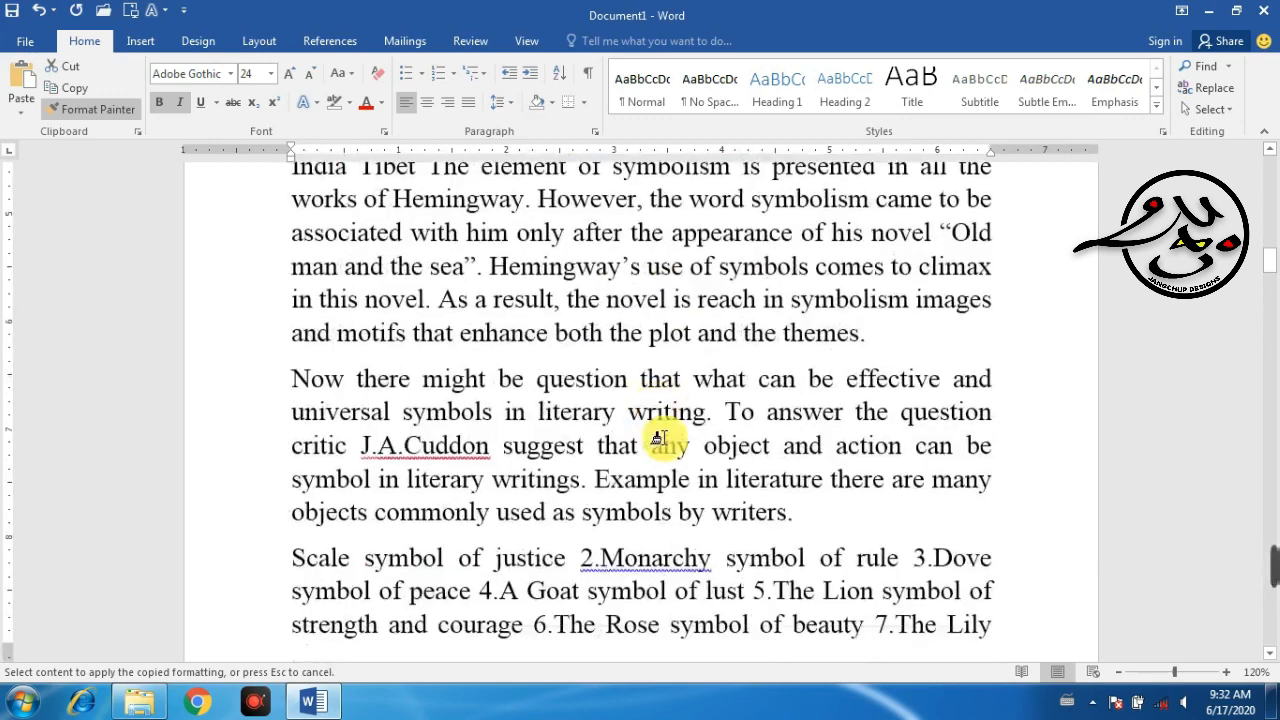
scroll(659, 429, "down", 15)
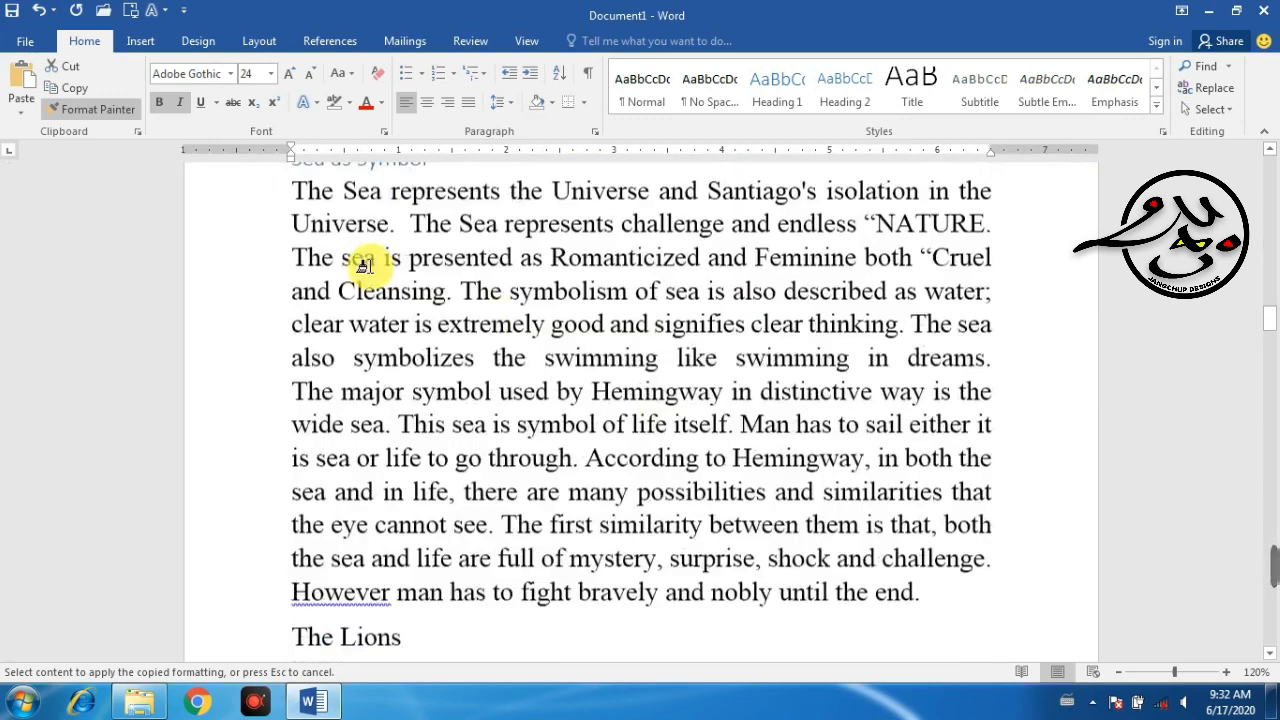
scroll(478, 266, "up", 2)
left_click_drag(446, 263, 273, 266)
scroll(563, 531, "down", 10)
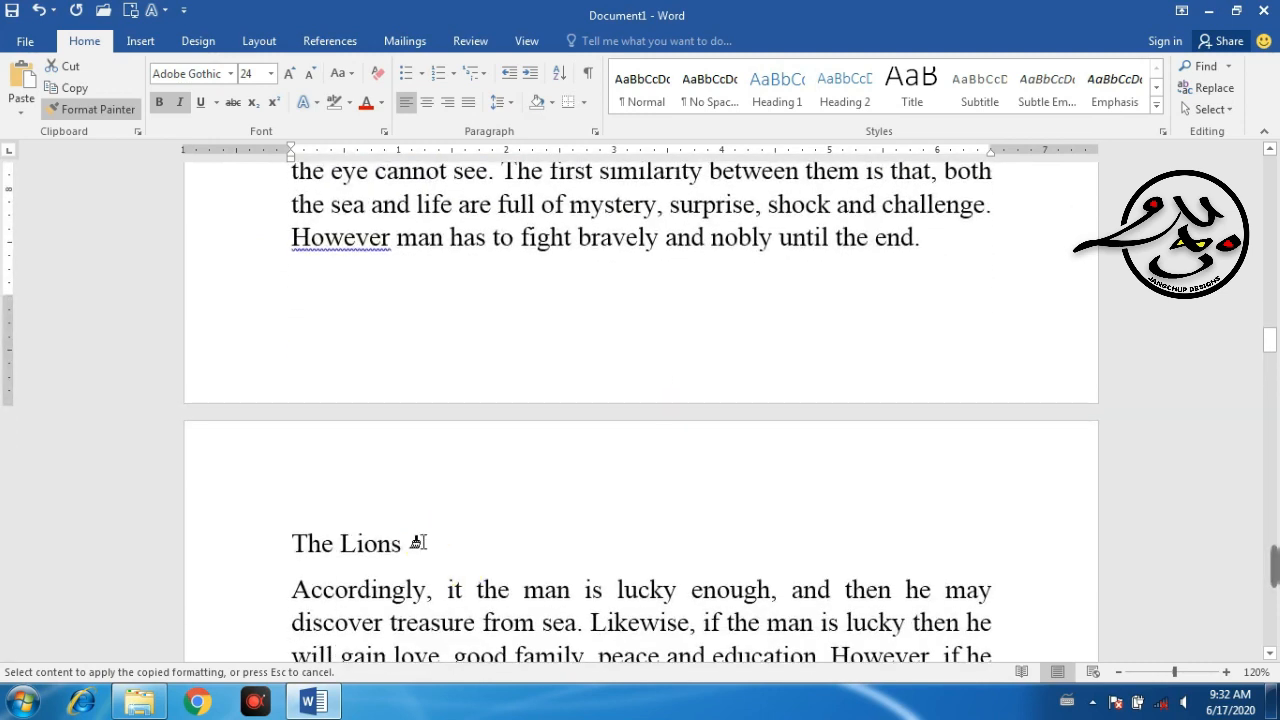
left_click_drag(418, 543, 266, 537)
Step: Apply the copied formatting to the blue "The Lions" heading and to the line "According to the novelist Hemingway,"
scroll(752, 463, "down", 12)
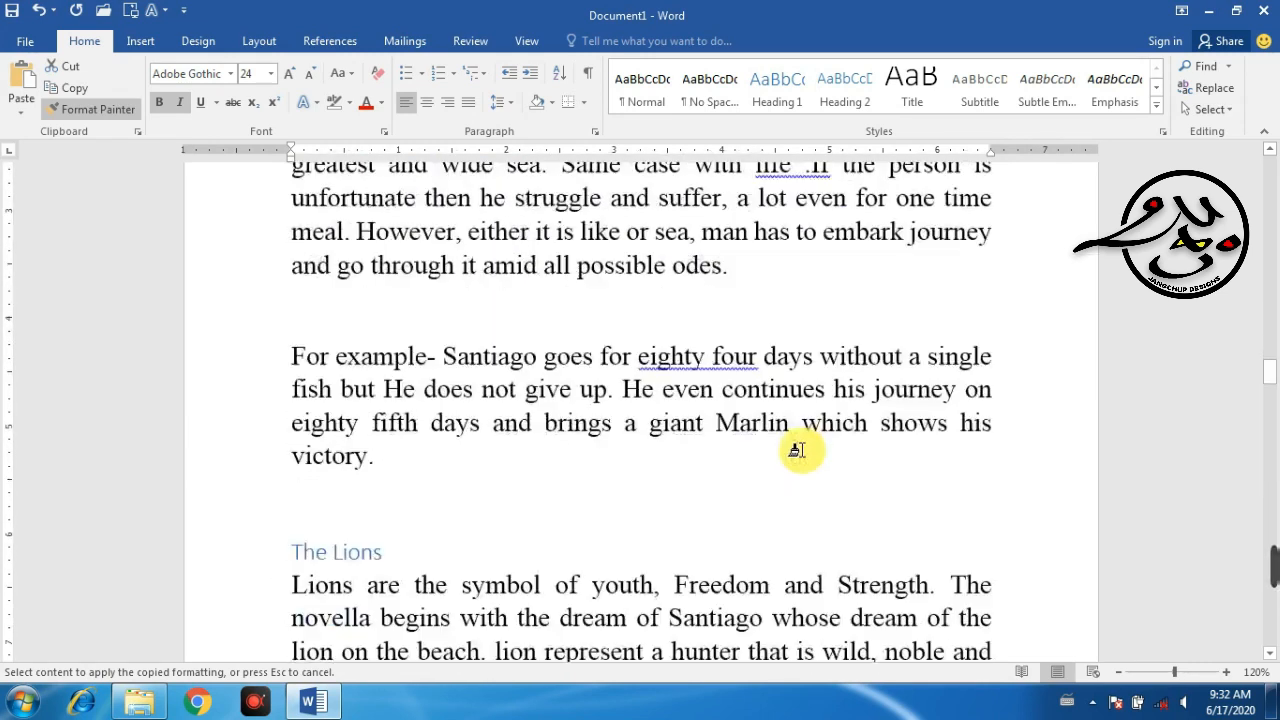
scroll(797, 450, "down", 3)
left_click_drag(400, 371, 245, 372)
scroll(729, 486, "down", 7)
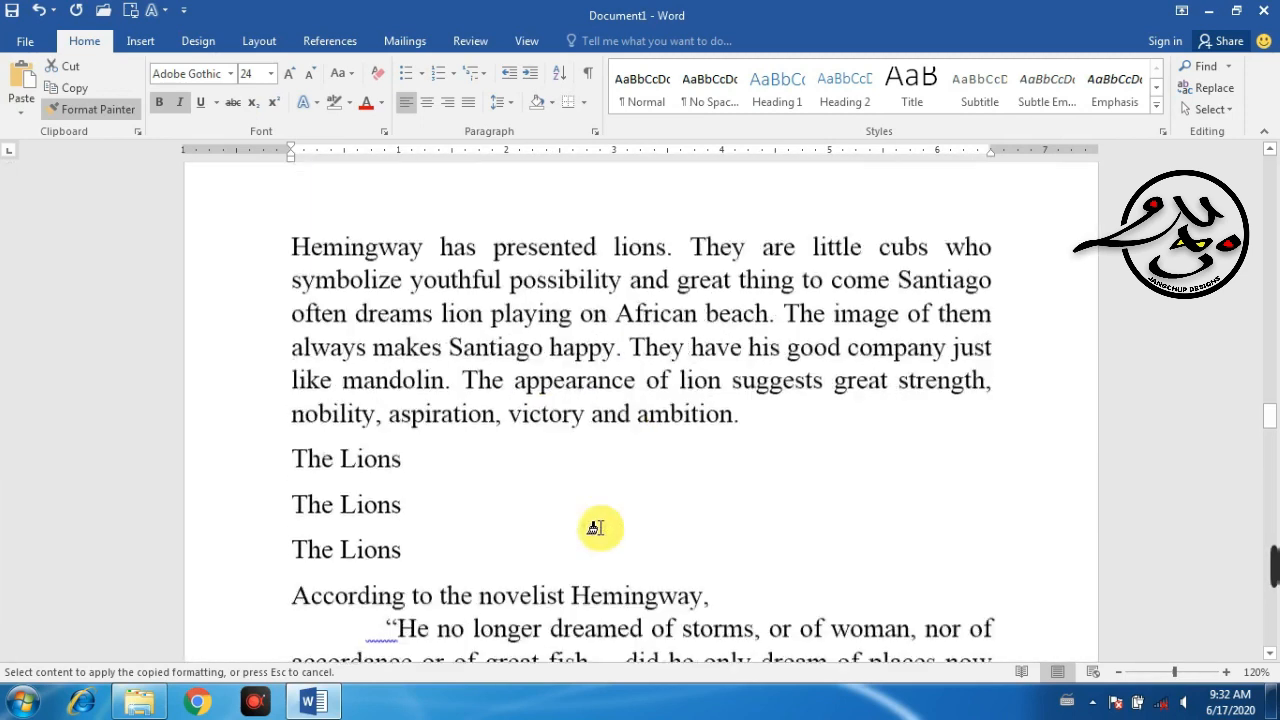
scroll(590, 520, "down", 4)
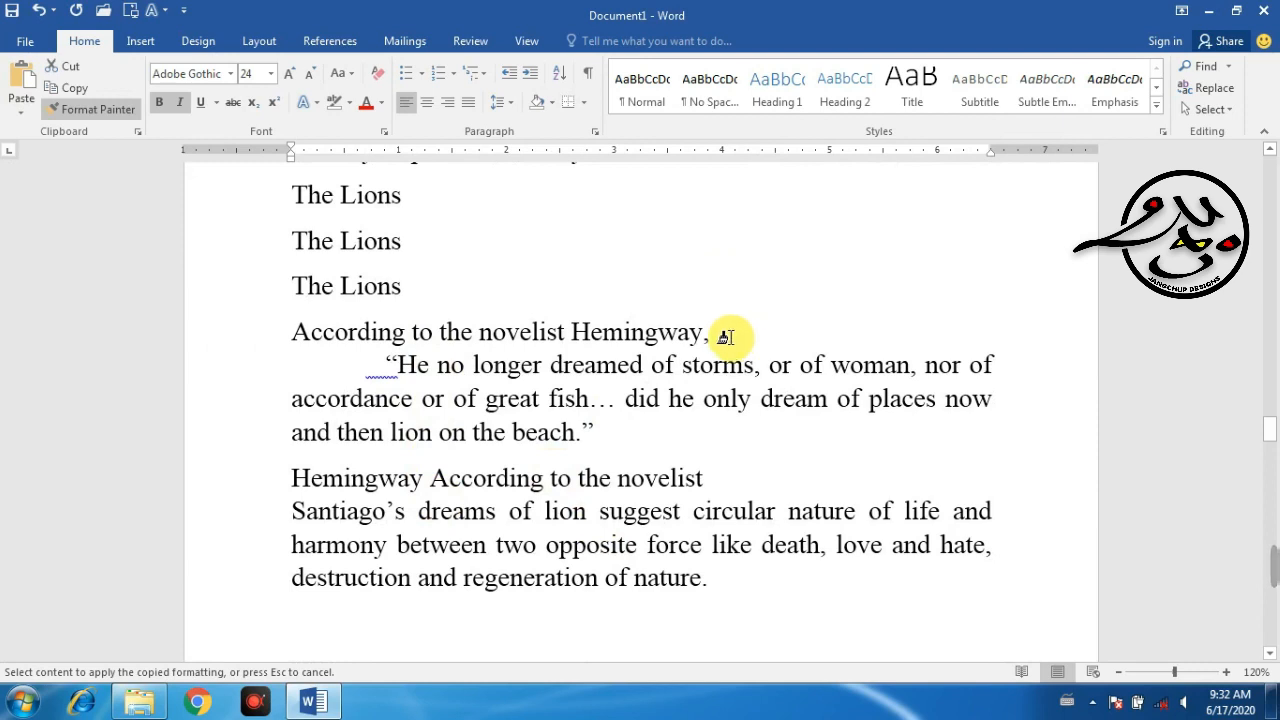
left_click_drag(725, 337, 230, 321)
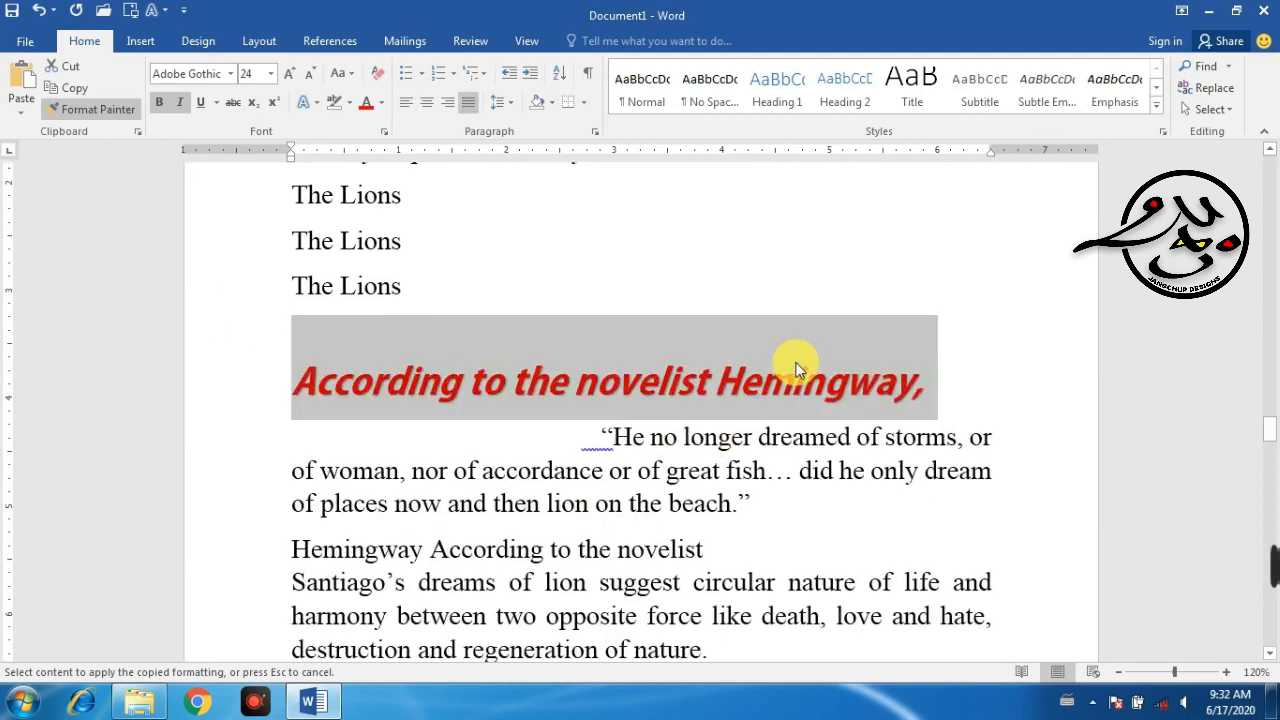
Step: Open the Font dialog for the selected line, view its advanced character spacing options, and close it without changes
scroll(735, 440, "down", 5)
scroll(745, 445, "down", 3)
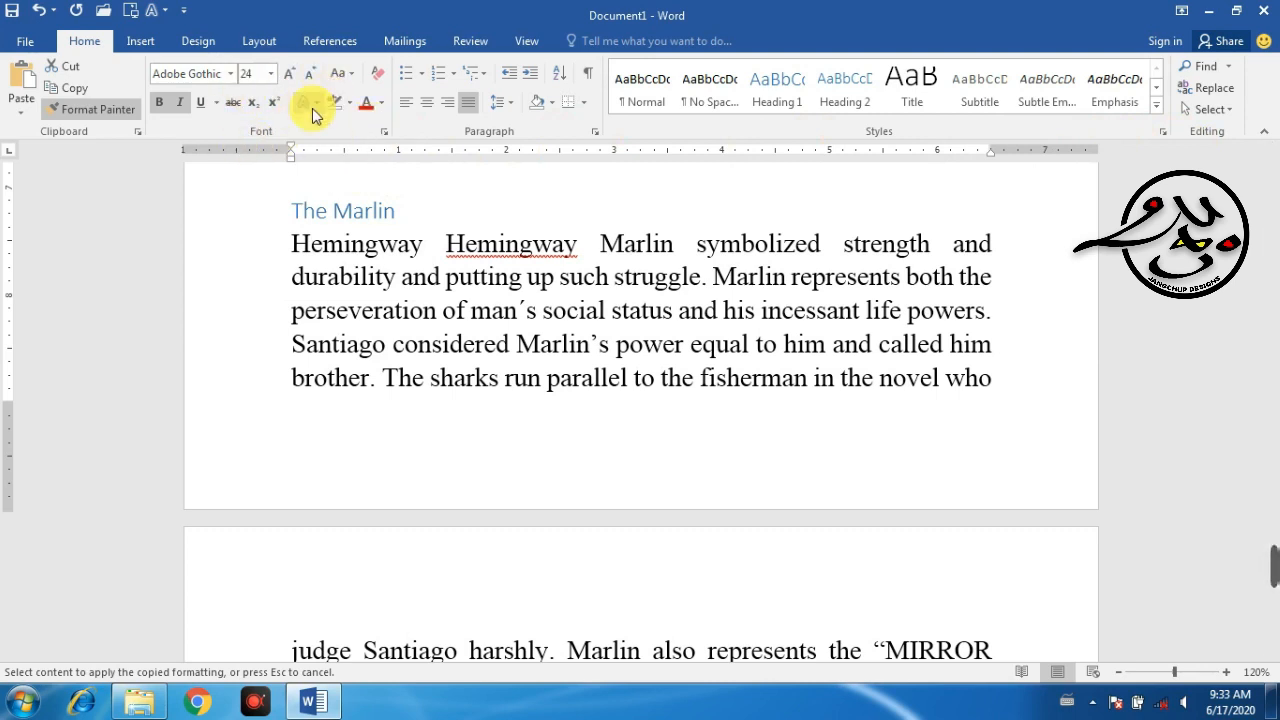
left_click(383, 131)
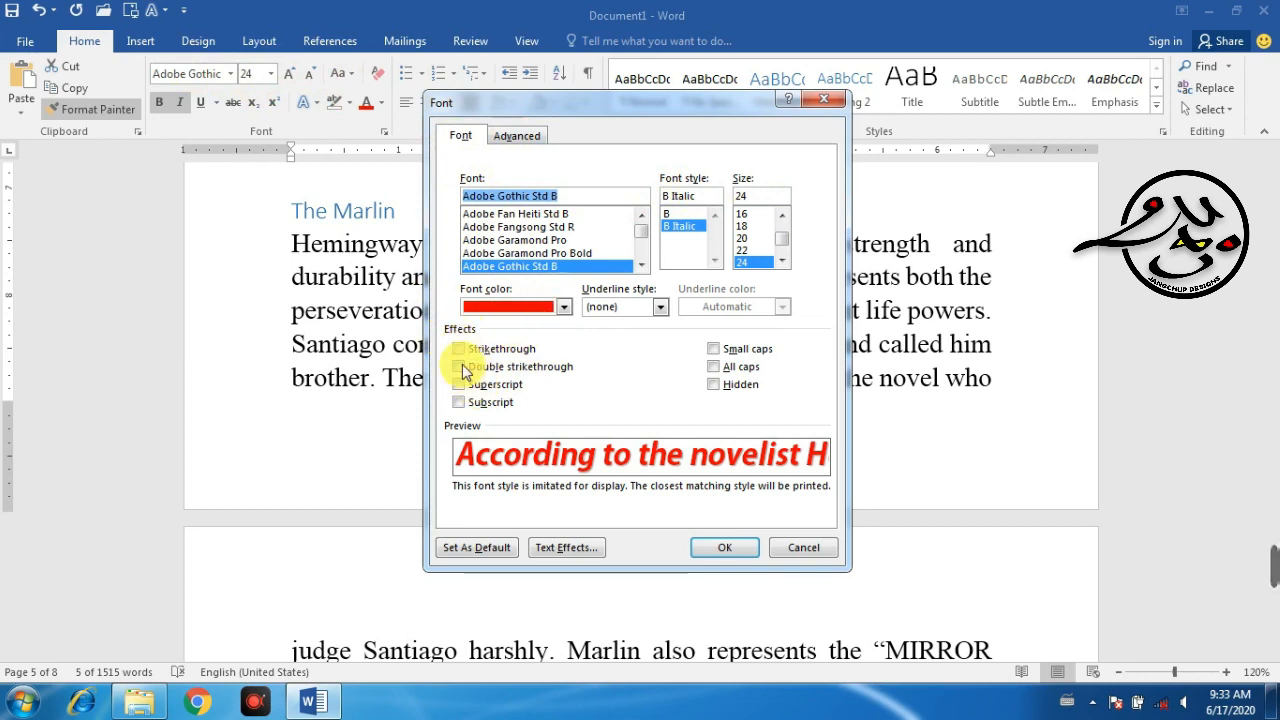
left_click(516, 136)
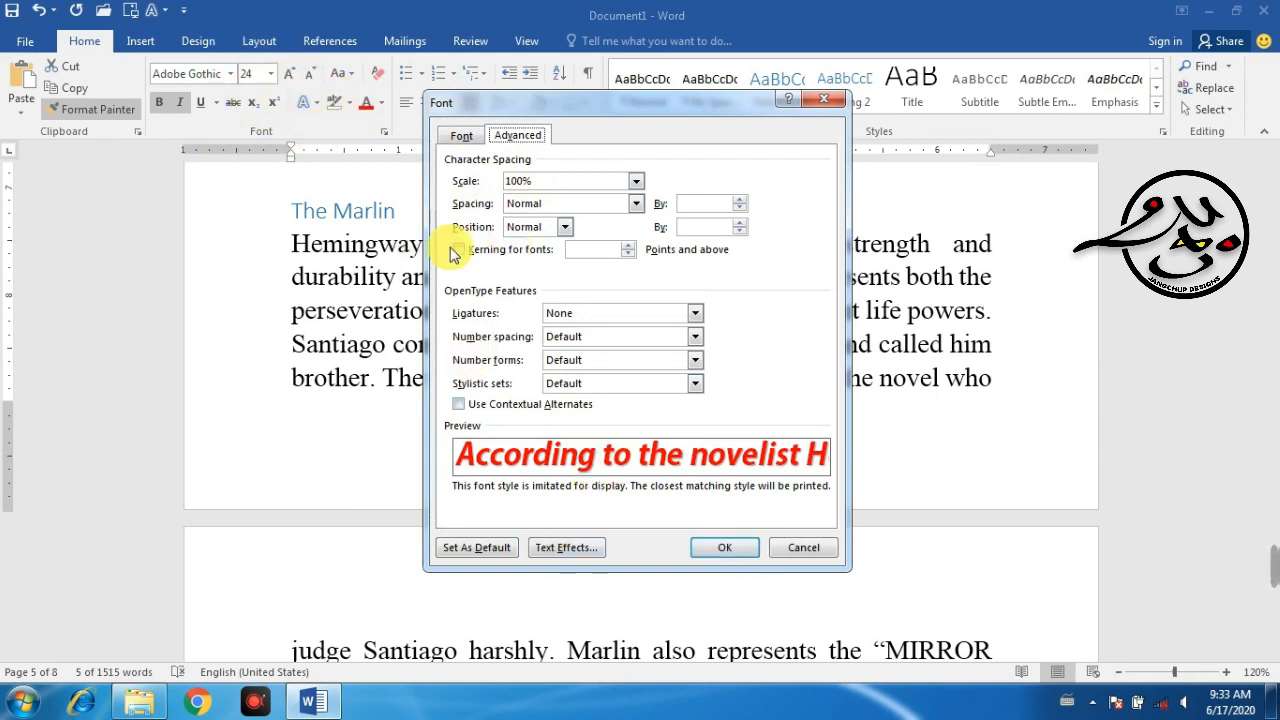
left_click(725, 560)
left_click(805, 550)
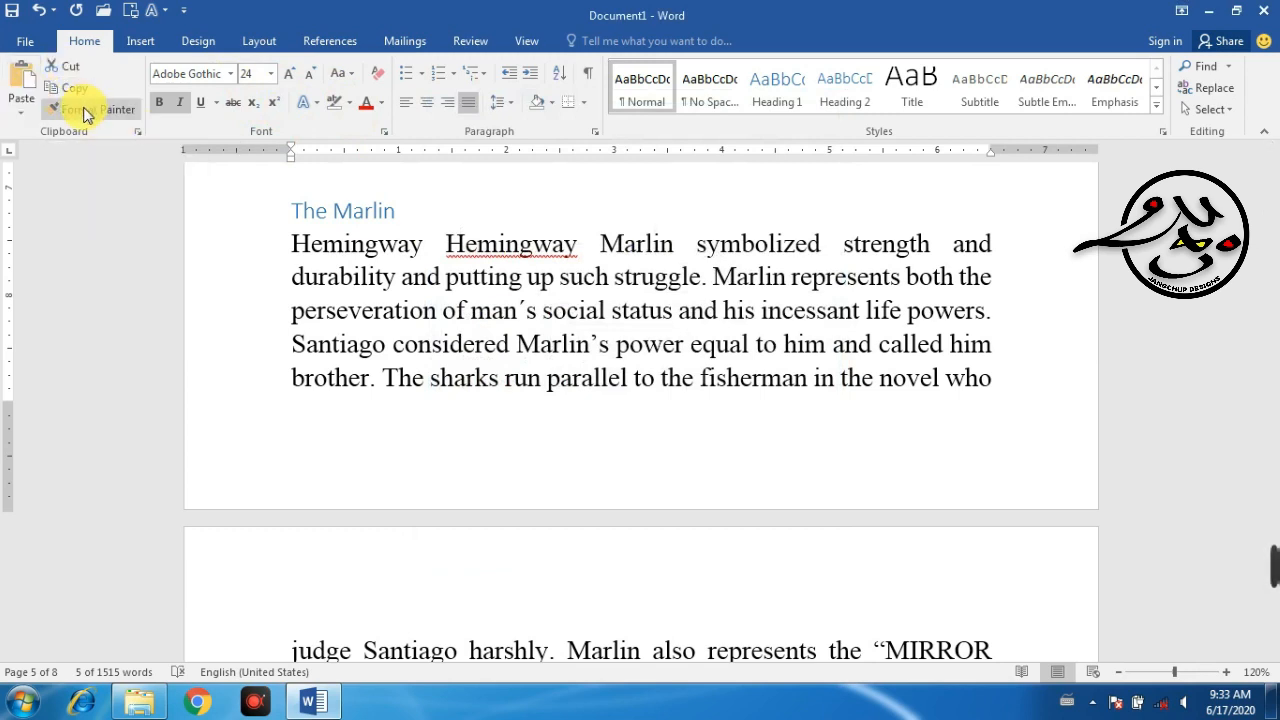
Step: Show the Clipboard pane listing the copied items and return to the document text
left_click(137, 132)
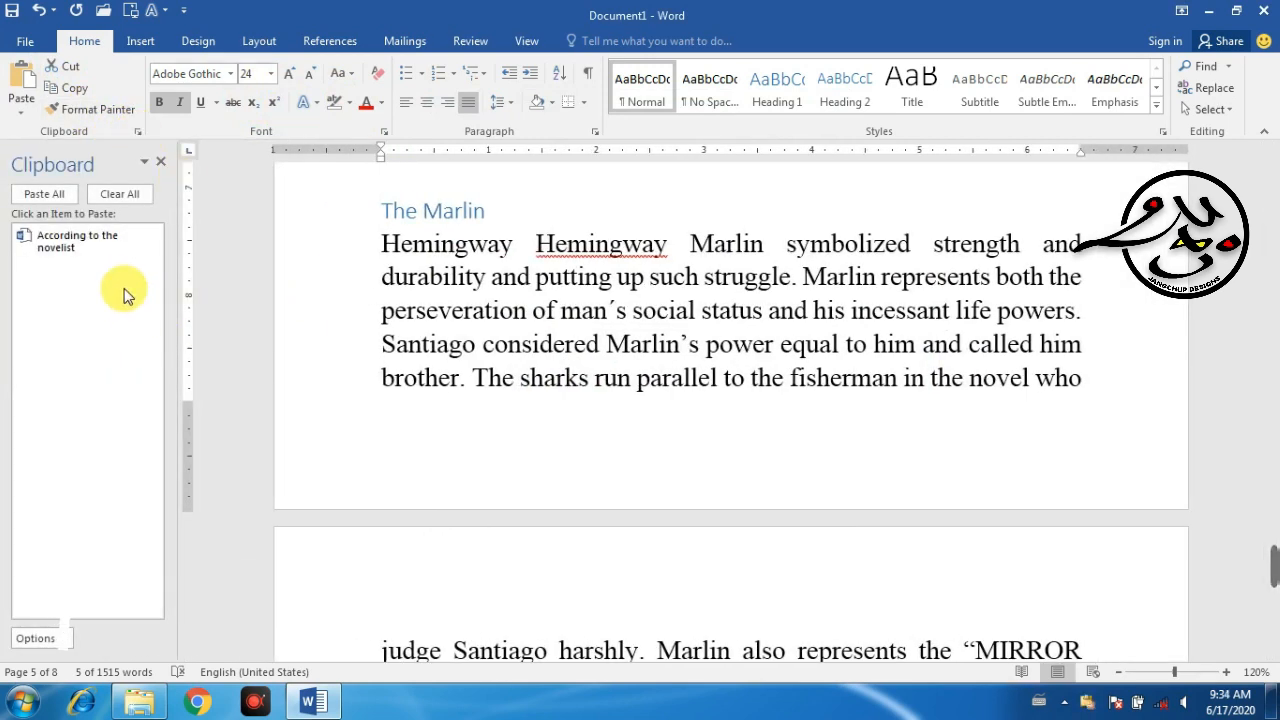
left_click(570, 320)
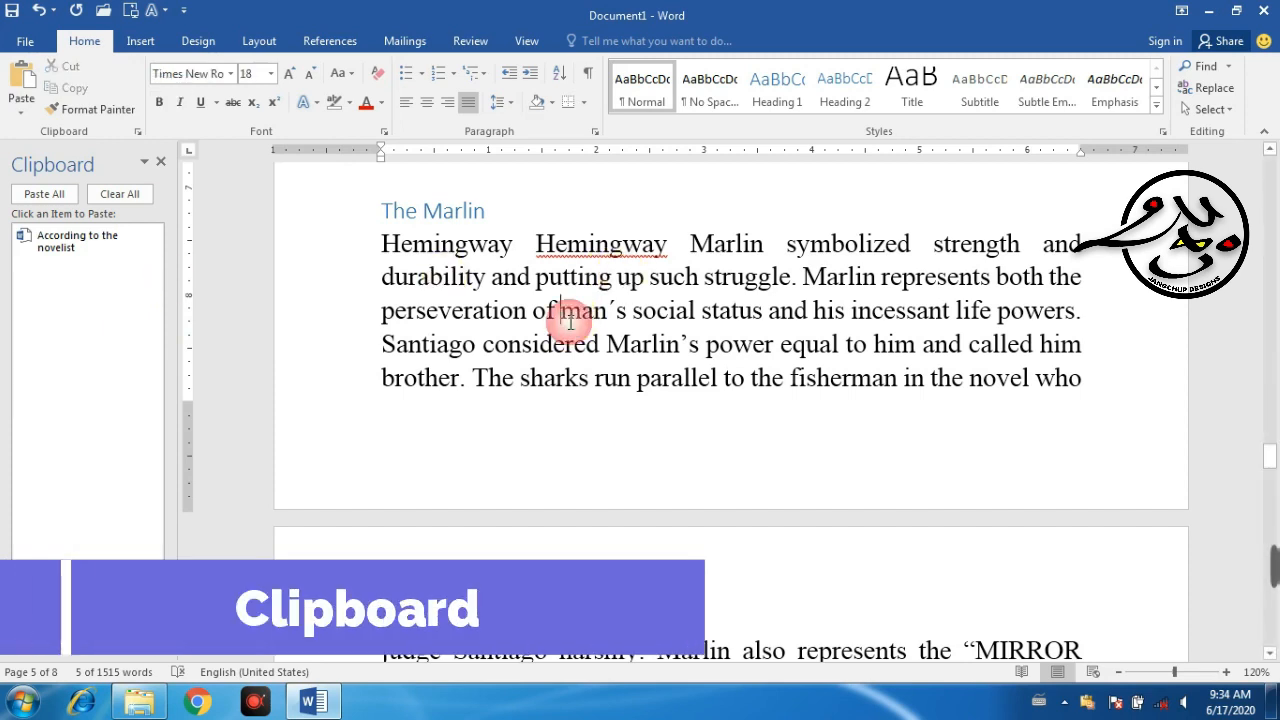
Step: Insert a smiley face symbol before the "Introduction" heading on the first page
scroll(568, 322, "up", 4)
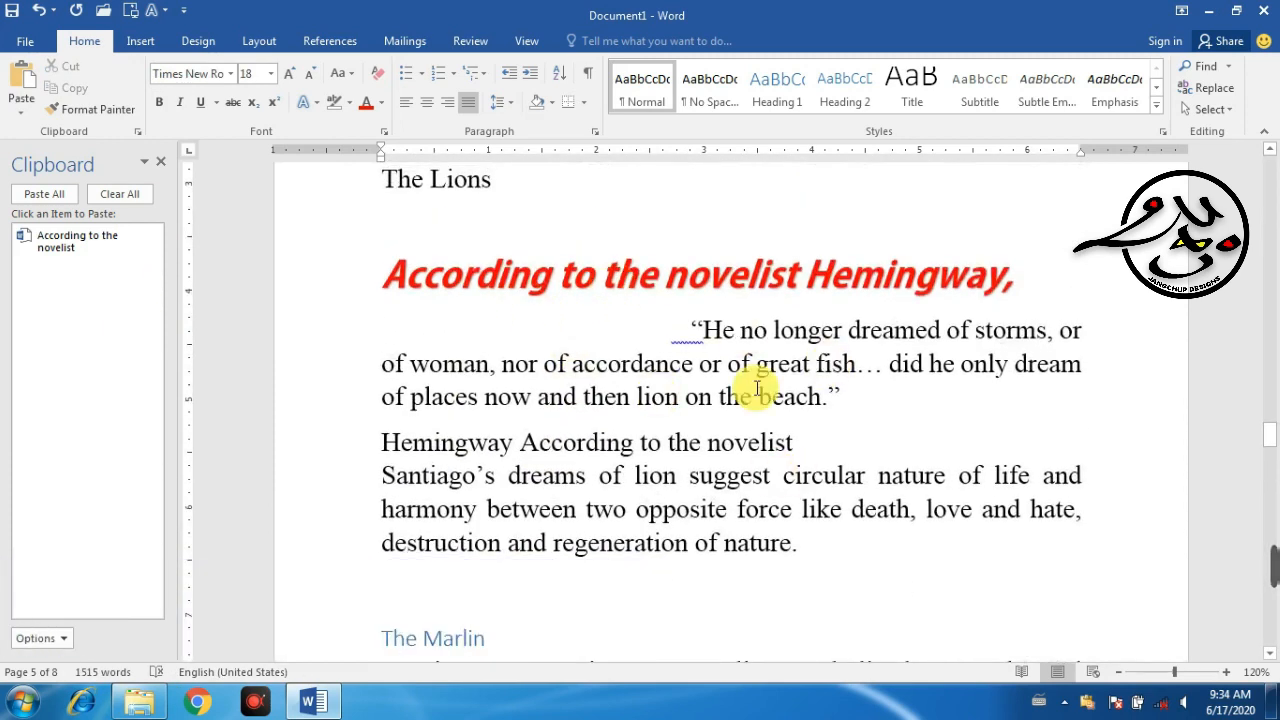
scroll(757, 371, "up", 4)
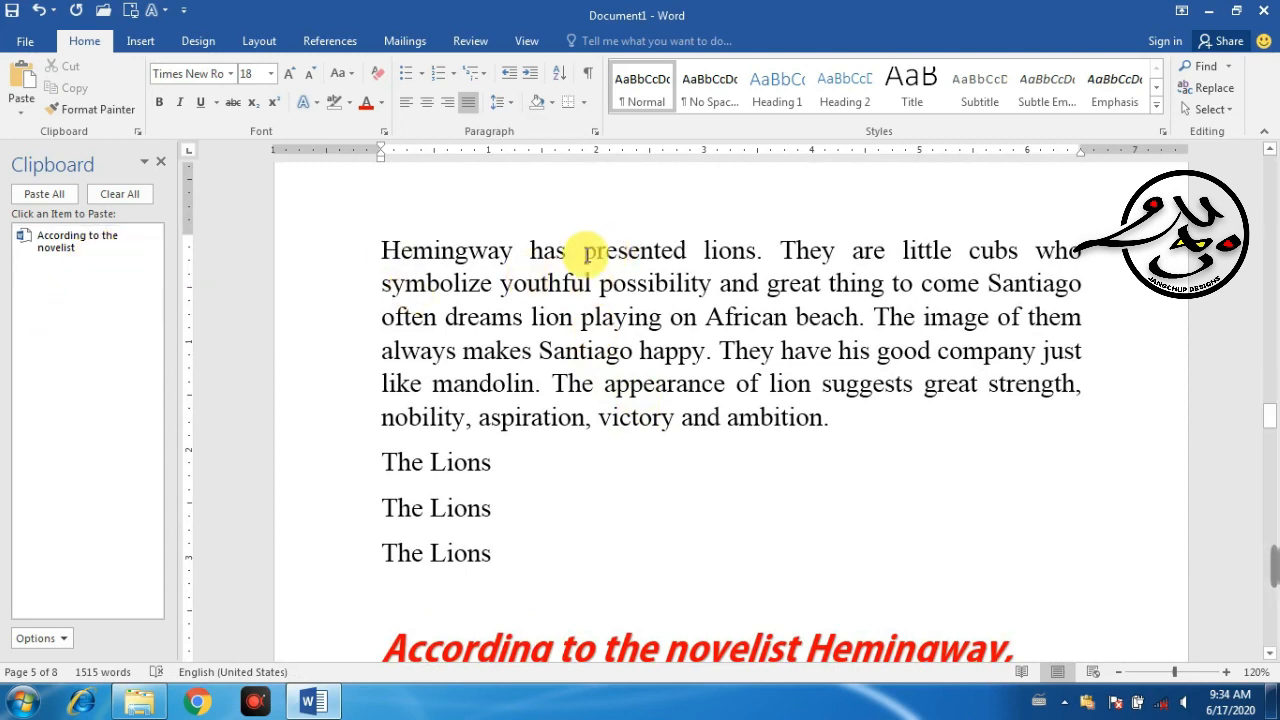
left_click(145, 40)
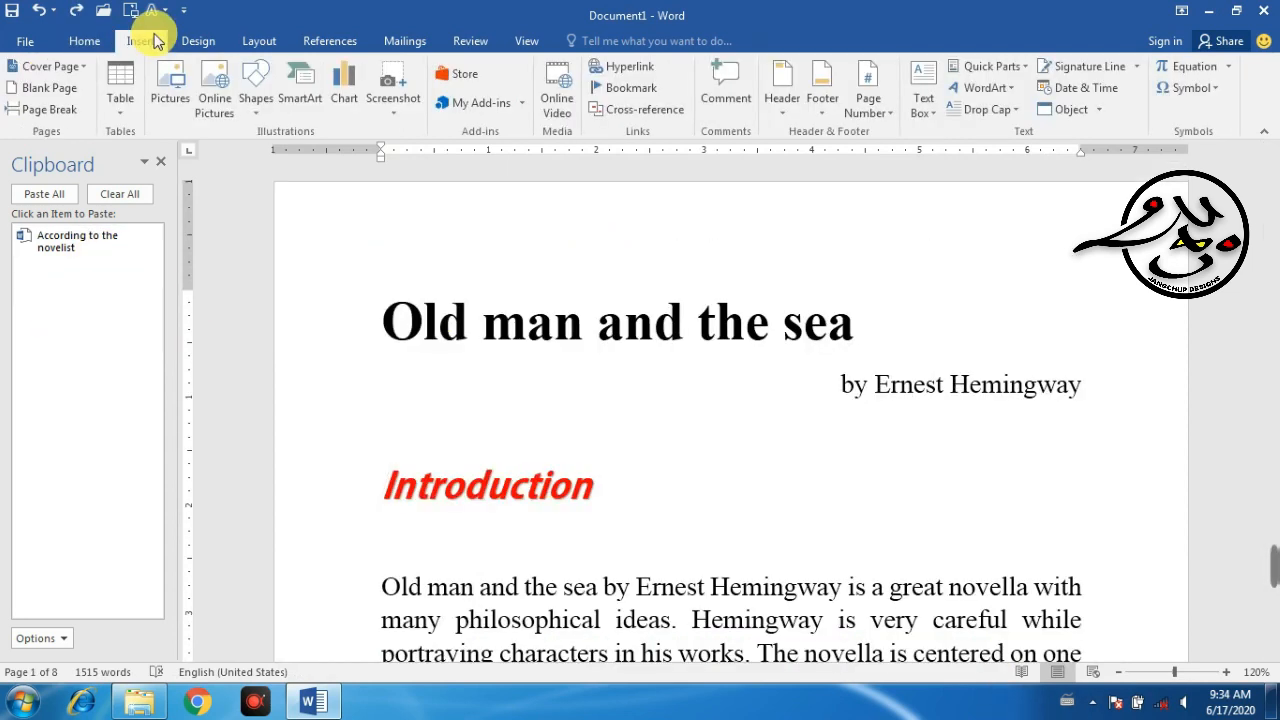
left_click(1213, 92)
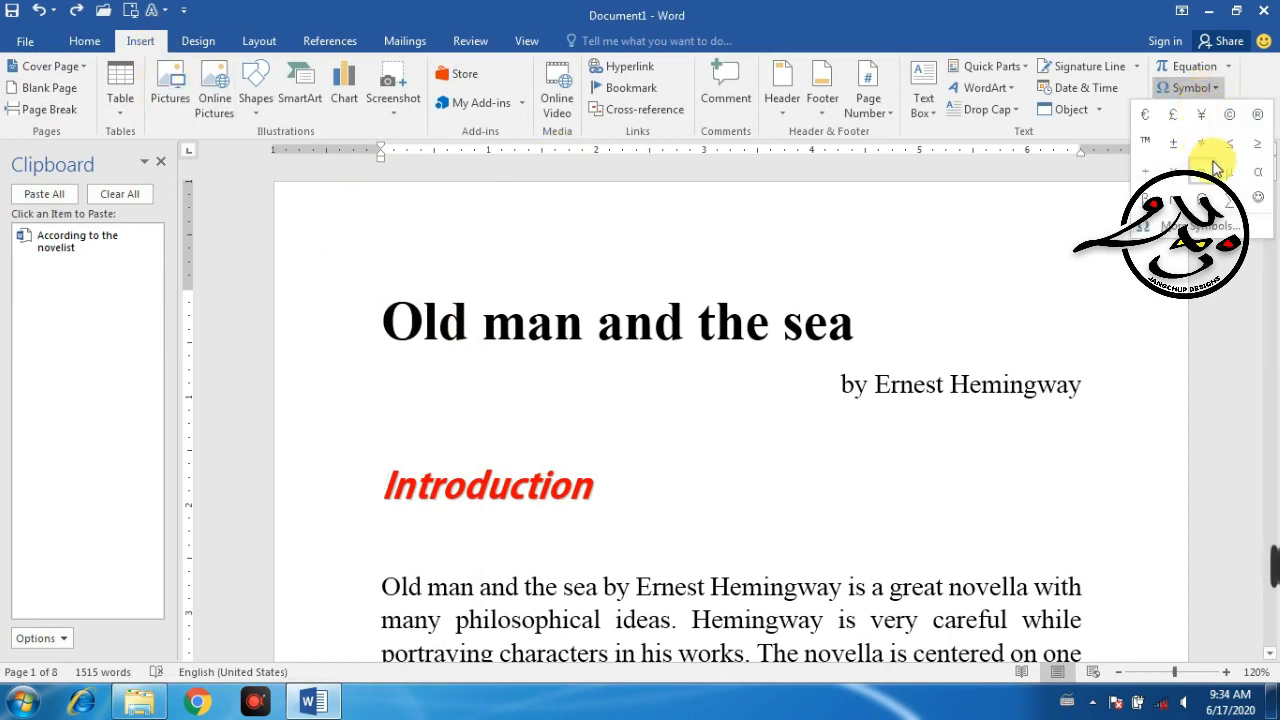
left_click(1258, 200)
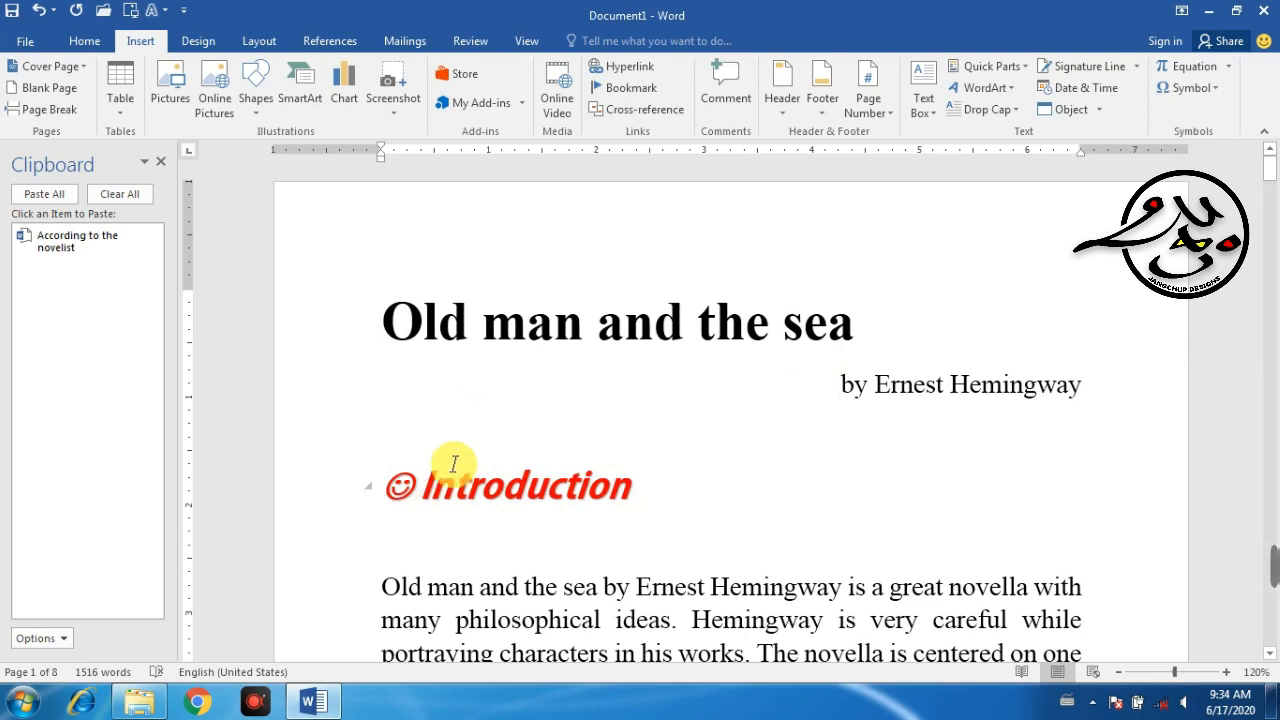
Step: Copy the smiley symbol in front of "Introduction" so that it is added to the Clipboard pane
scroll(441, 487, "down", 1)
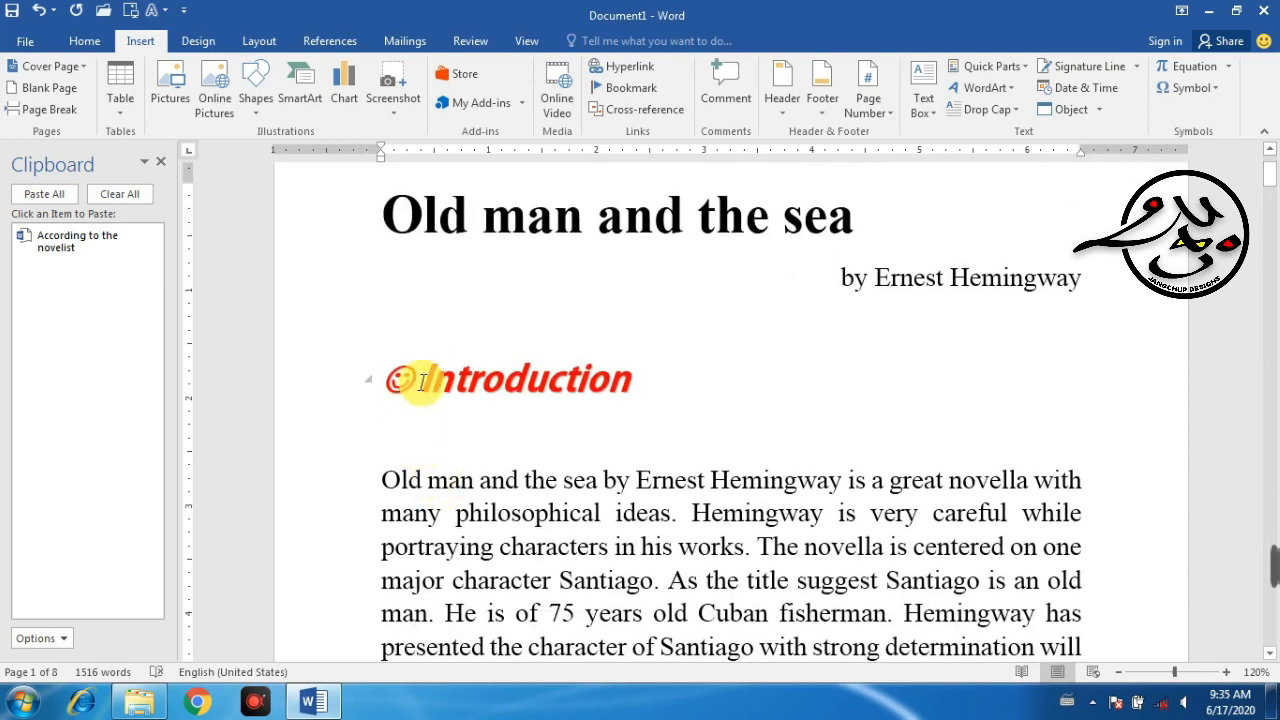
double_click(401, 376)
right_click(396, 388)
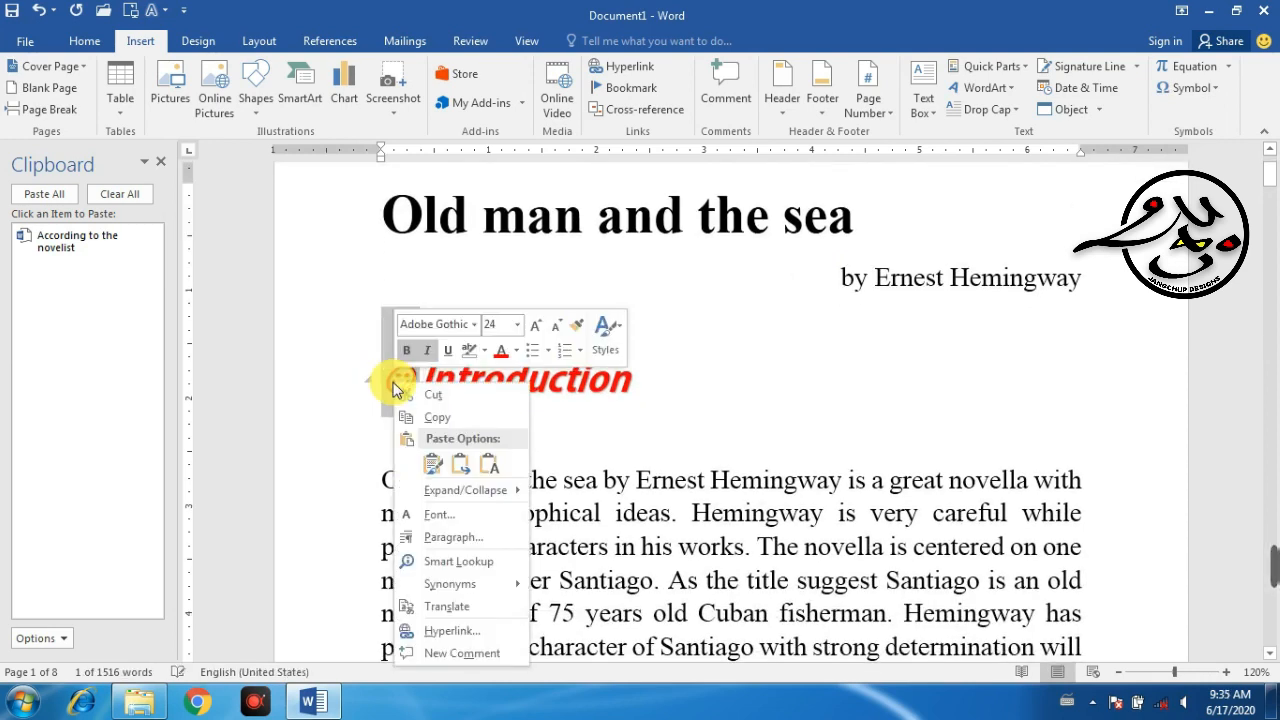
left_click(437, 417)
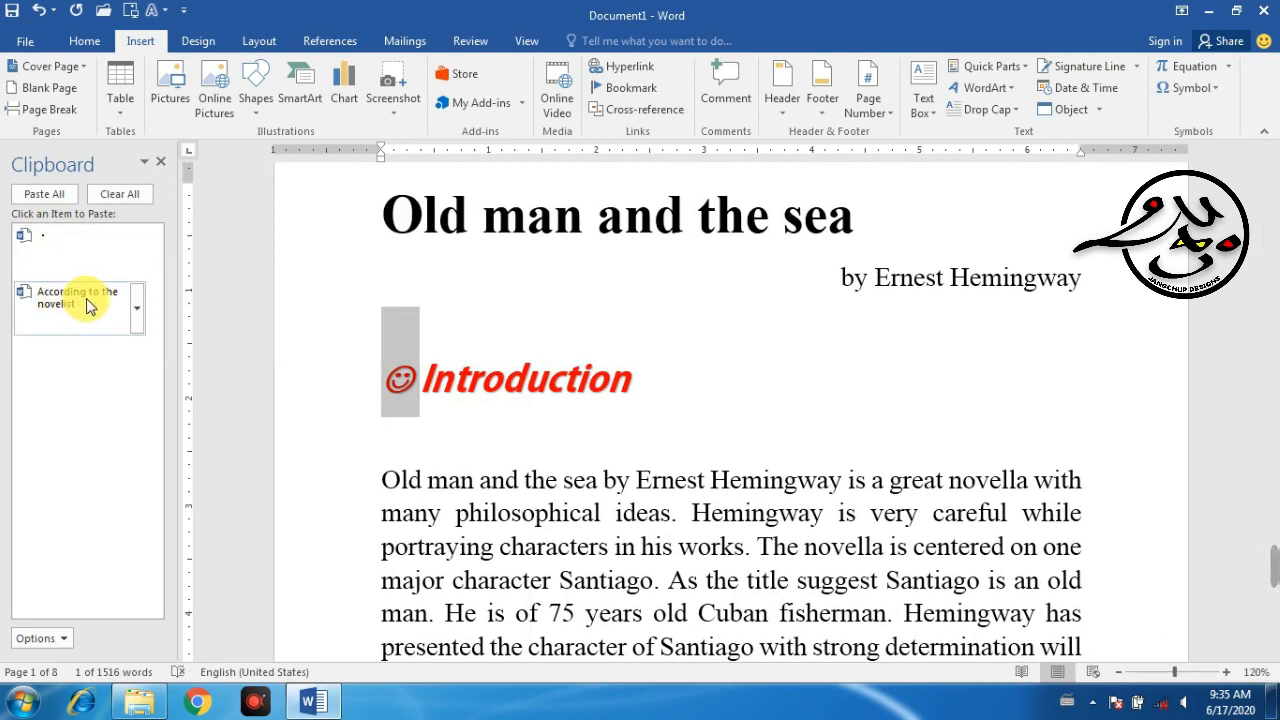
Step: Go to the "What is Symbolism?" heading further down the document
scroll(463, 349, "down", 15)
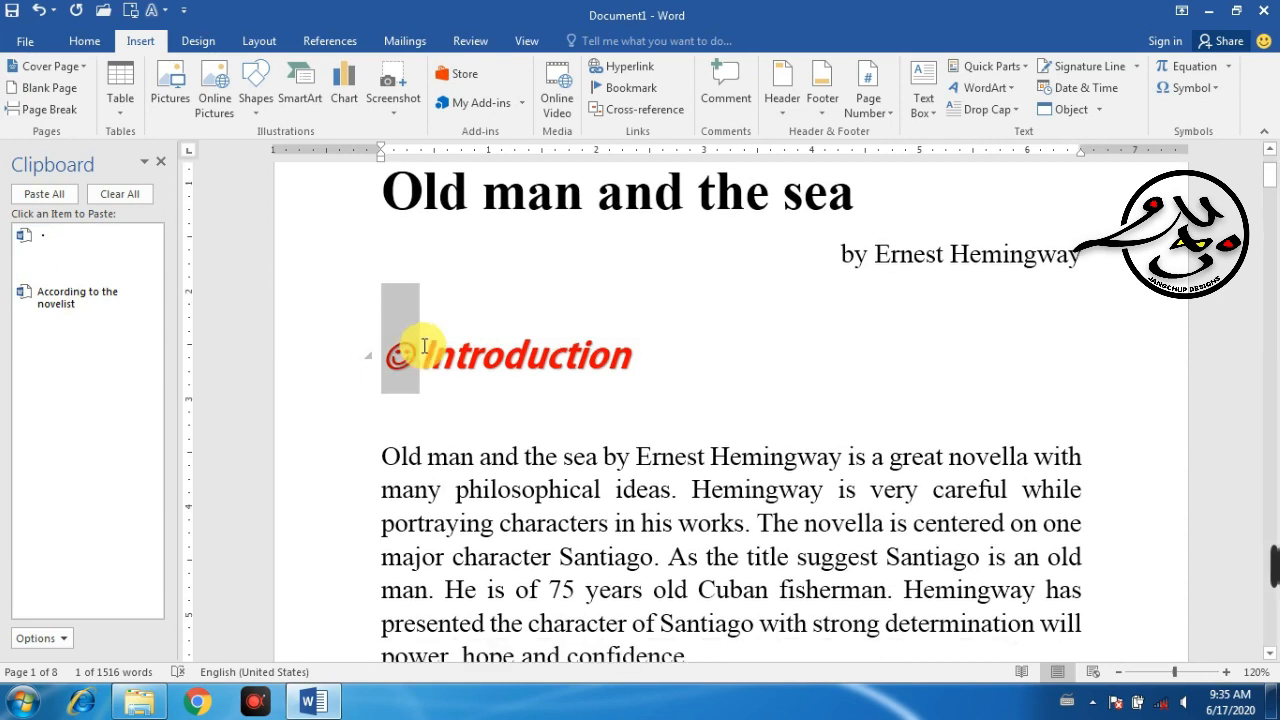
scroll(466, 355, "down", 8)
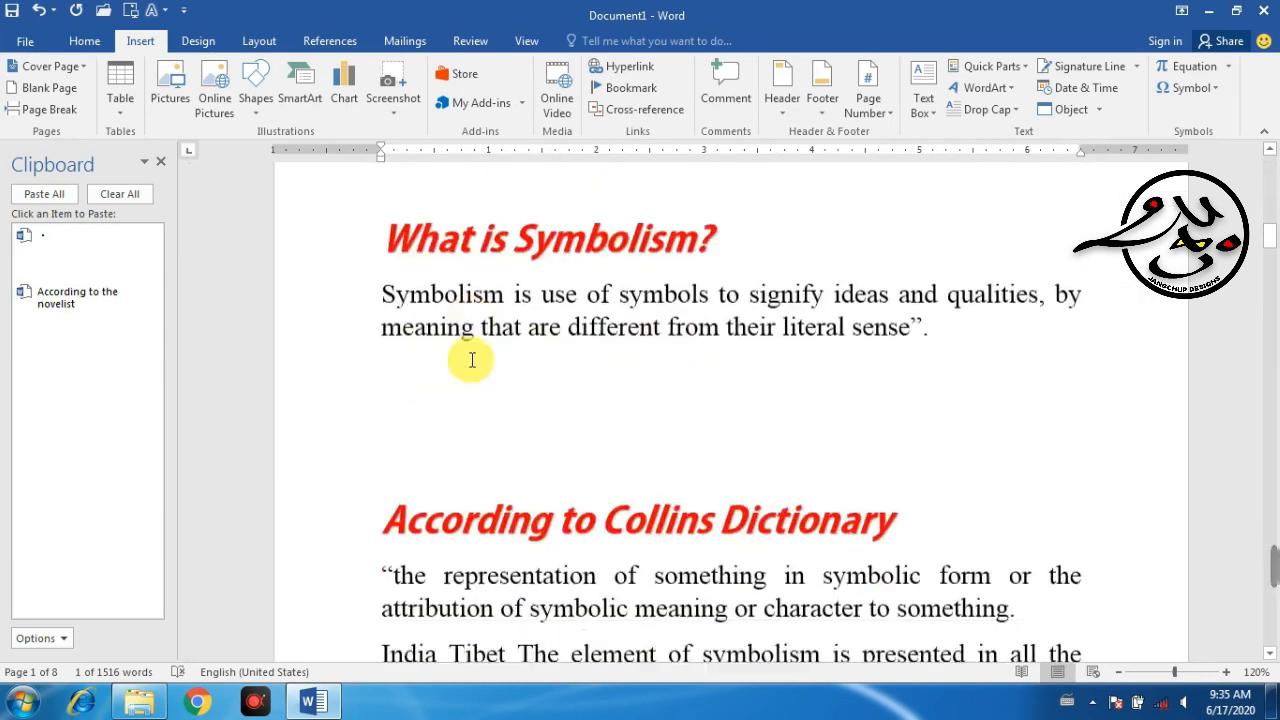